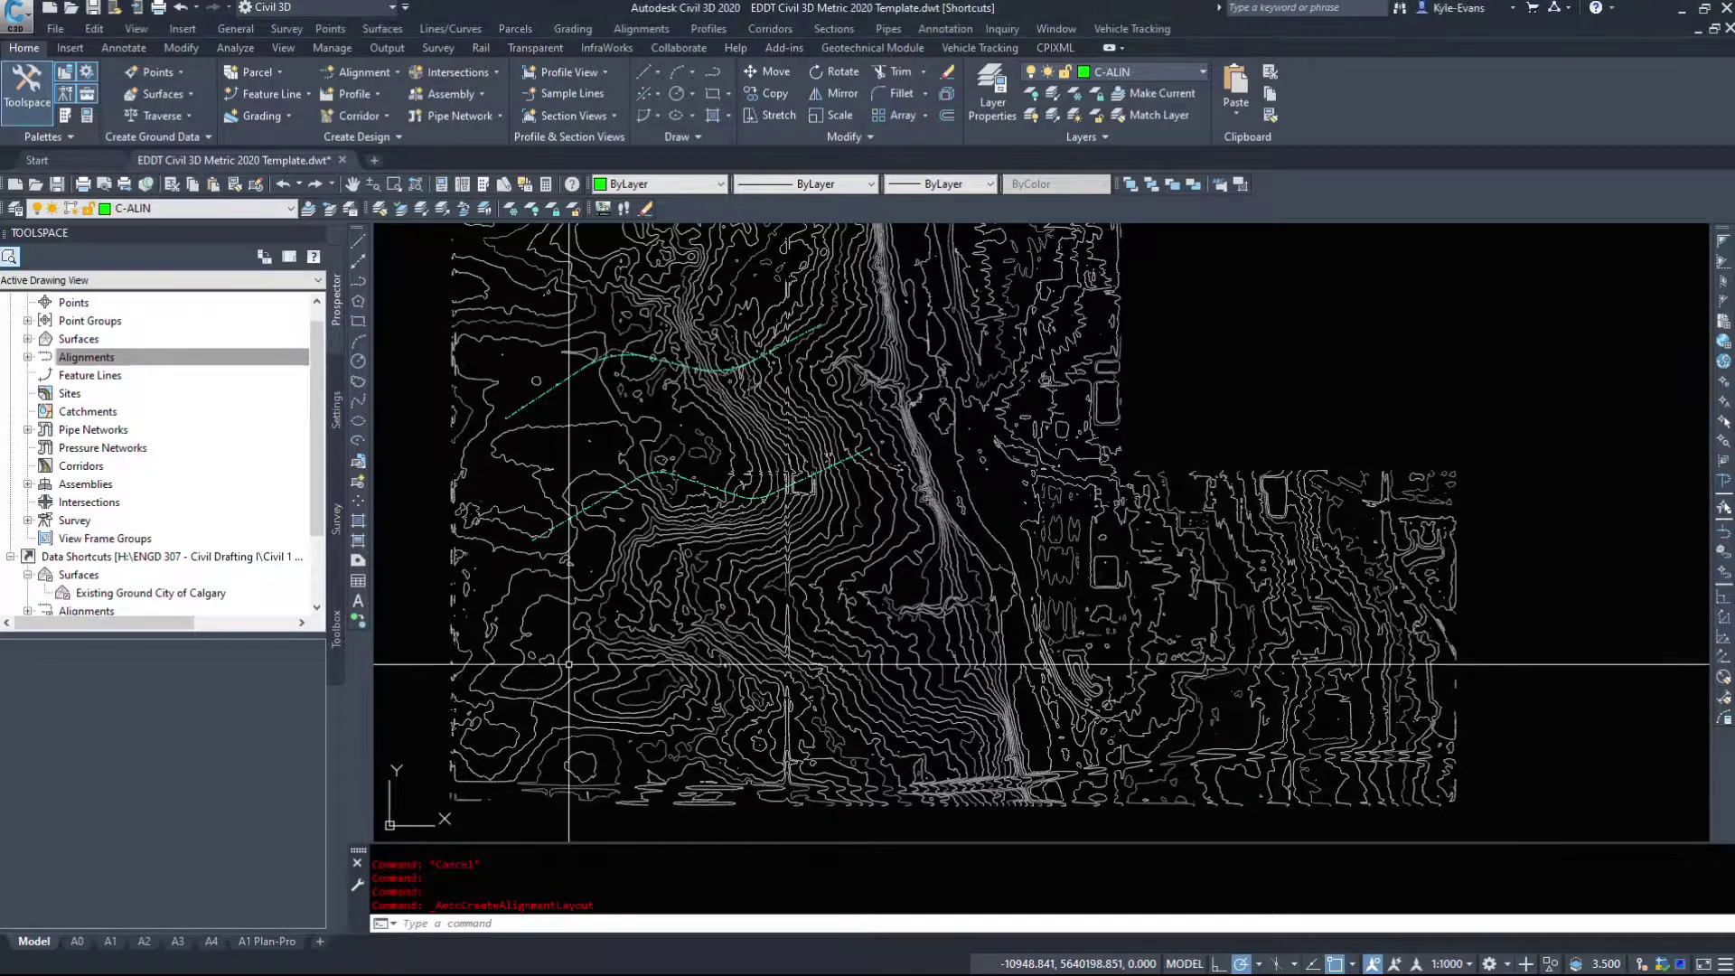
scroll(522, 633, down, 3)
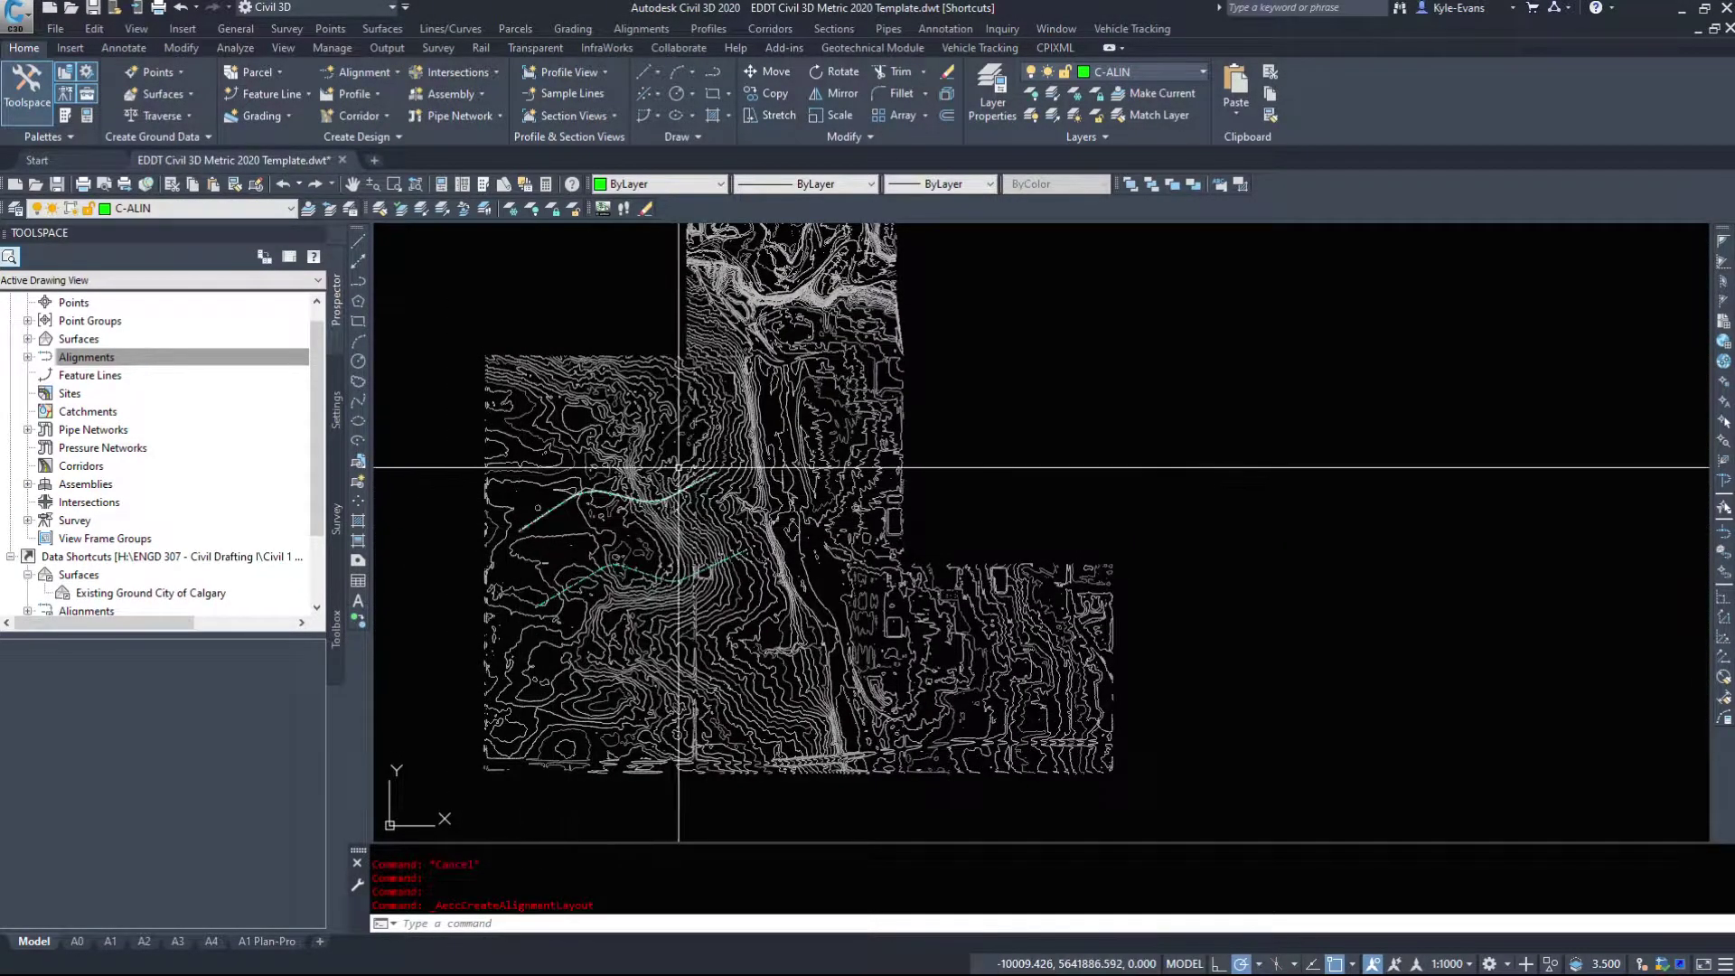
scroll(748, 562, up, 4)
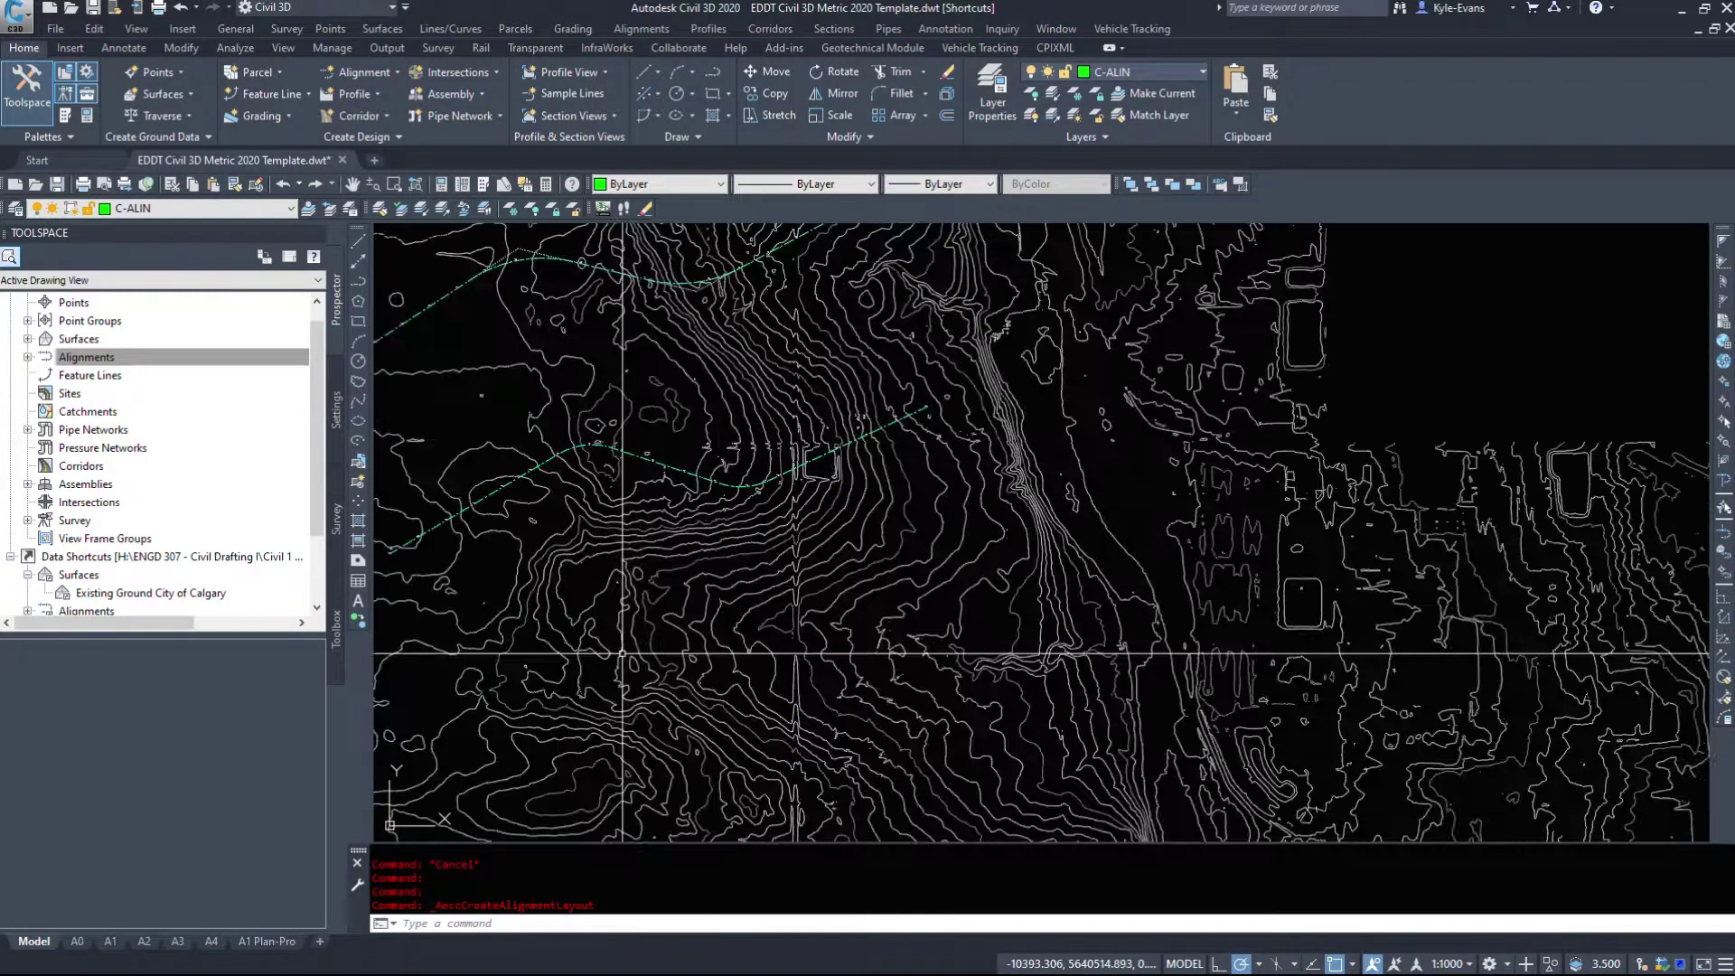
middle_drag(633, 632, 536, 252)
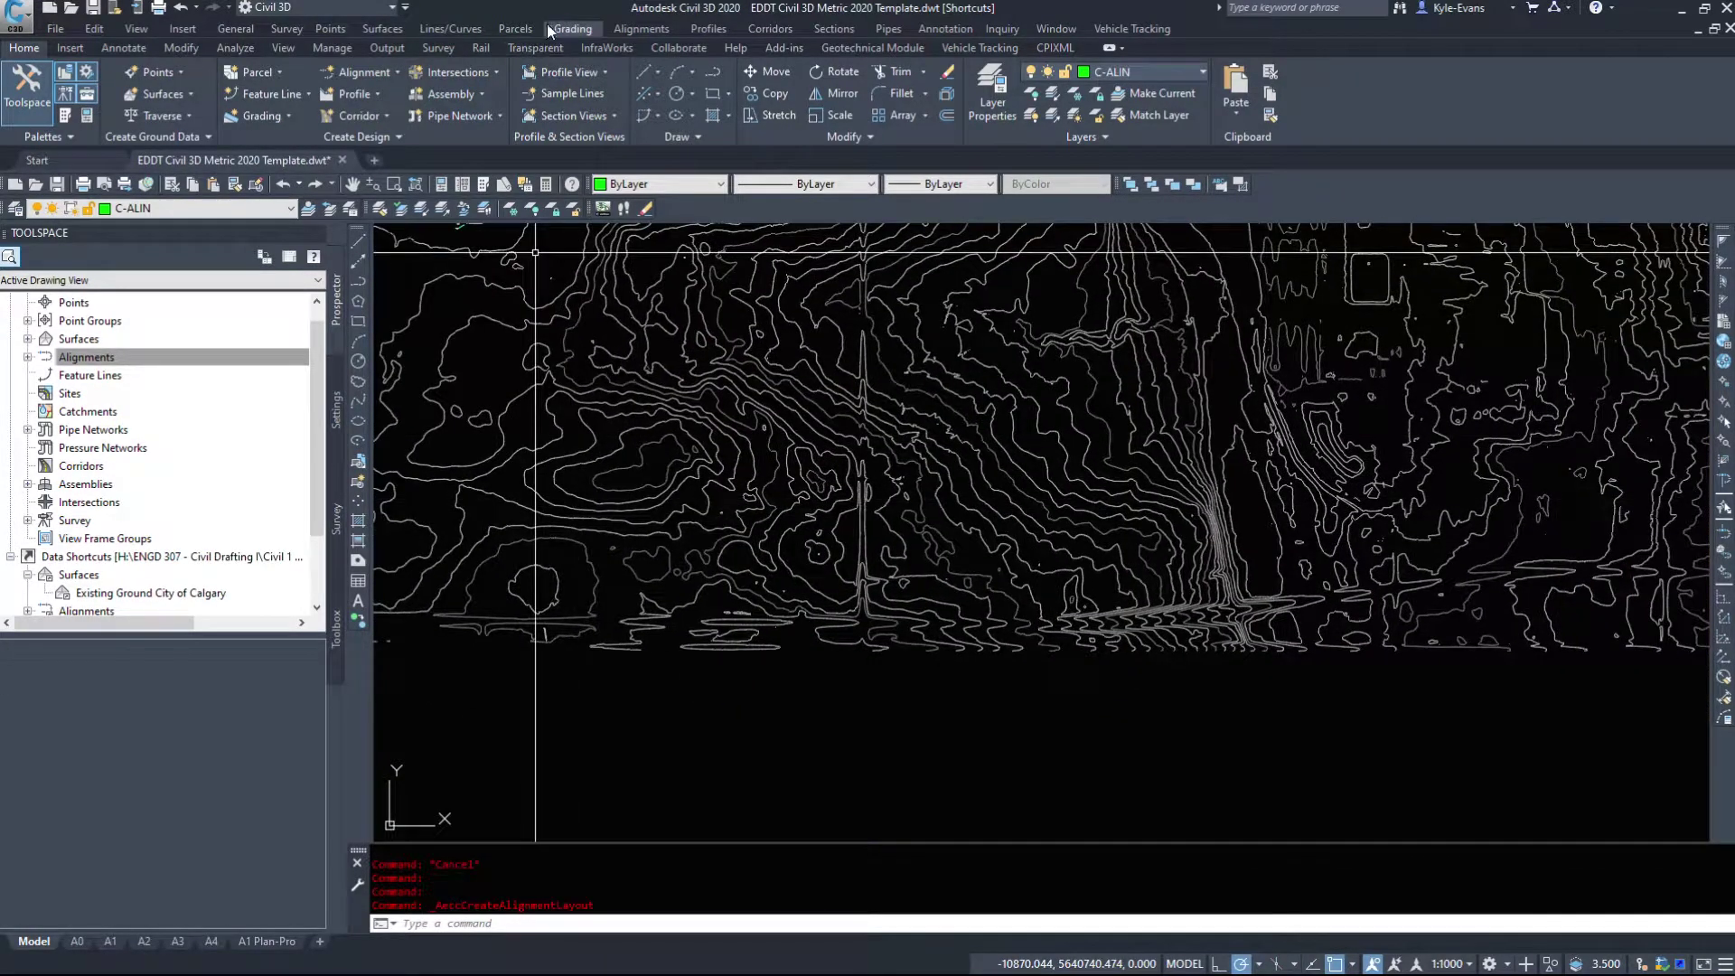
click(640, 30)
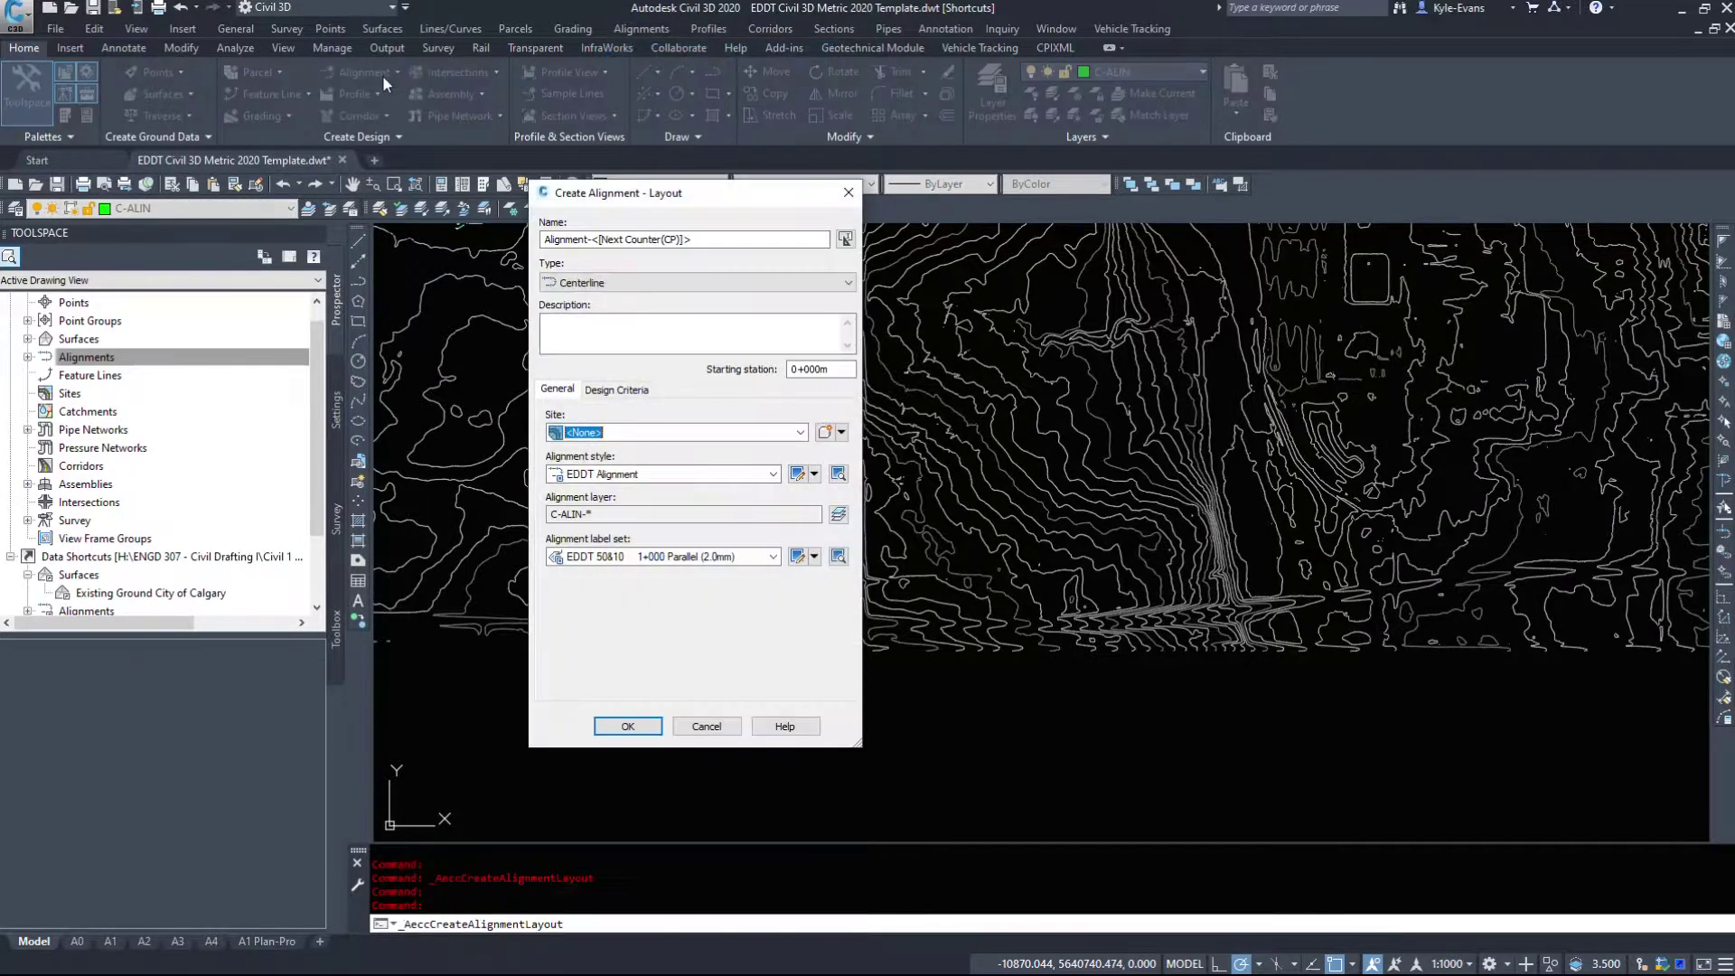
key(Escape)
click(394, 72)
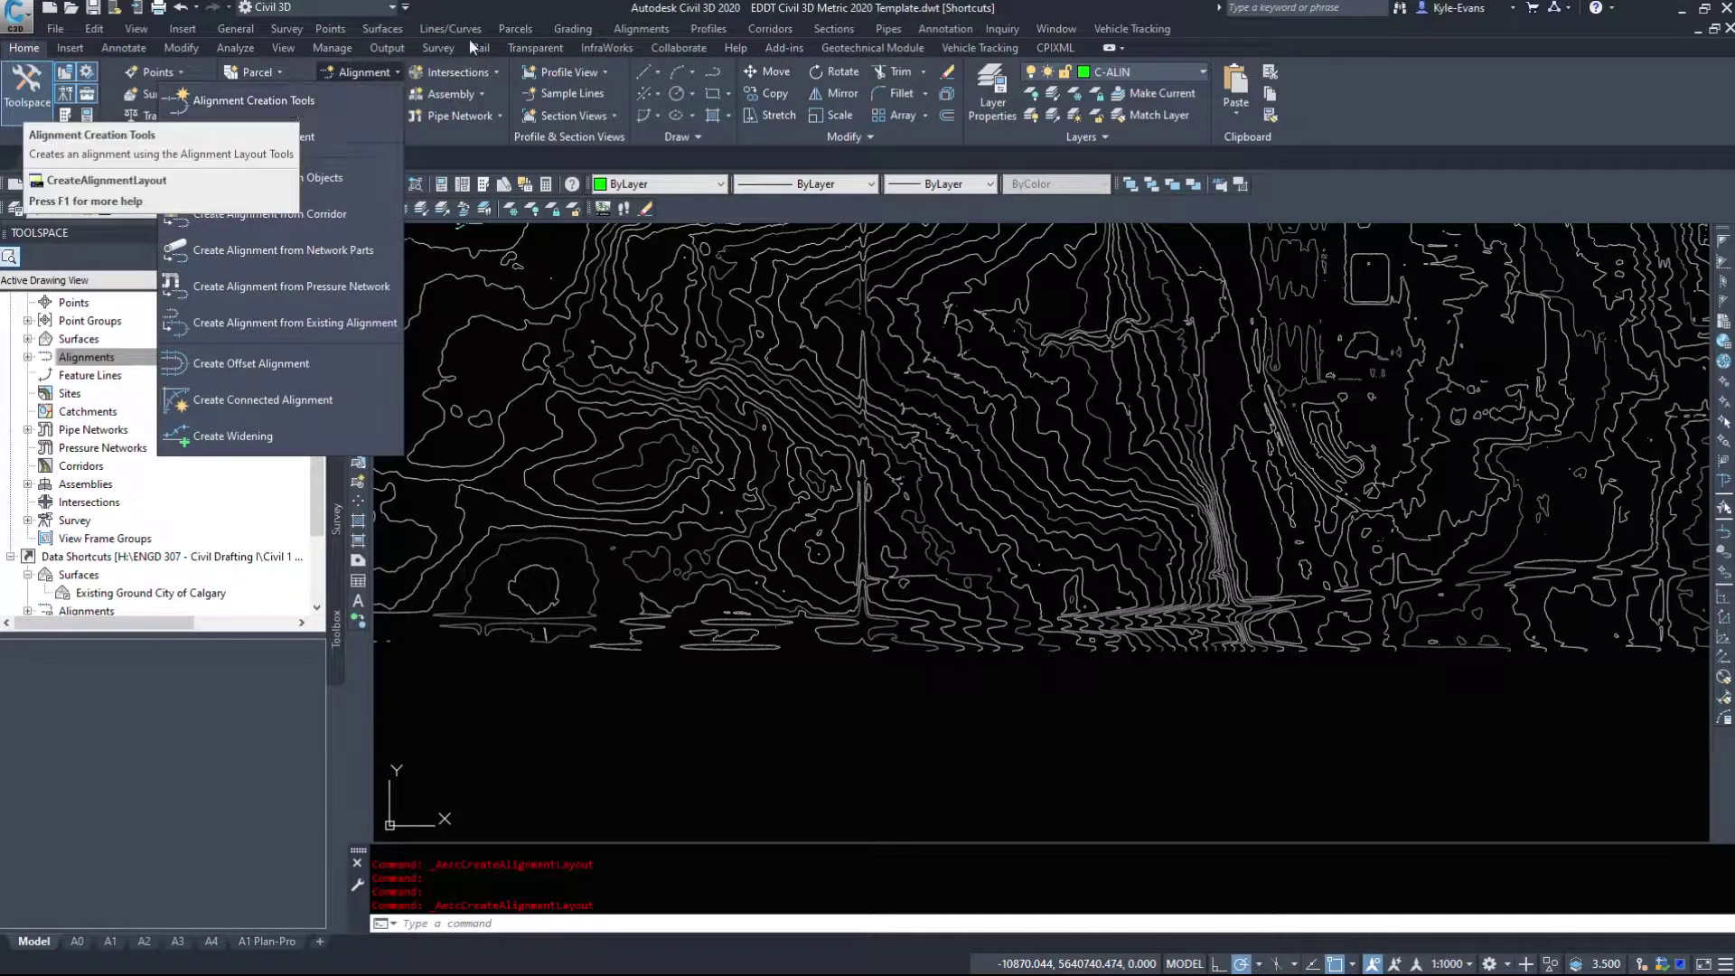
Start a new centerline alignment by layout and name it Layout
click(624, 30)
click(673, 52)
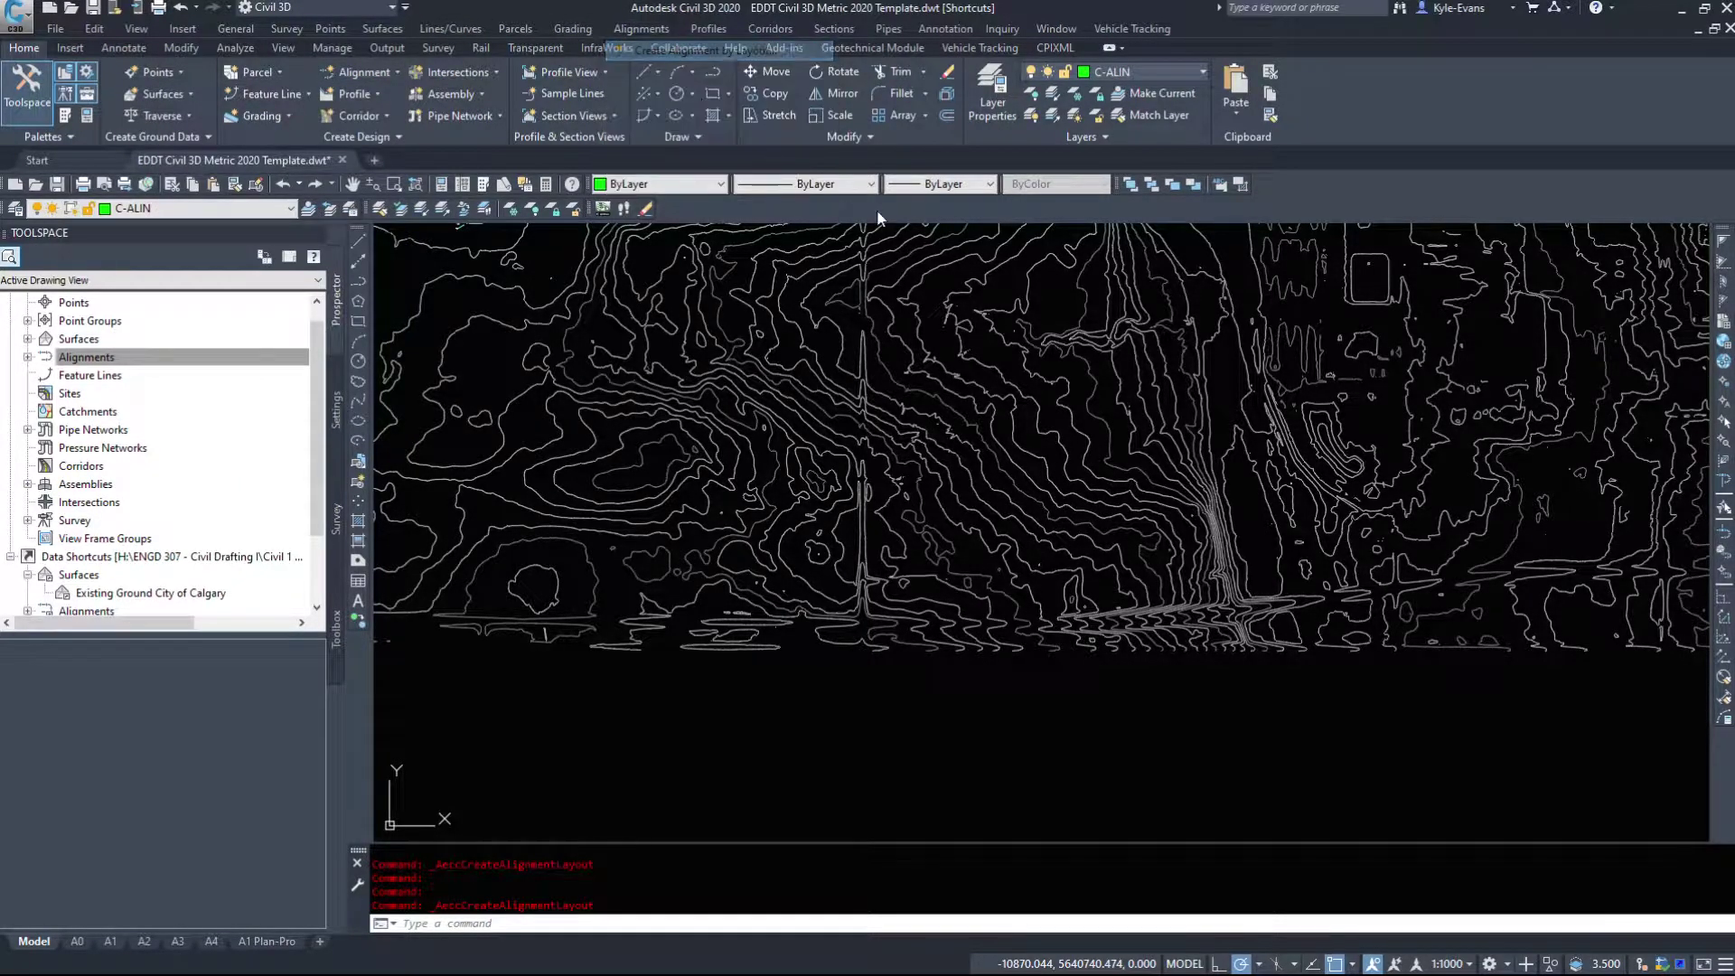
drag(723, 237, 542, 238)
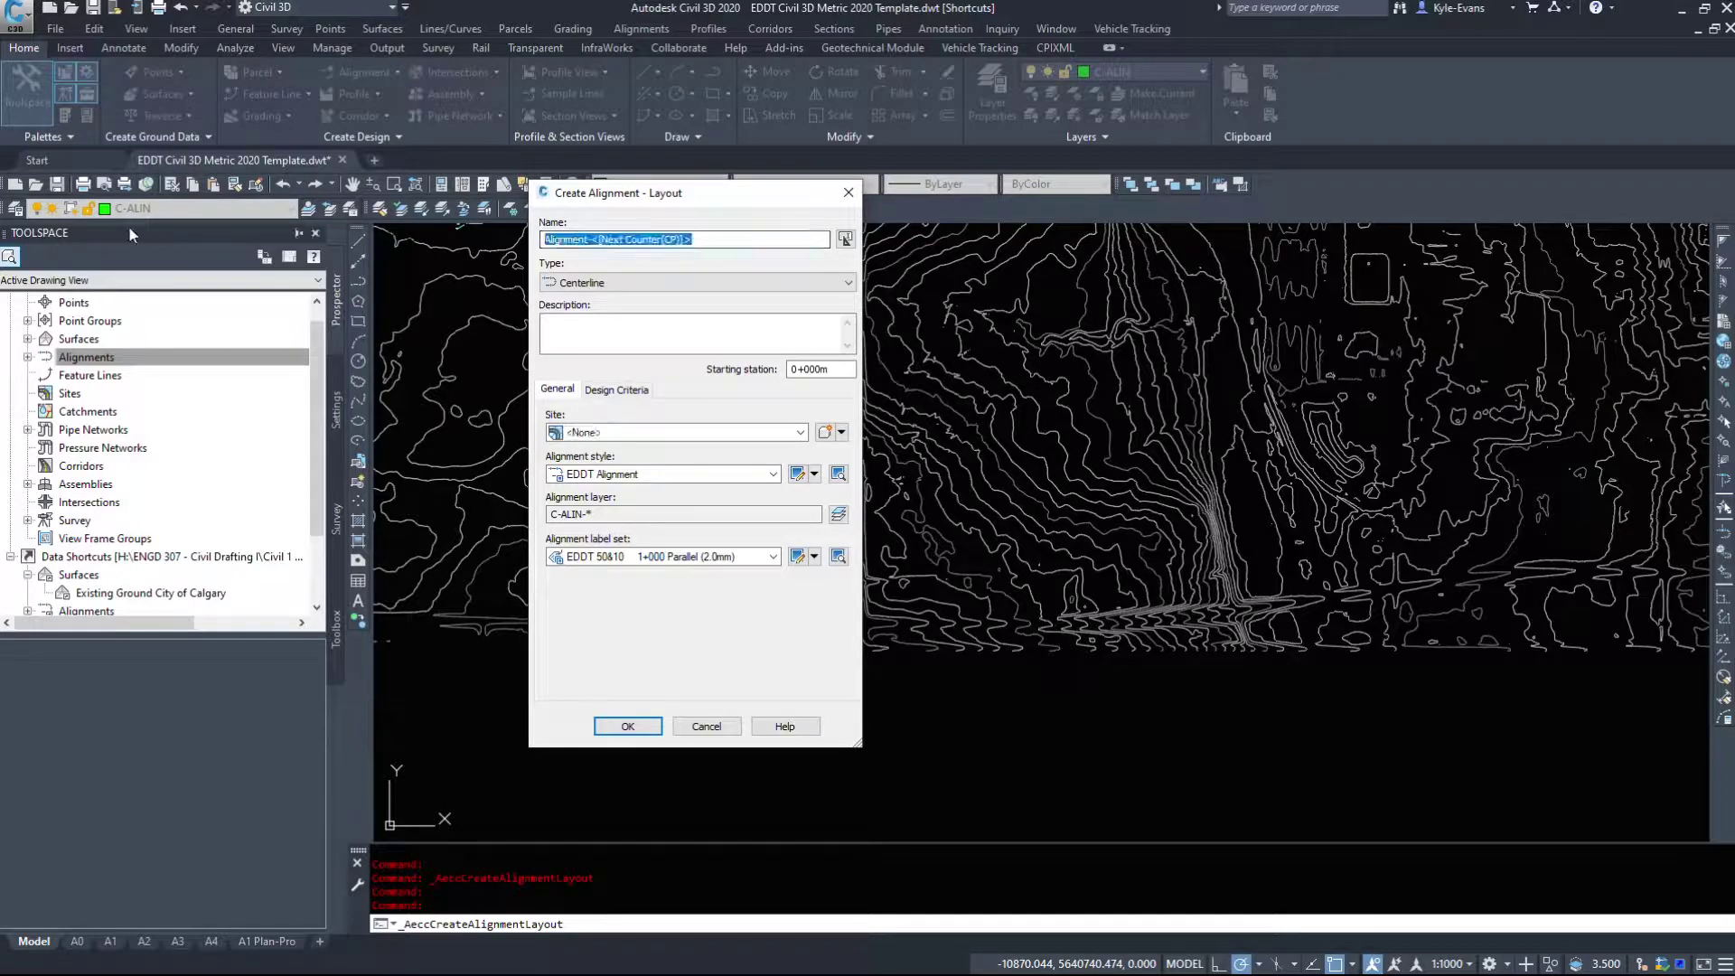
text(Layout)
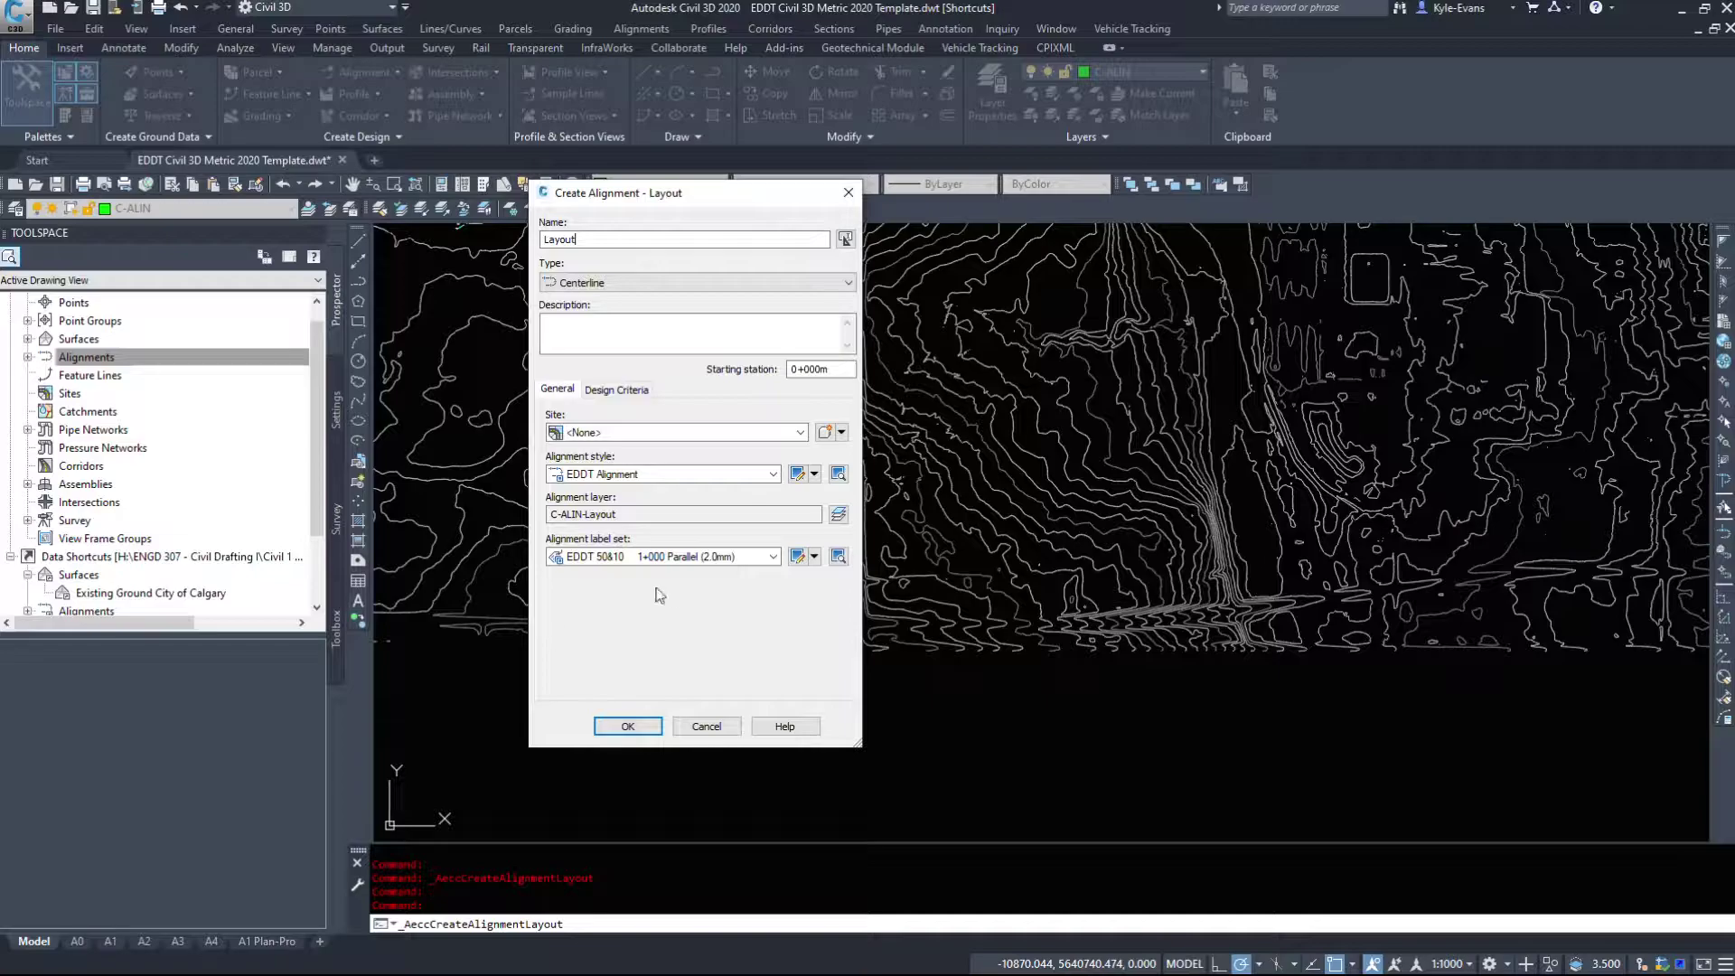
key(Tab)
click(628, 726)
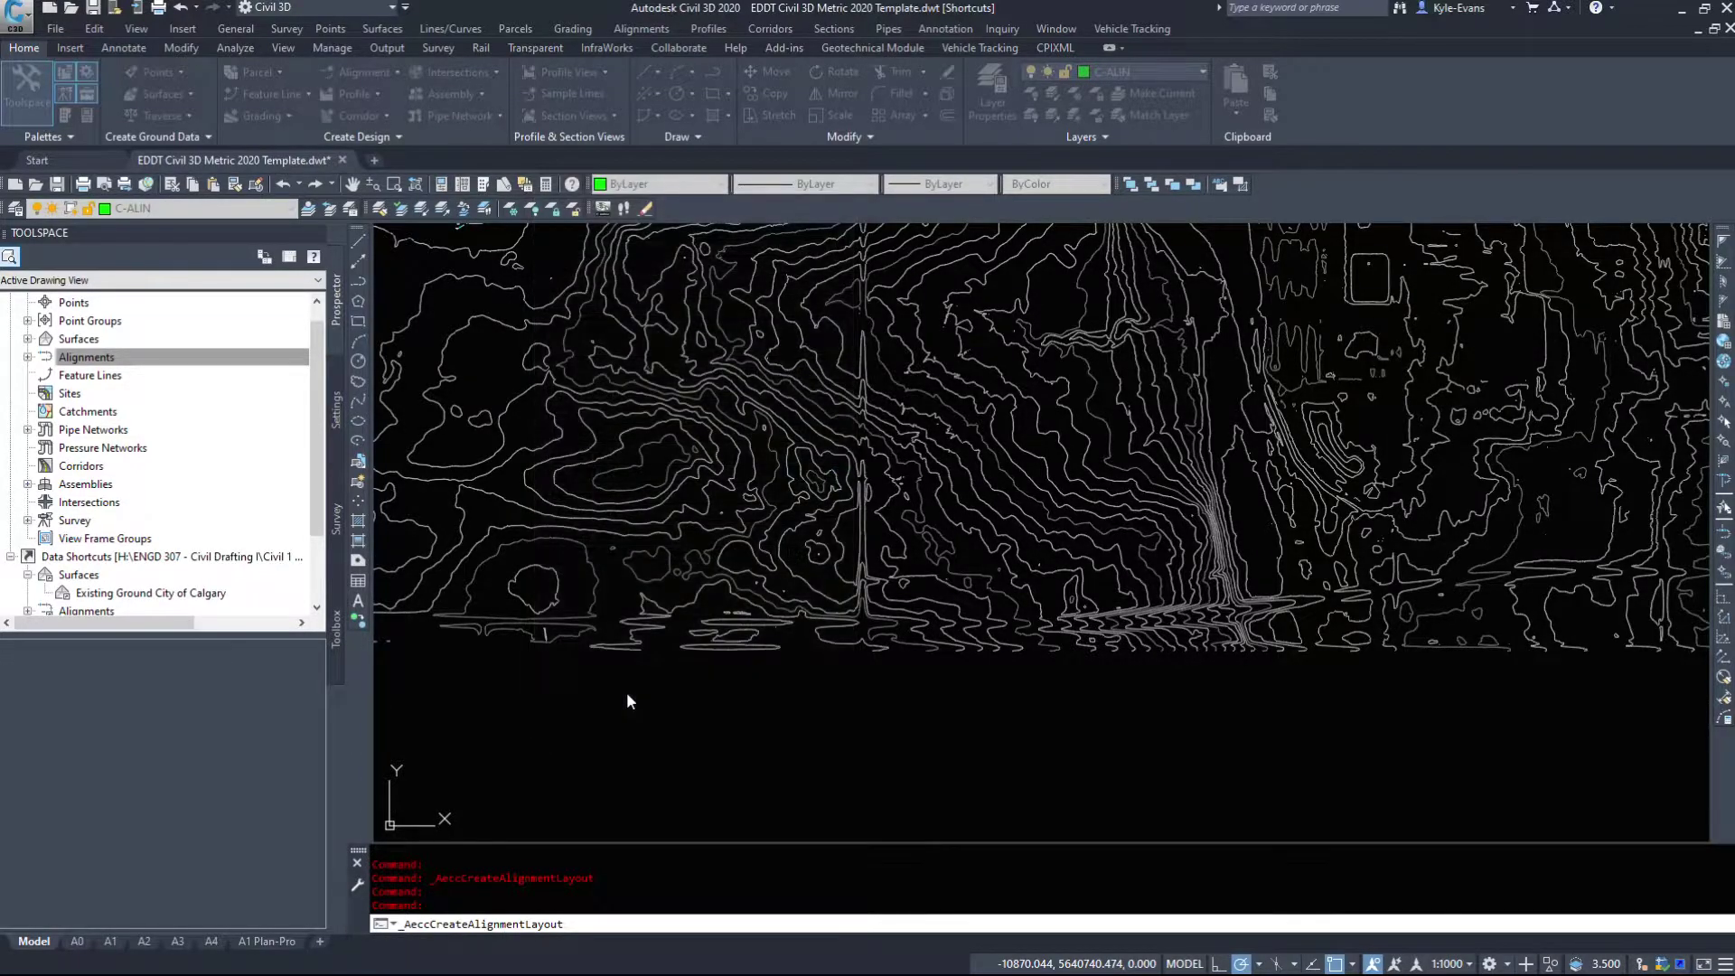
Try the Clothoid type with spiral in, curve and spiral out enabled in the curve and spiral settings
scroll(813, 506, down, 4)
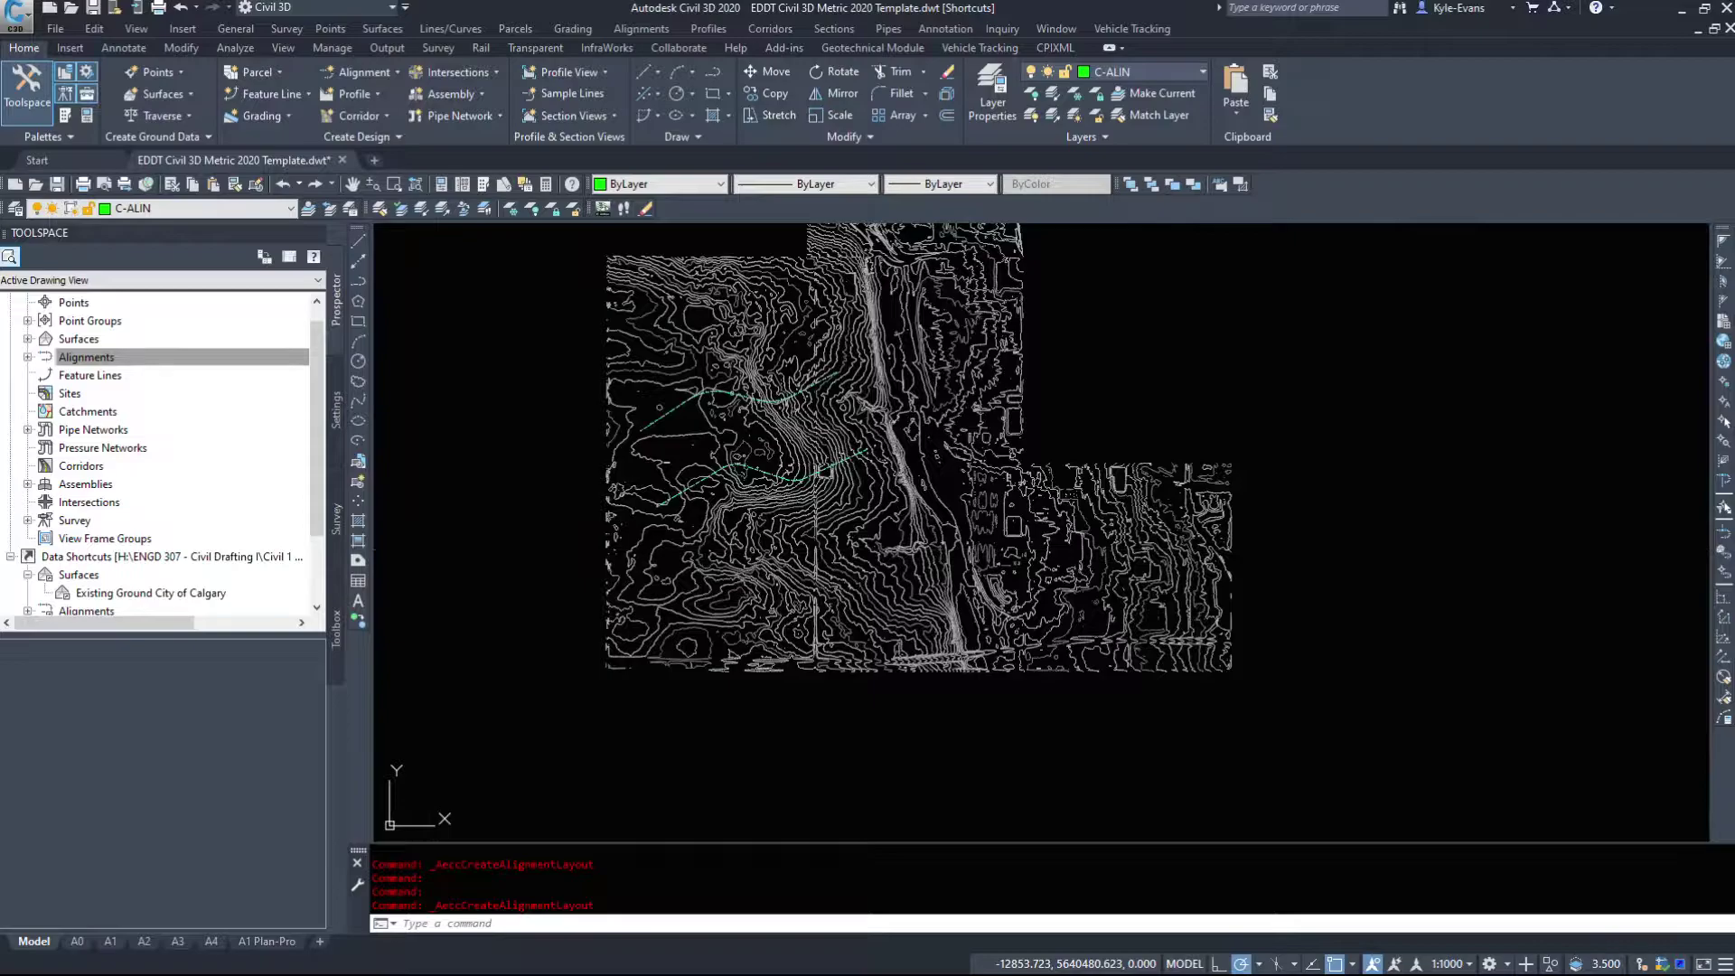
mouse_move(730, 560)
middle_down()
mouse_move(760, 610)
mouse_move(994, 642)
middle_up()
scroll(818, 614, up, 3)
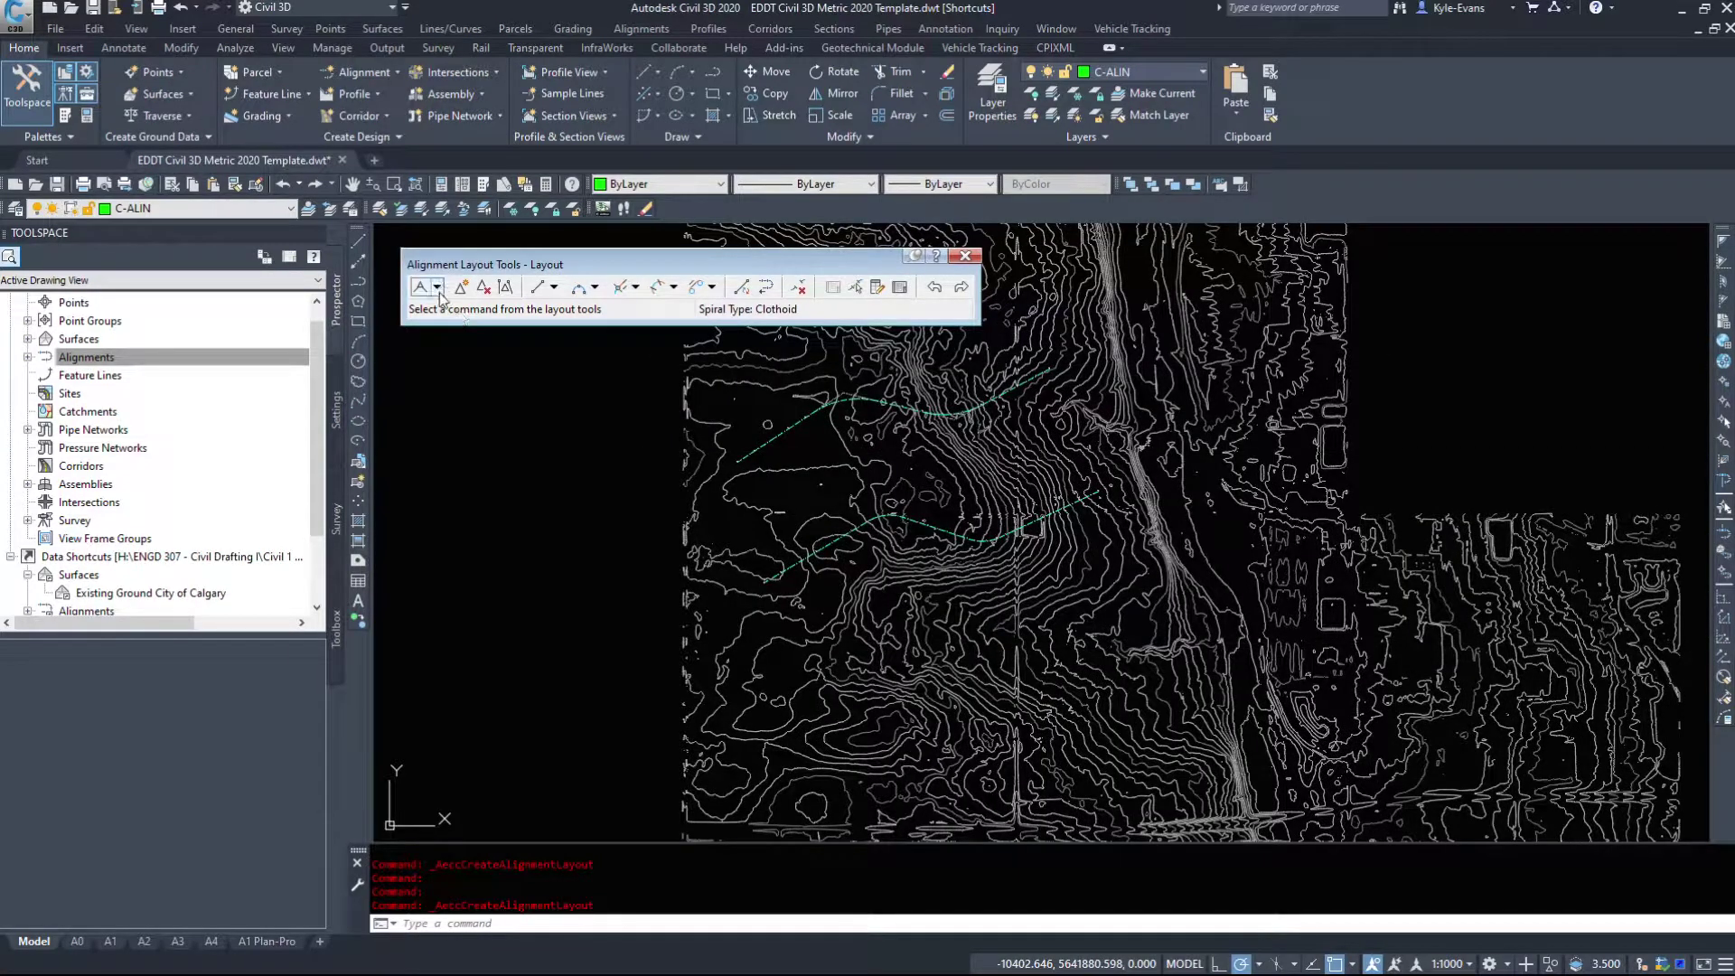
click(437, 288)
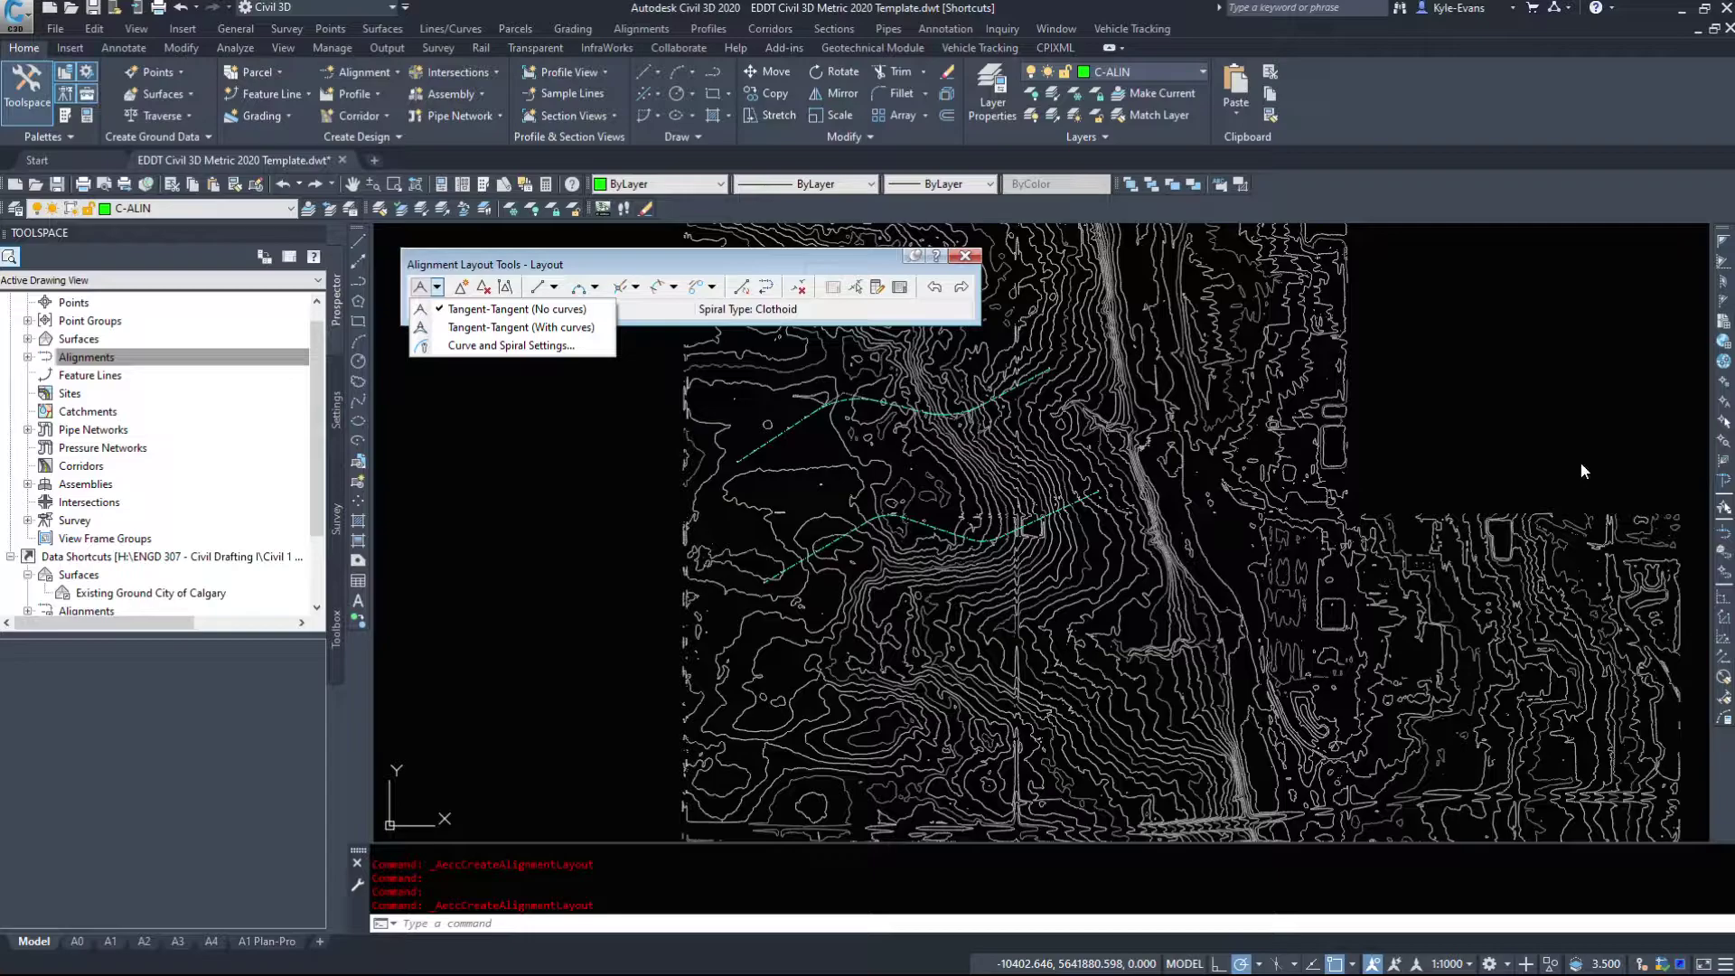
click(492, 348)
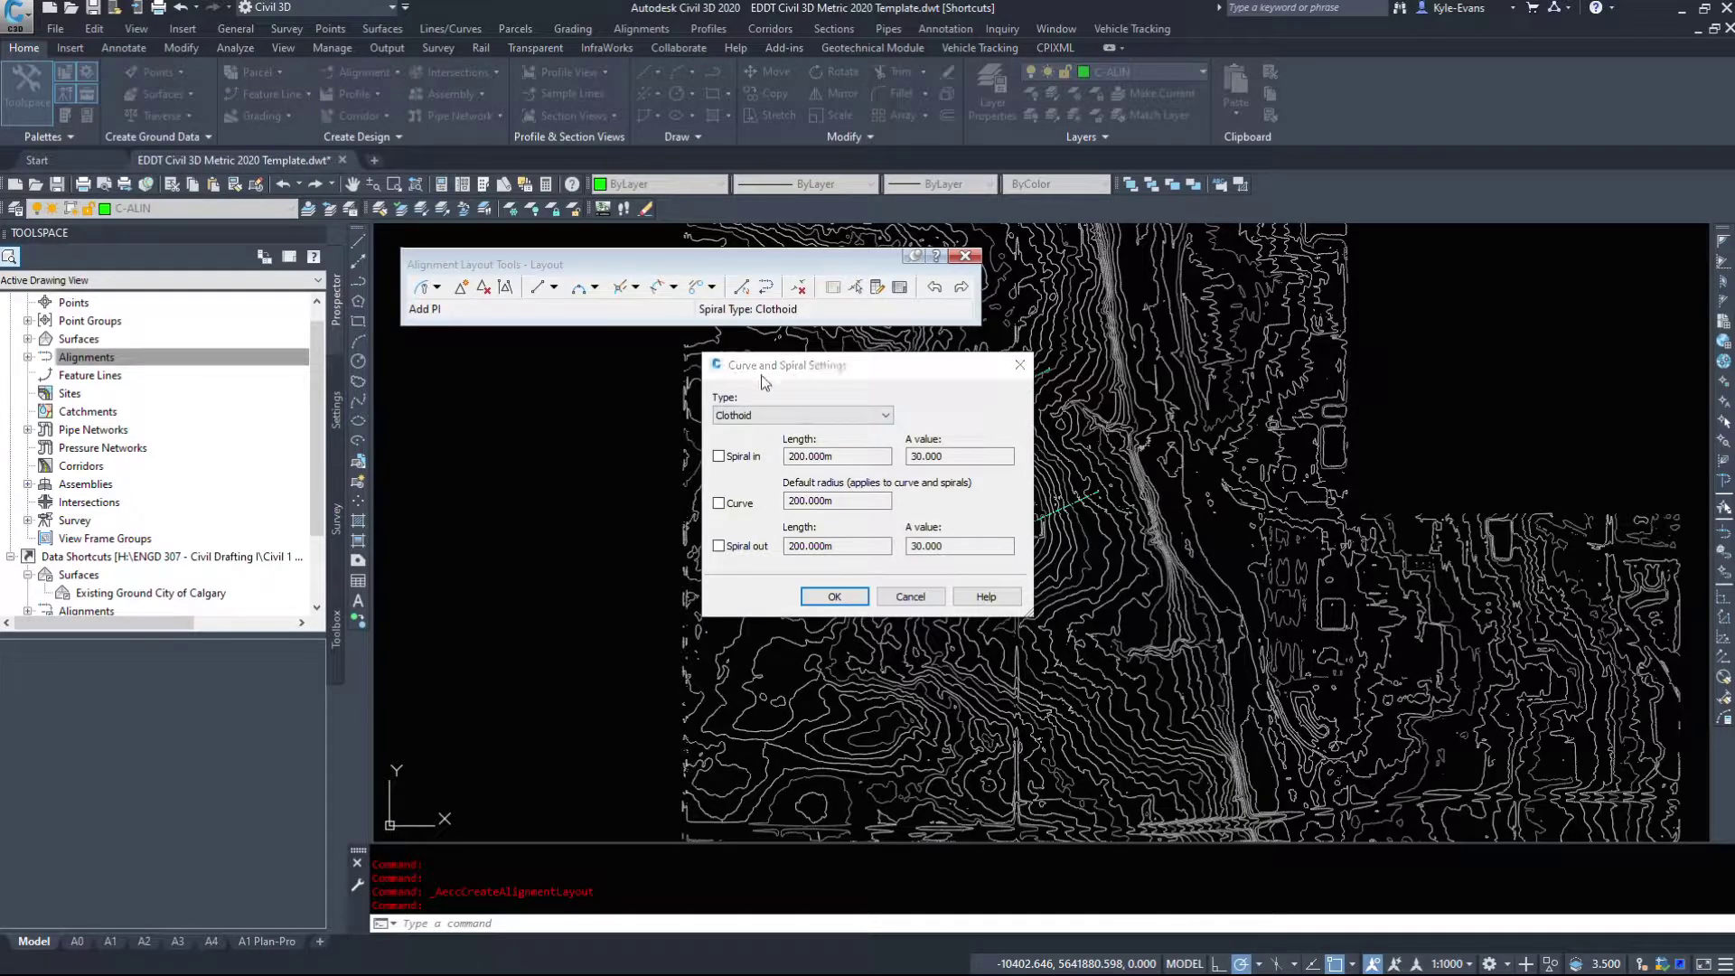
drag(813, 365, 337, 329)
click(325, 379)
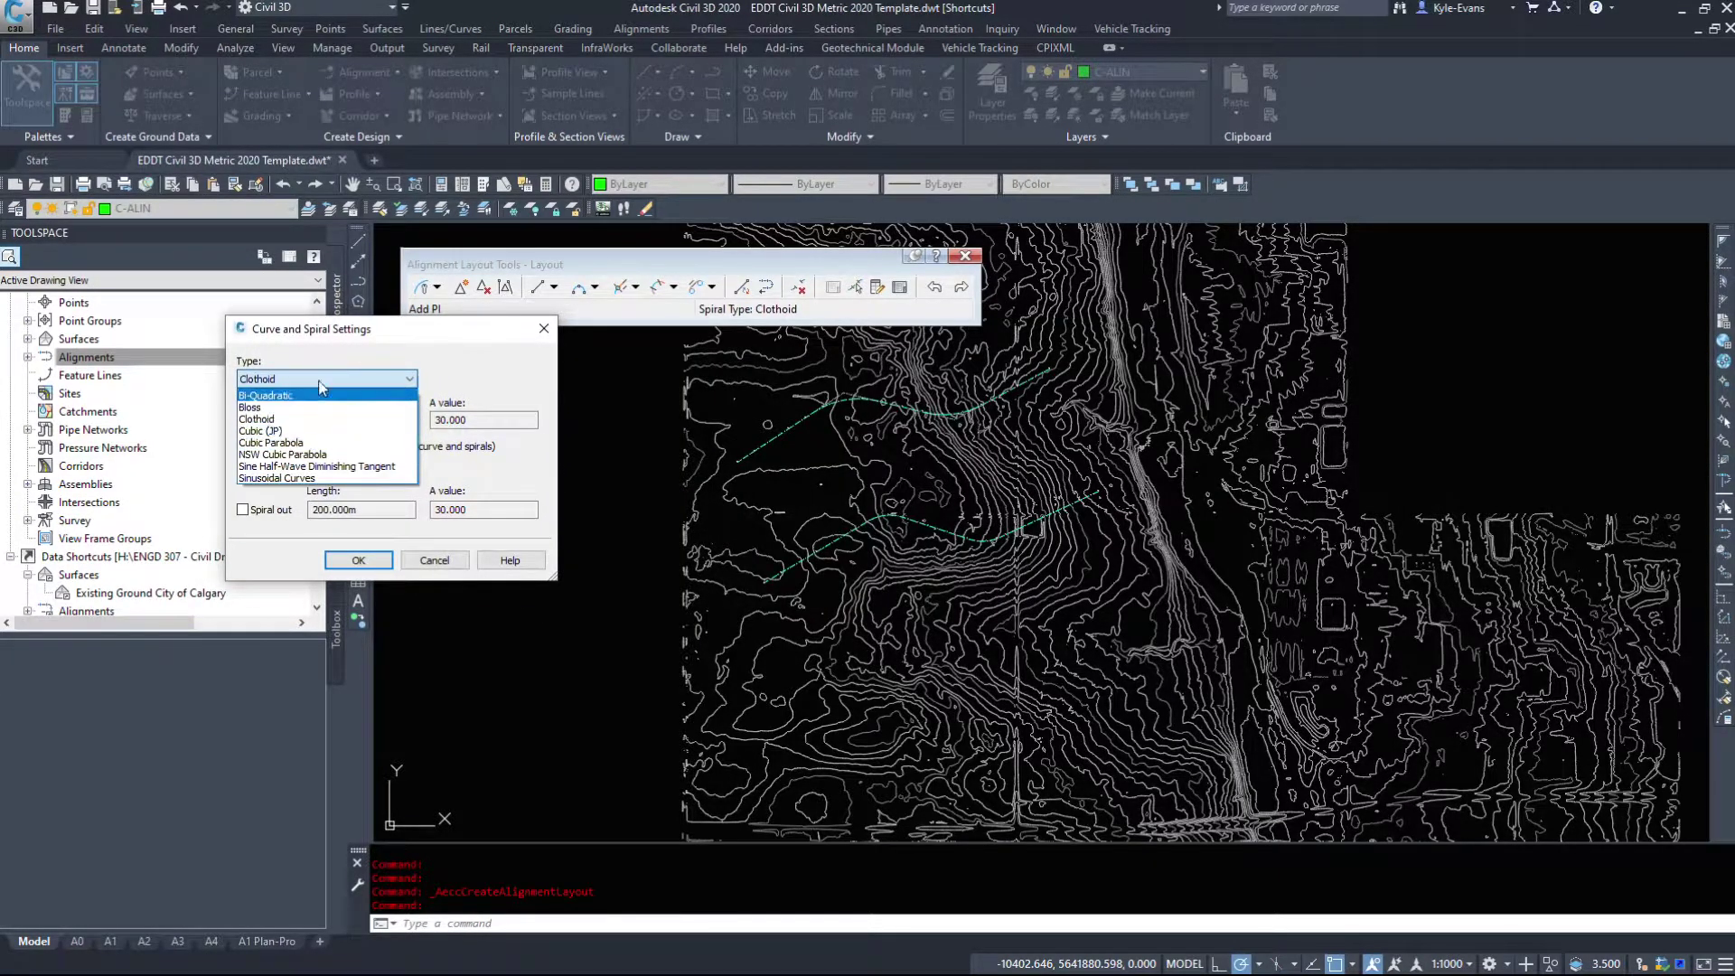
click(303, 418)
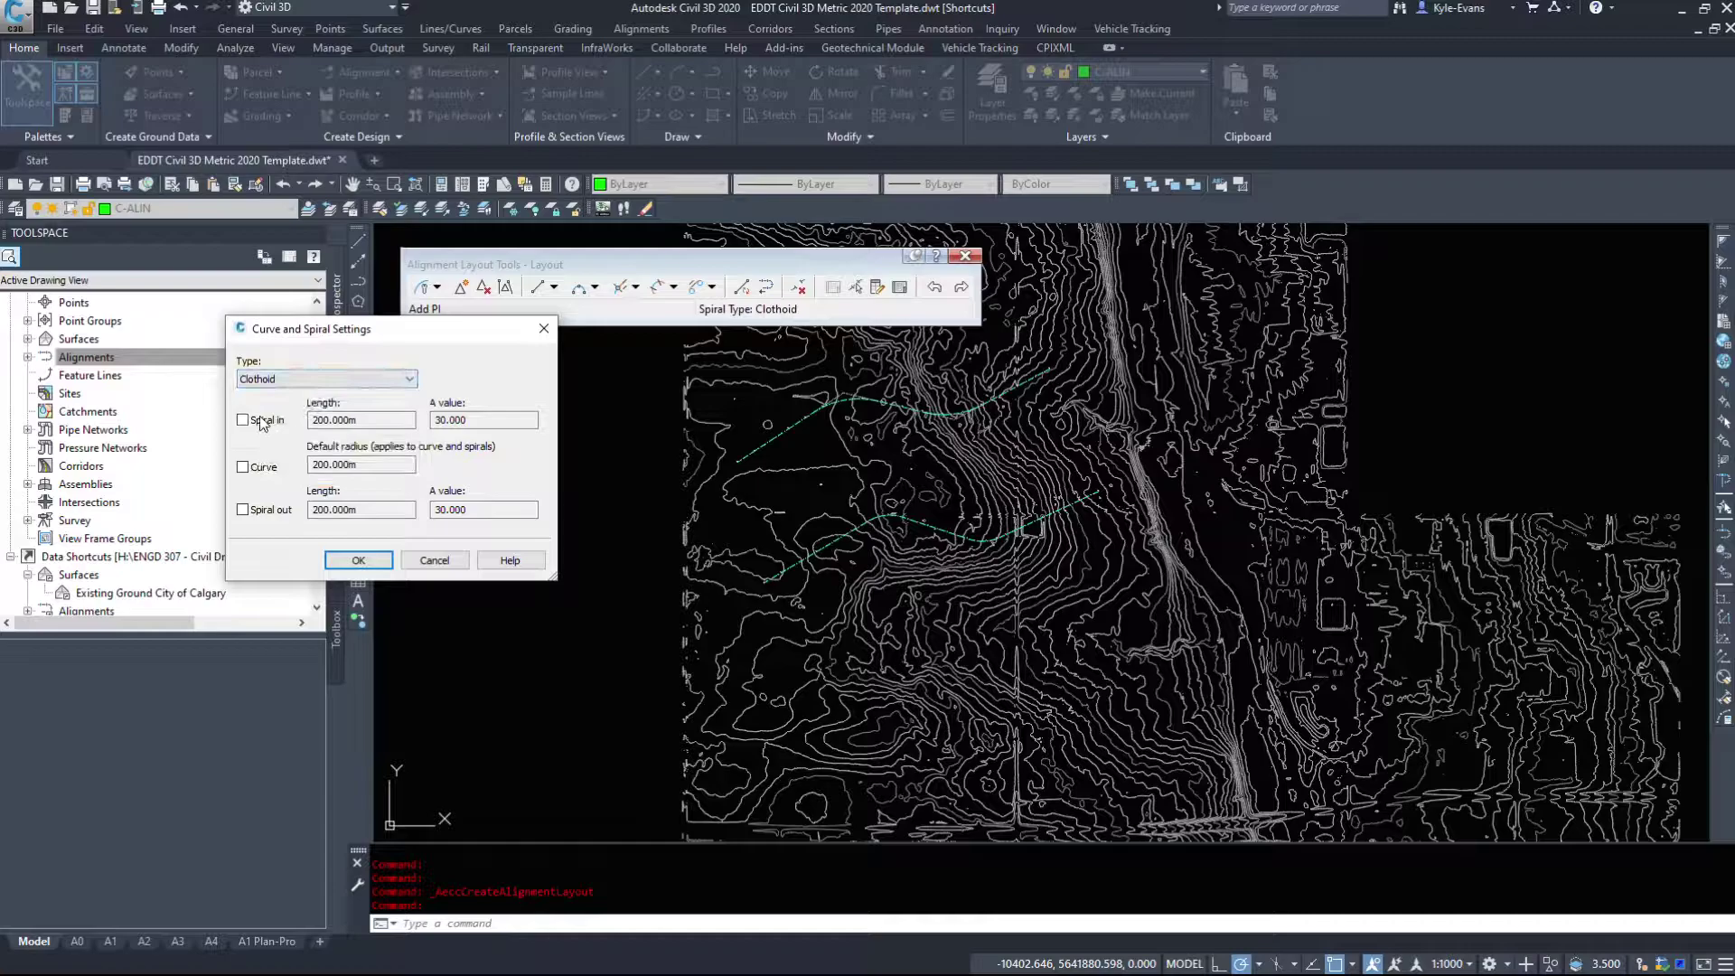
click(257, 466)
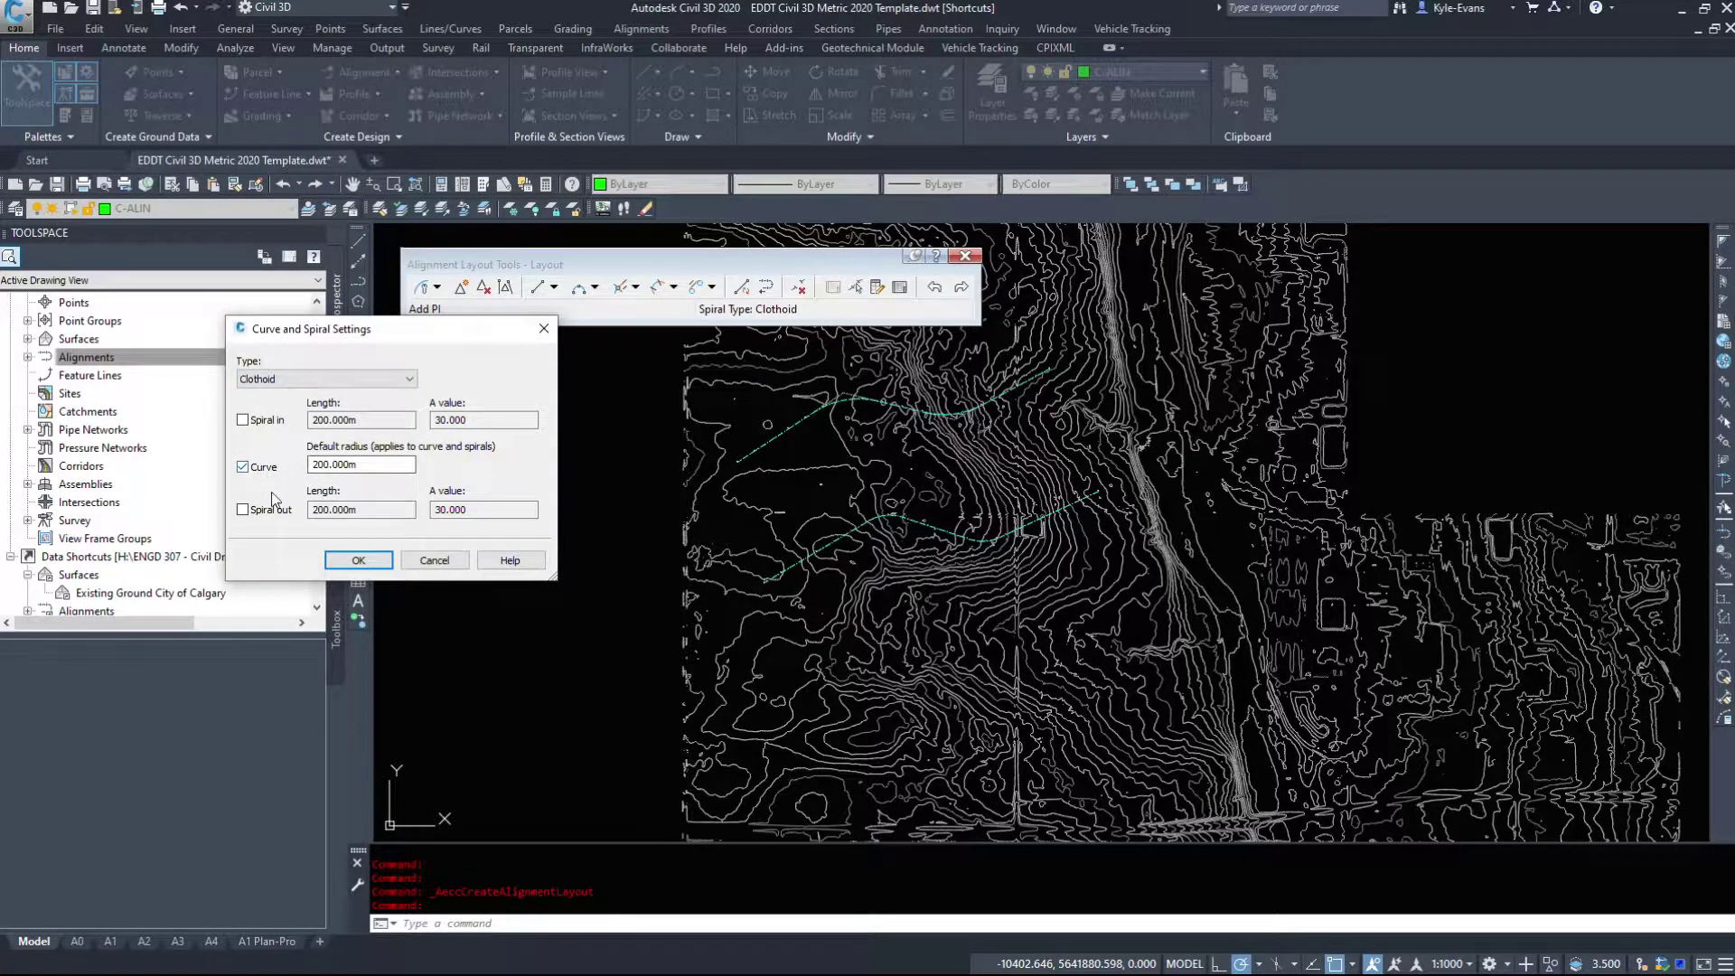
click(262, 421)
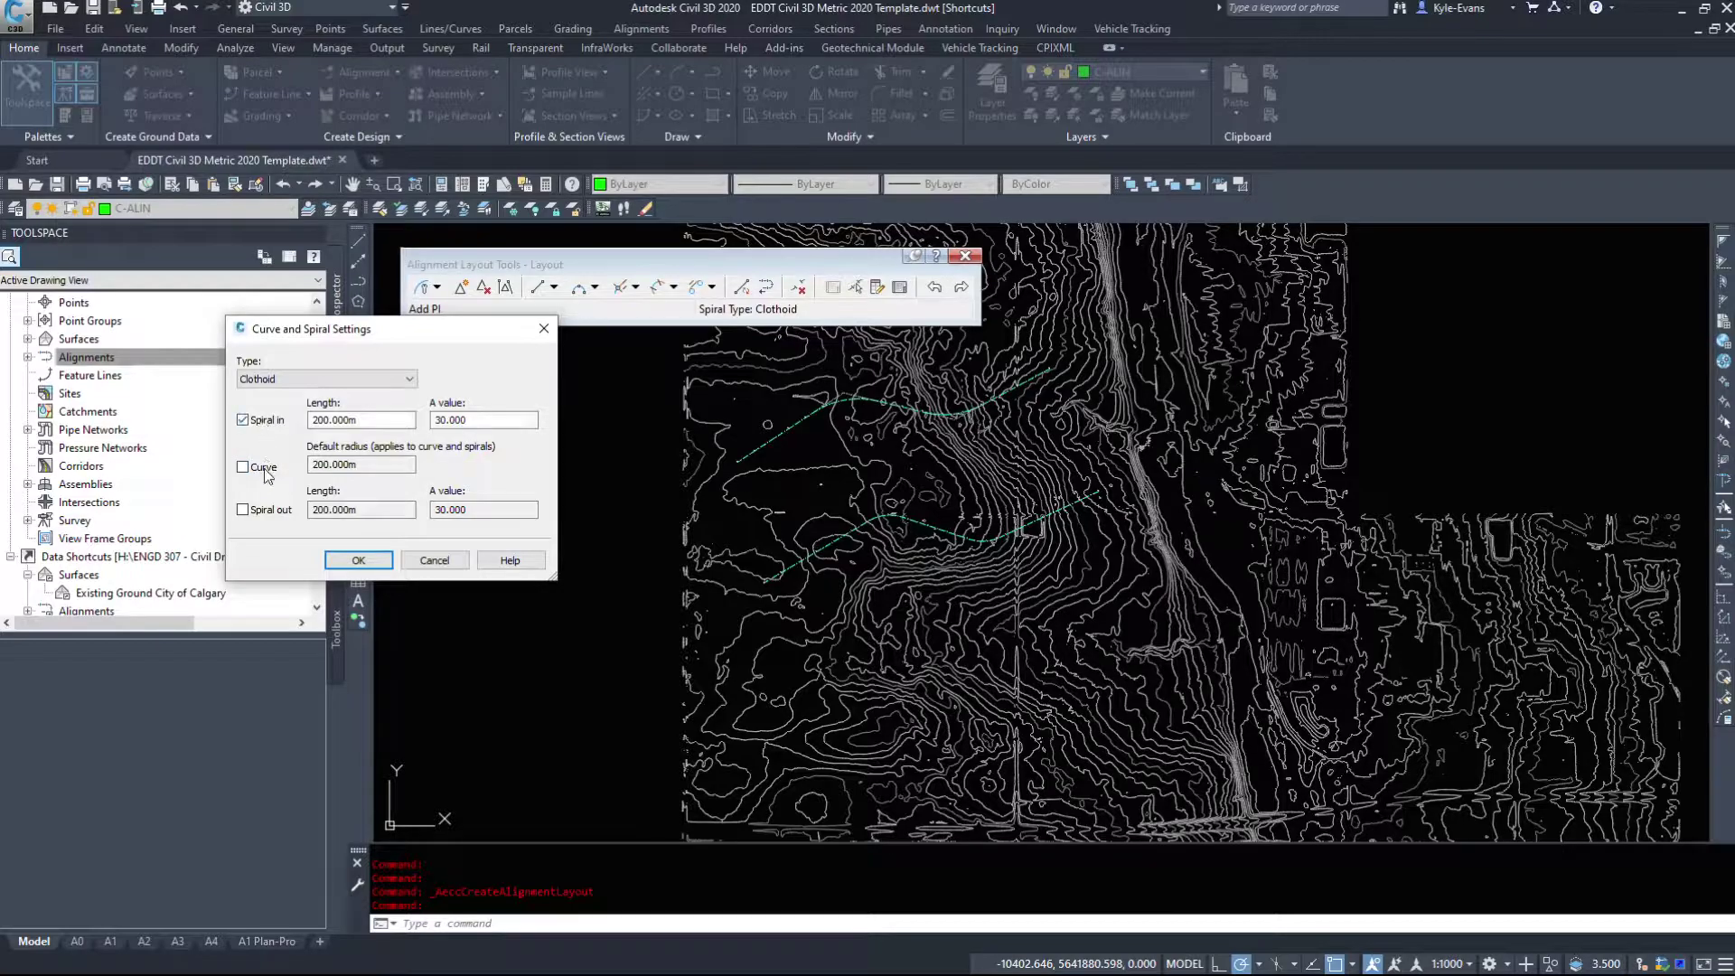
click(266, 467)
click(265, 509)
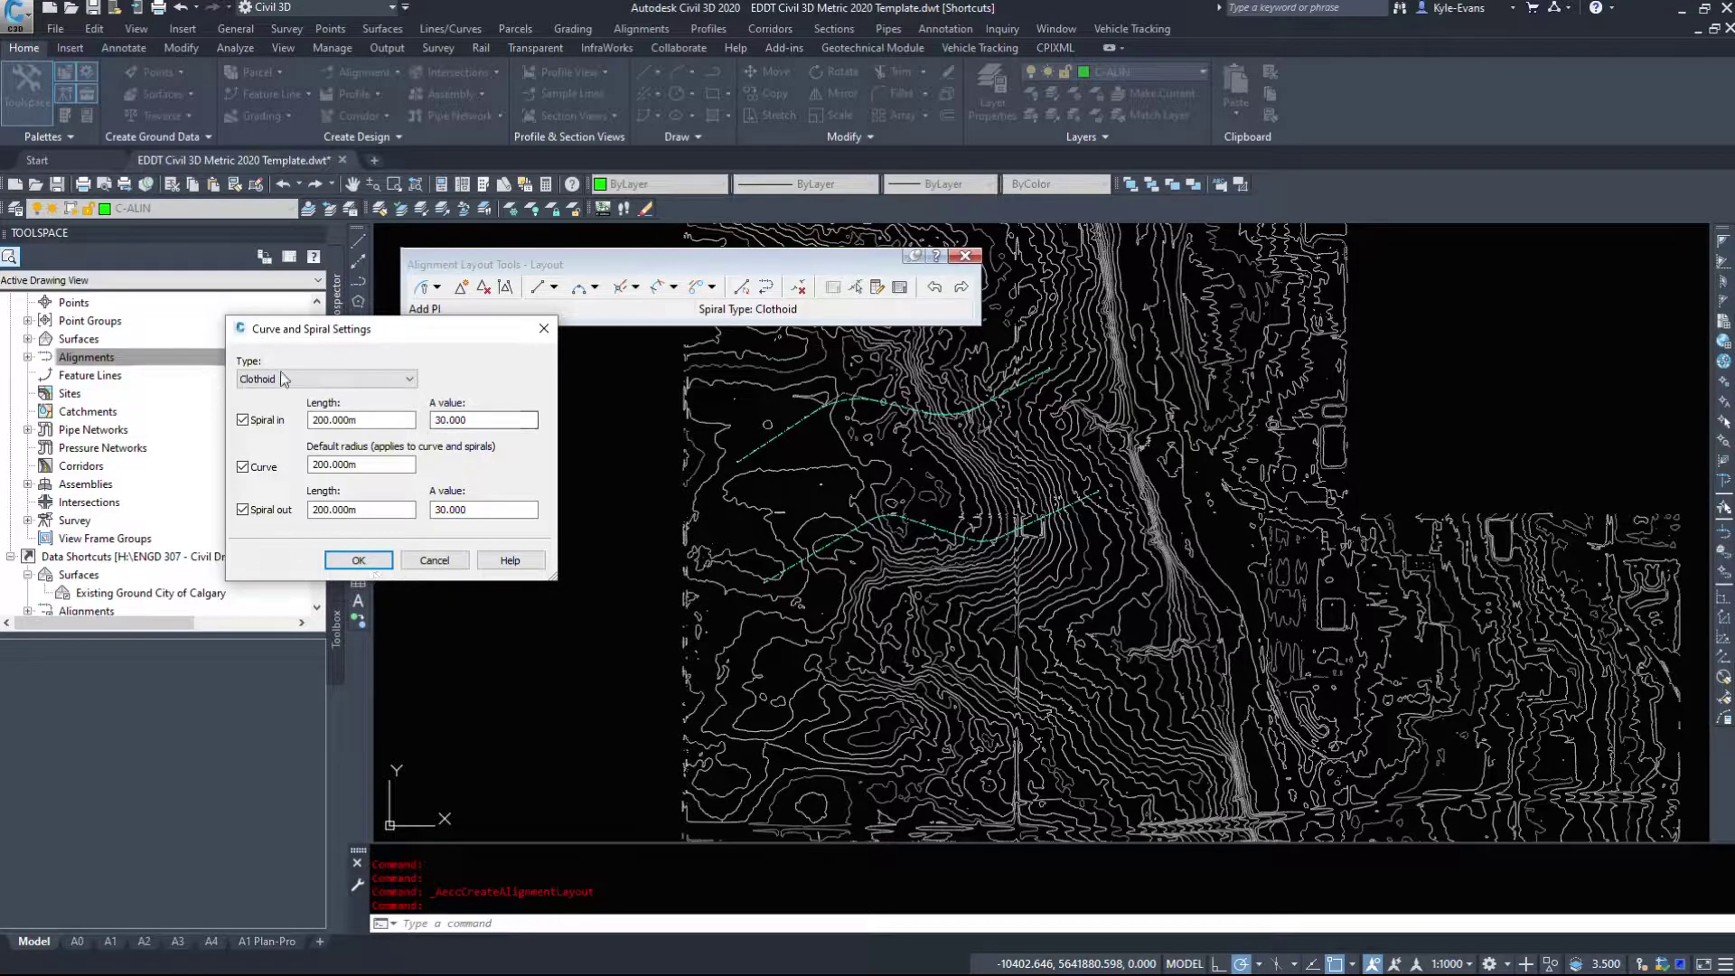
Turn spiral in, curve and spiral out back off and discard the curve and spiral settings changes
click(242, 420)
click(242, 466)
click(242, 509)
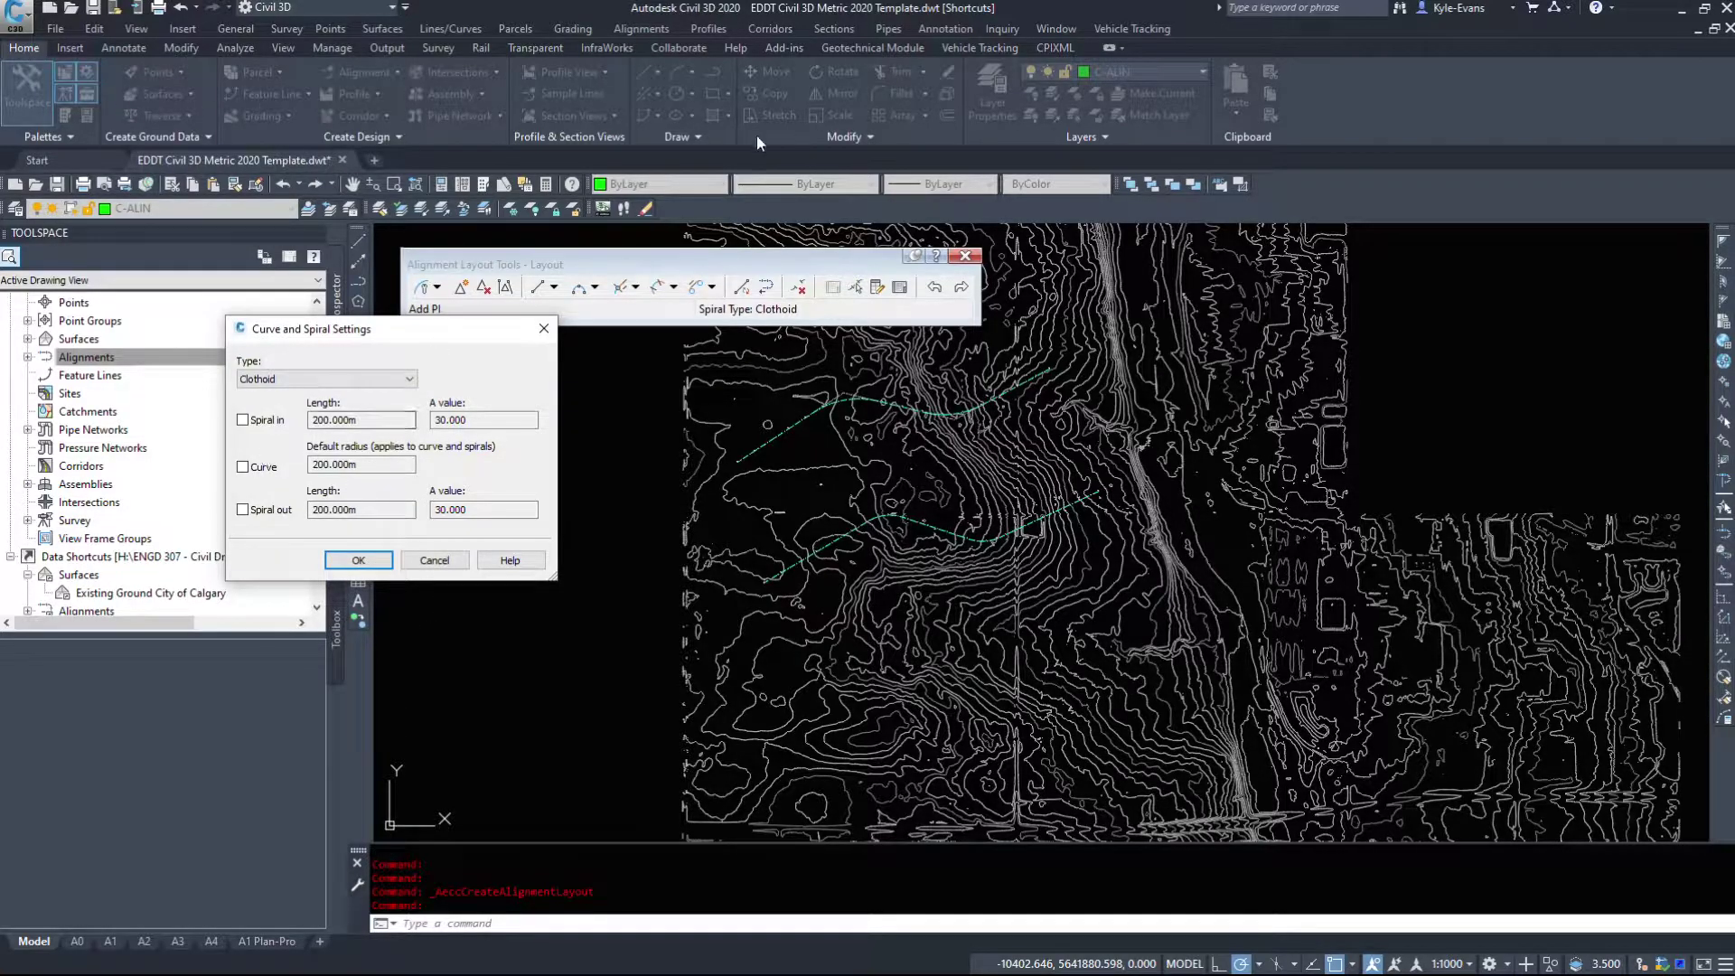
click(435, 560)
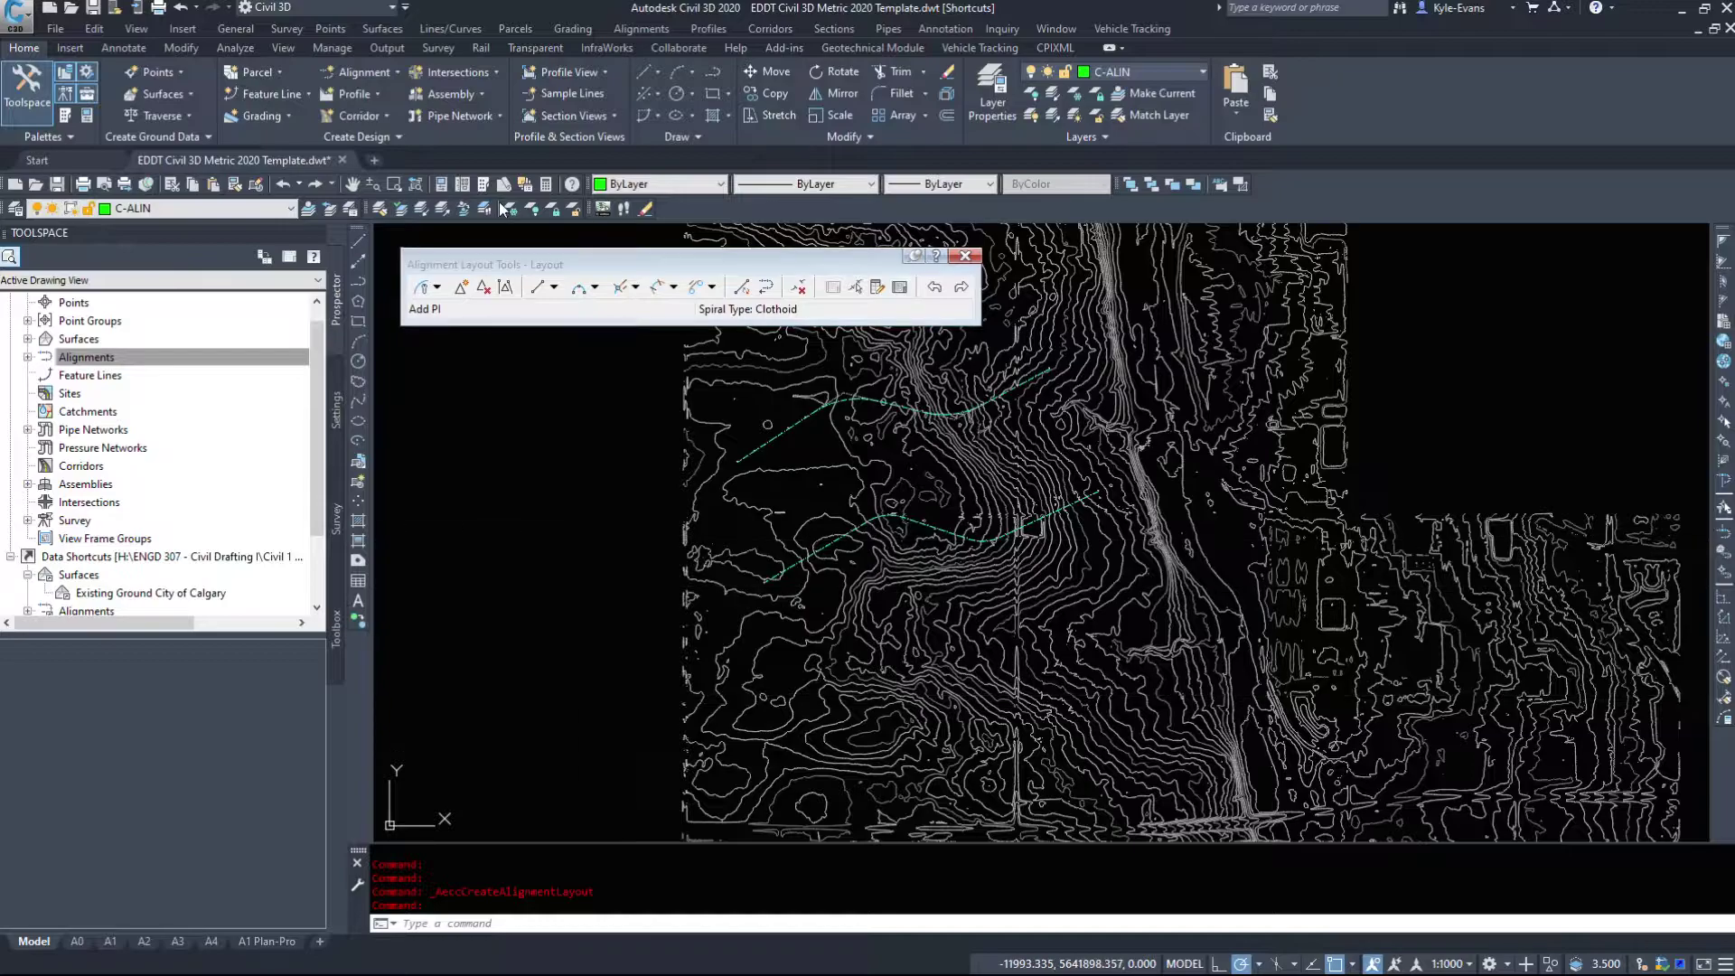
Try a Tangent-Tangent (No curves) layout through four zigzag points across the southern contours and undo it
click(437, 288)
click(462, 318)
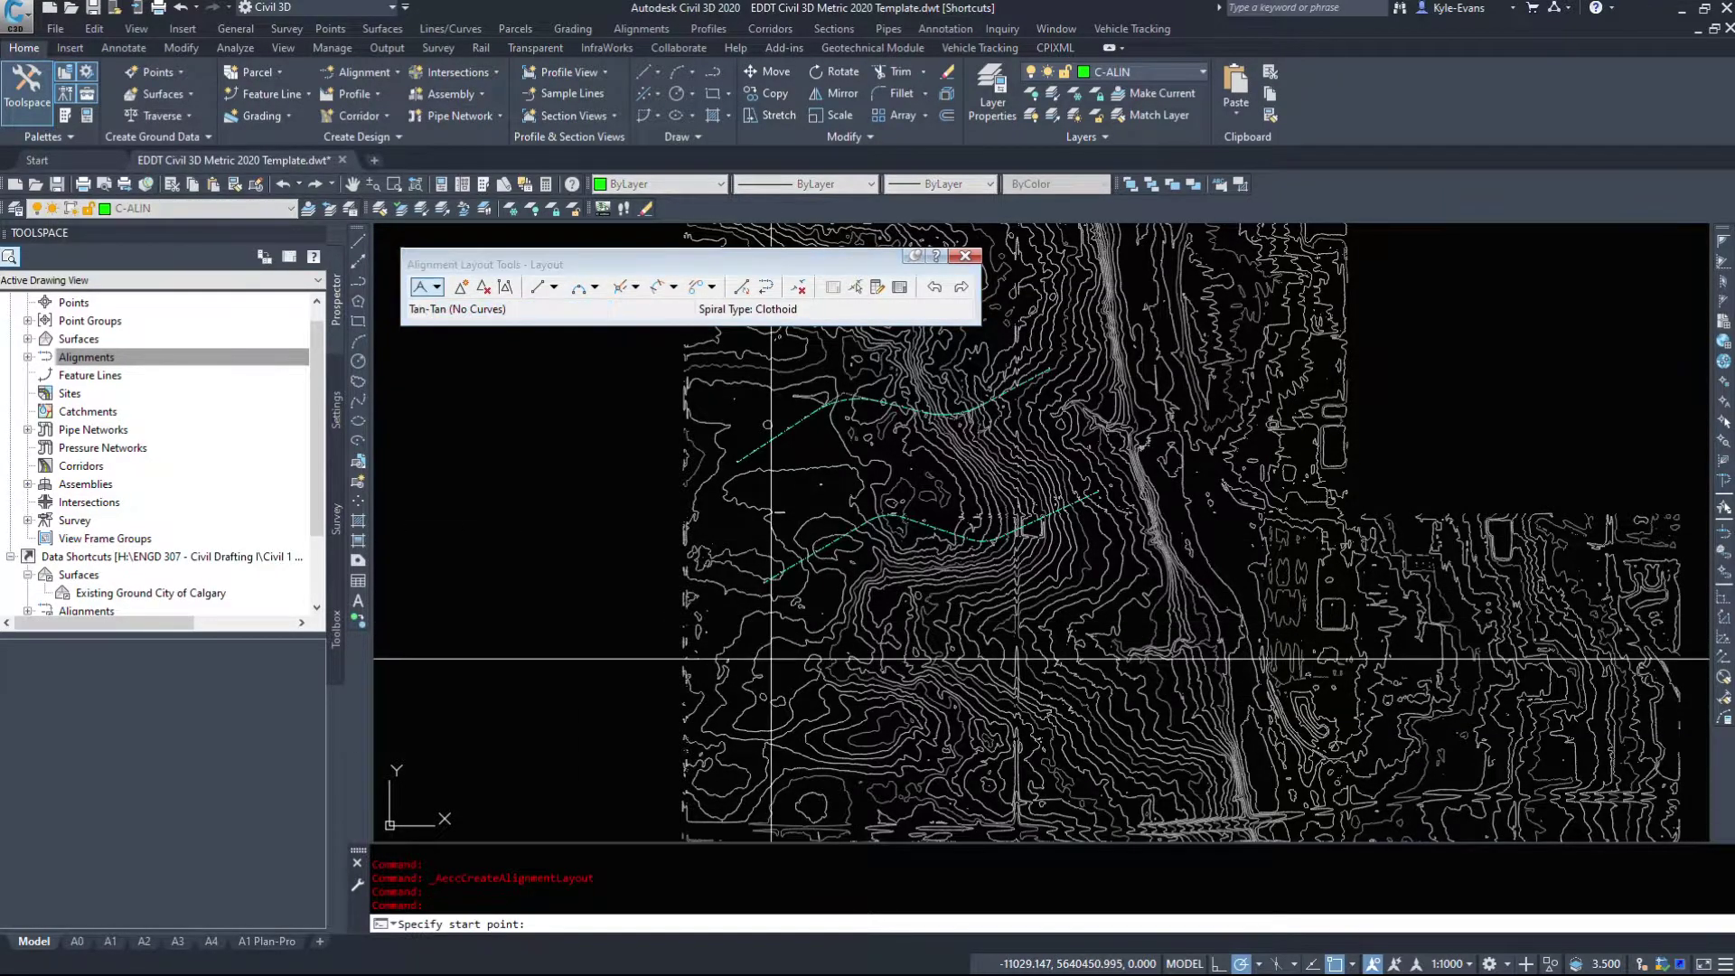
click(768, 739)
click(887, 629)
click(1122, 770)
click(1305, 599)
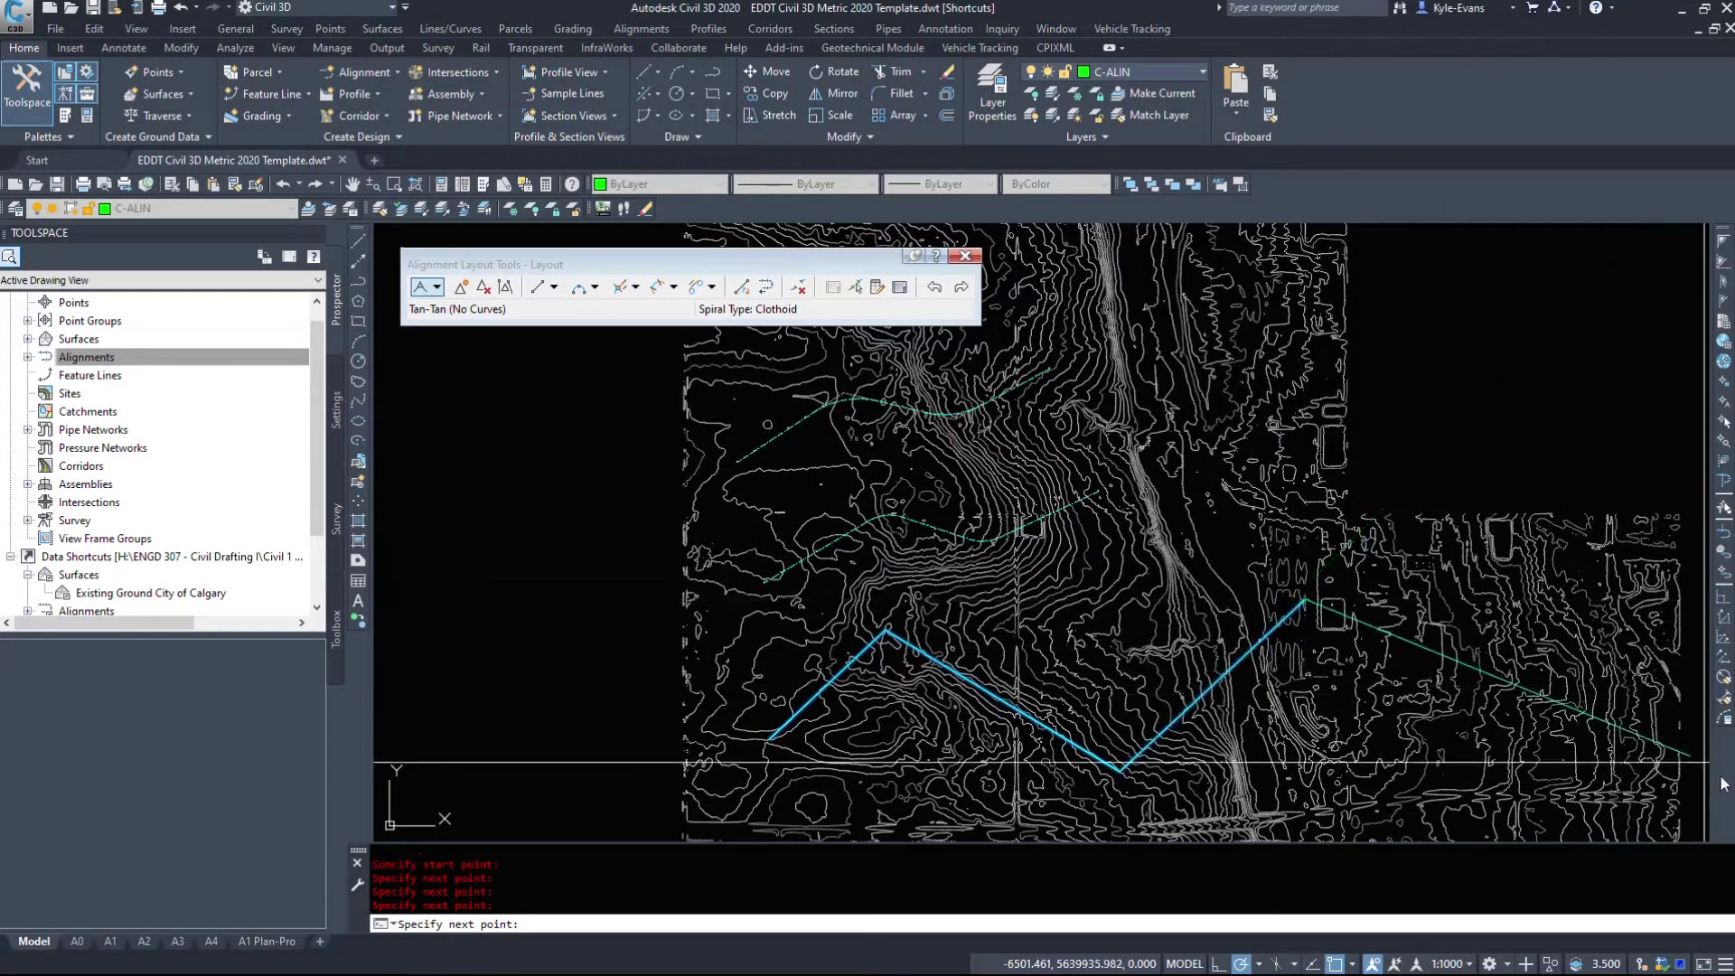
click(934, 290)
key(Escape)
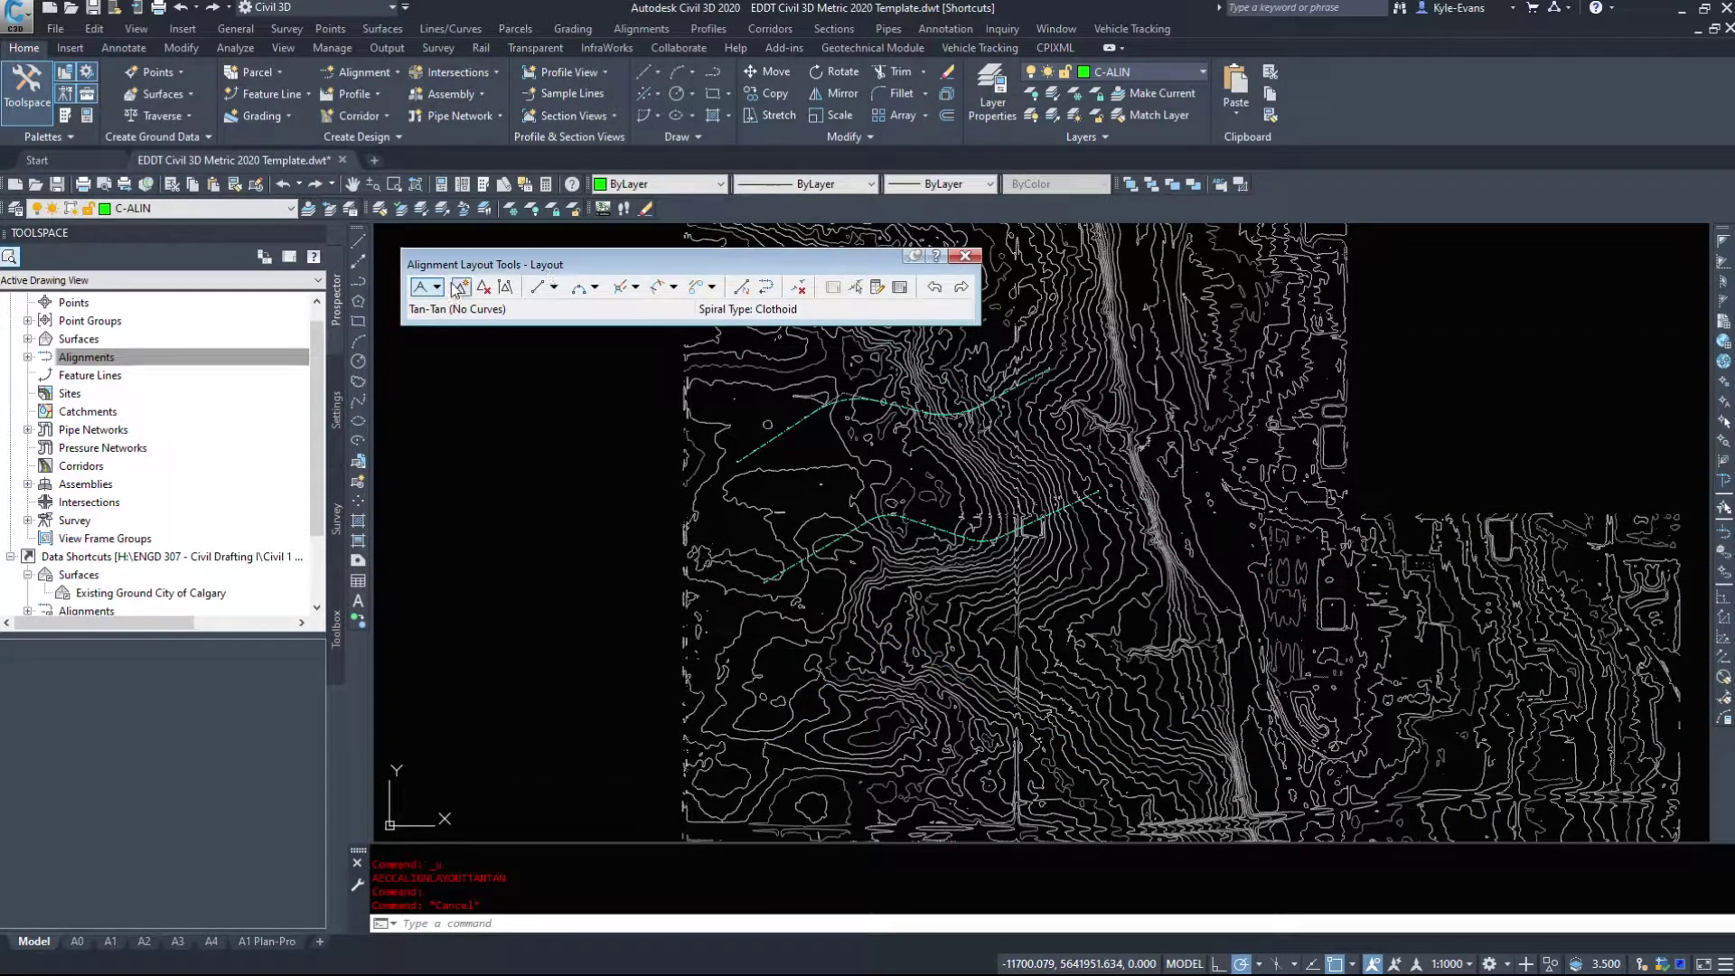
Try a Tangent-Tangent (With curves) layout with a single straight segment between two points below the existing alignments
click(458, 289)
click(506, 332)
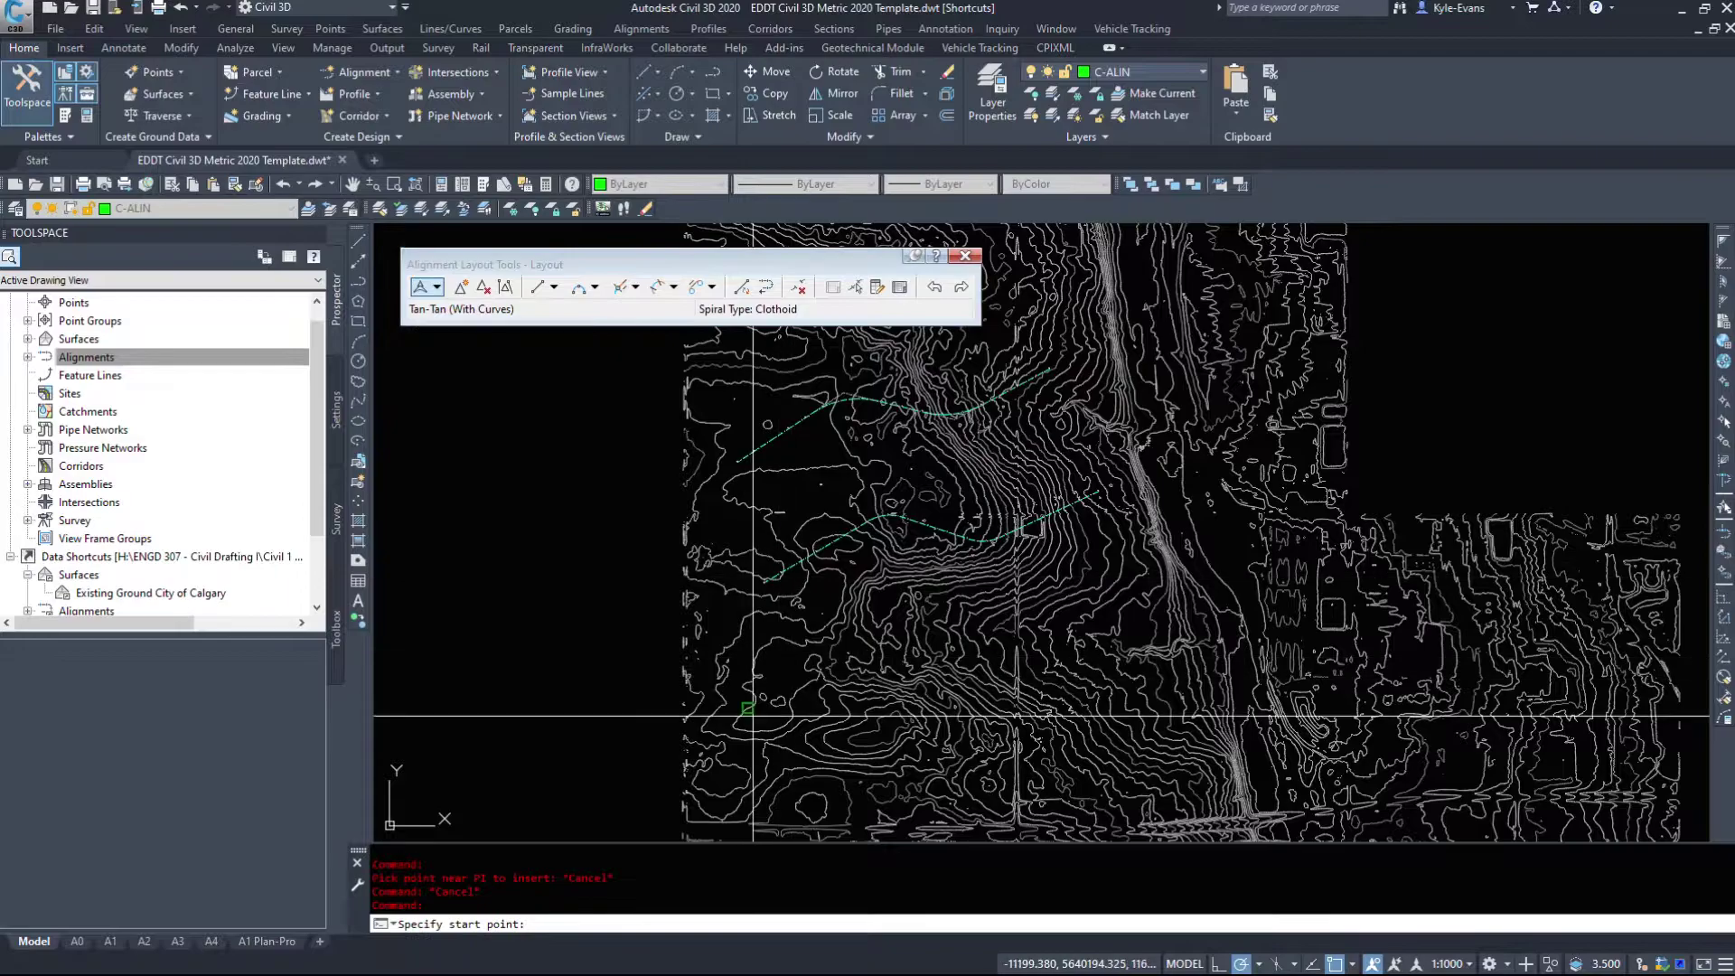
click(738, 748)
click(926, 601)
key(Escape)
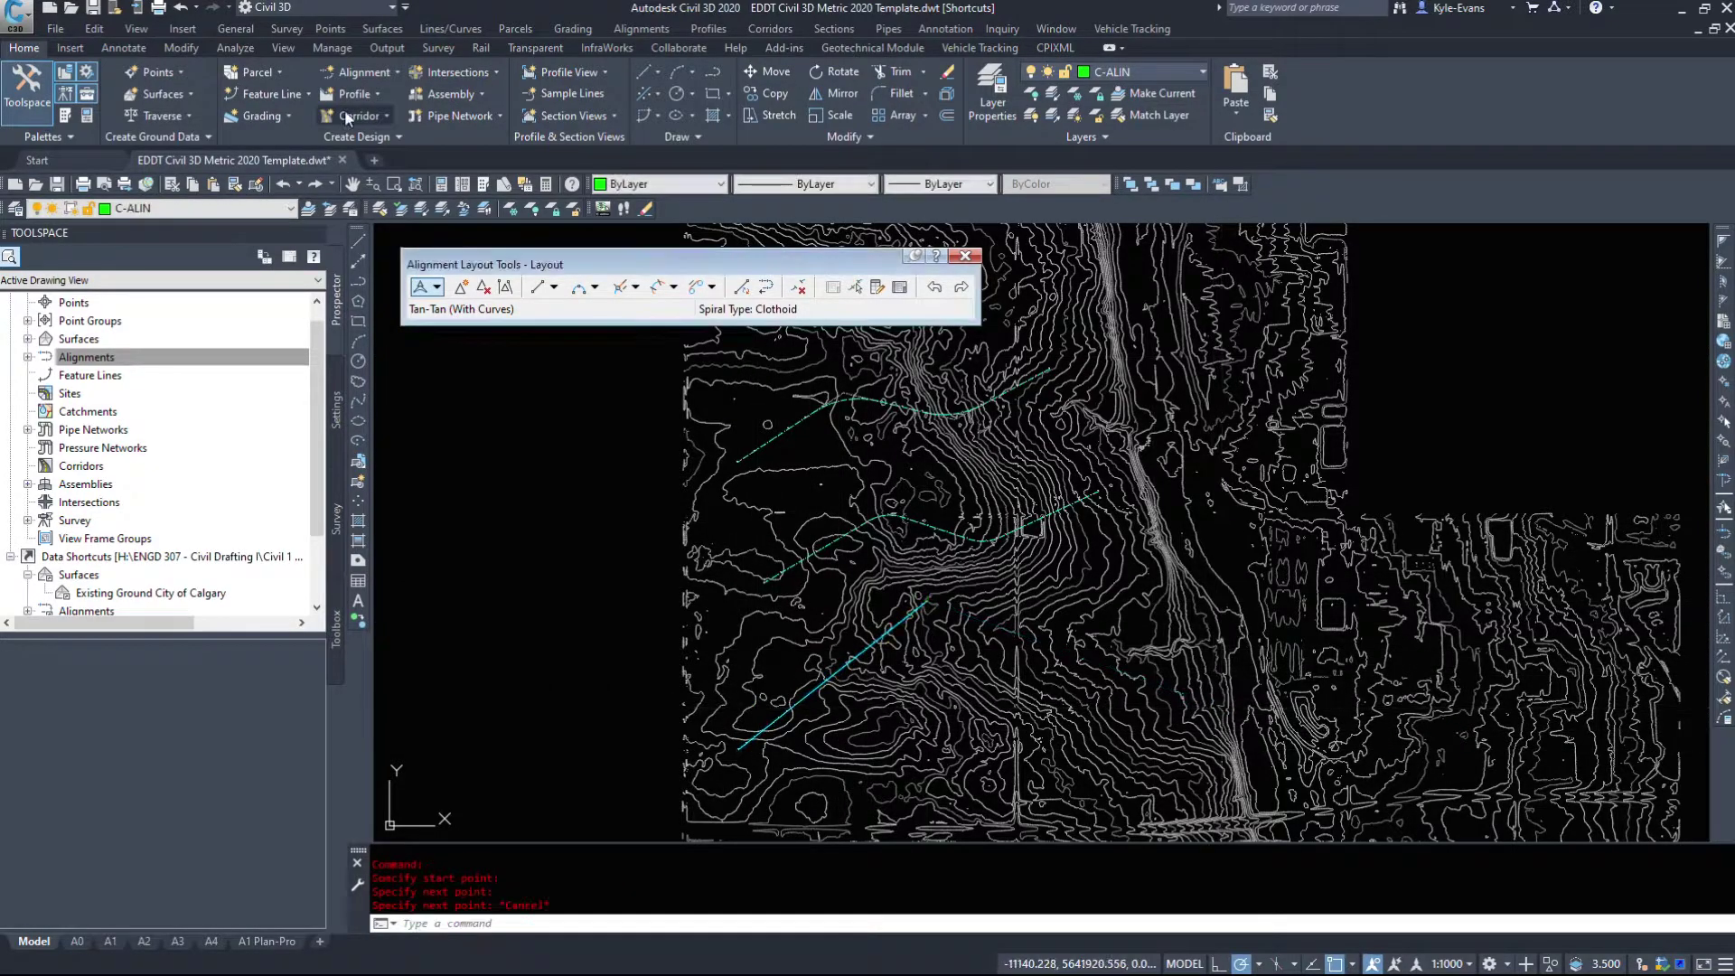
Enable only the curve option, without spirals, in the curve and spiral settings
click(436, 287)
click(511, 345)
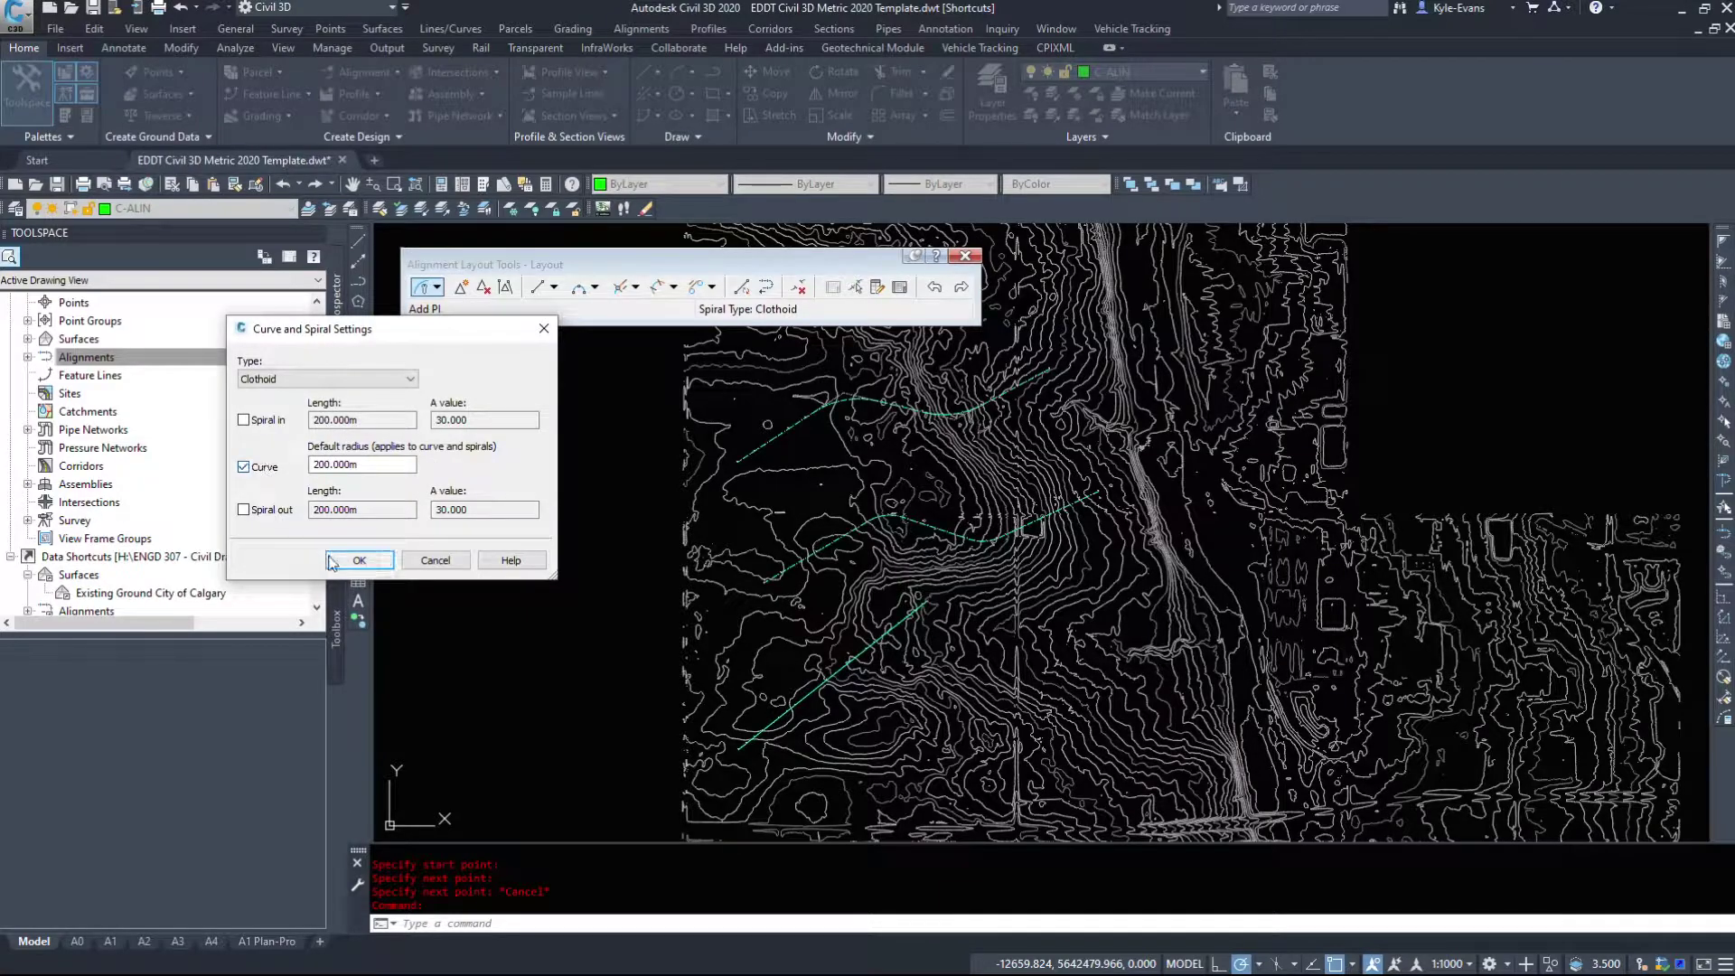
click(359, 560)
Inspect the straight tangent segment up close and undo its layout
click(851, 659)
scroll(913, 575, up, 5)
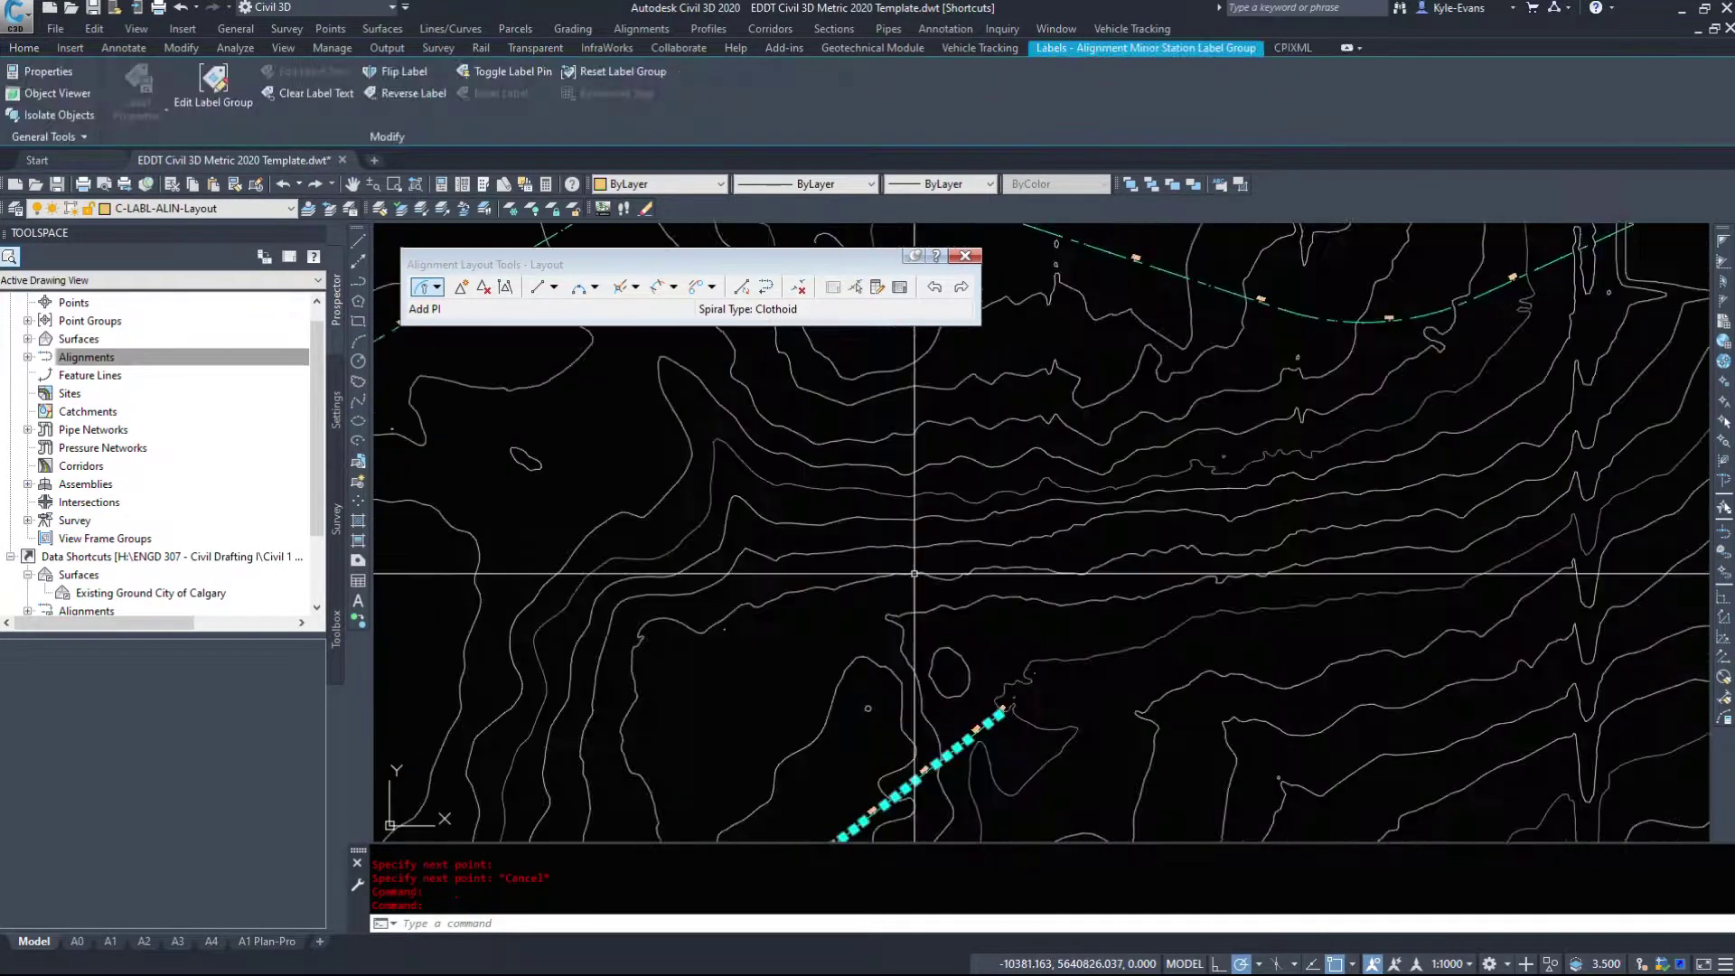
key(Escape)
scroll(914, 573, up, 3)
scroll(915, 573, down, 5)
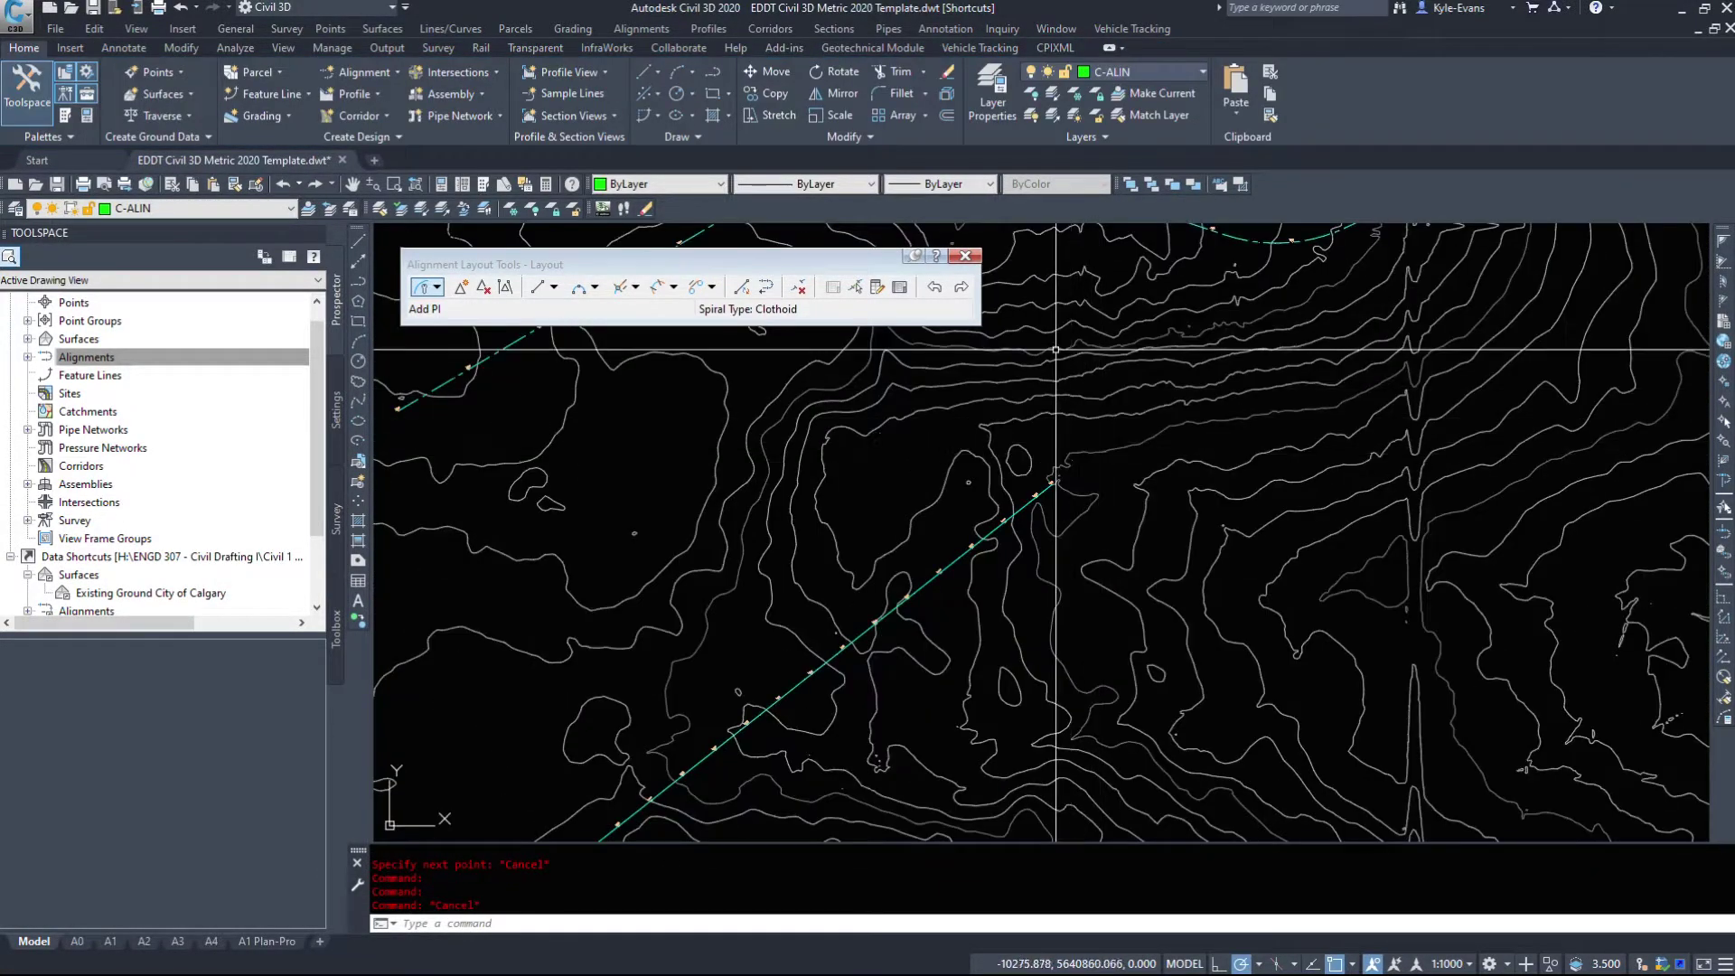
click(935, 290)
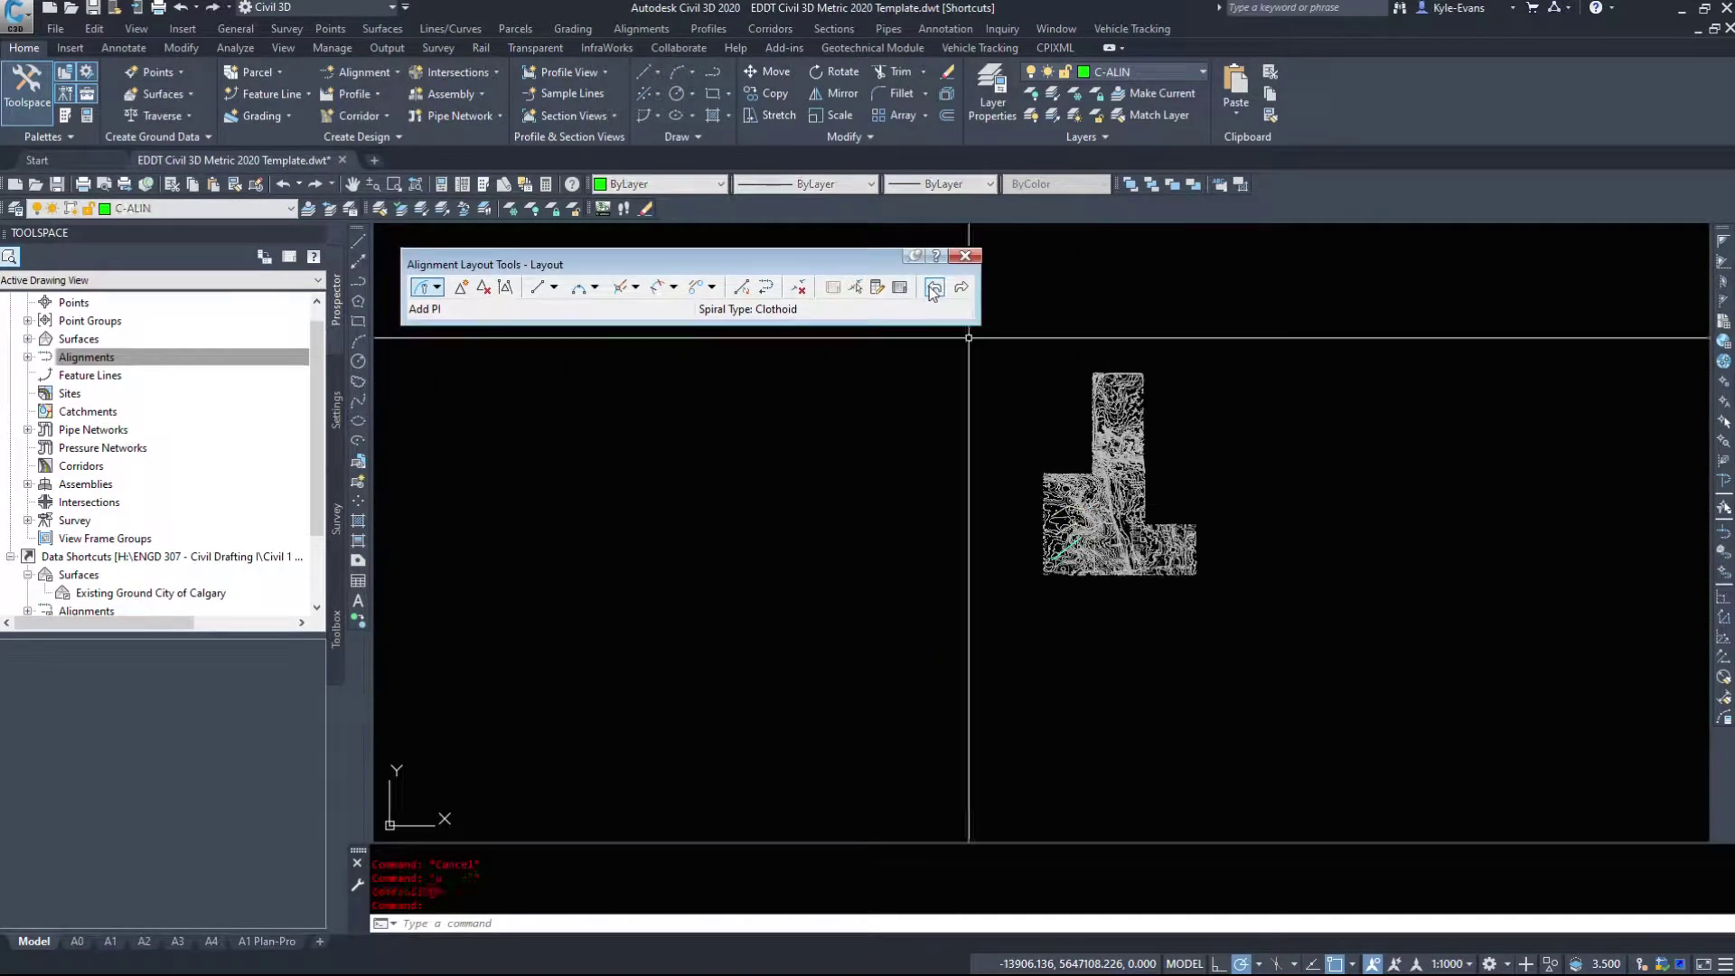
click(935, 289)
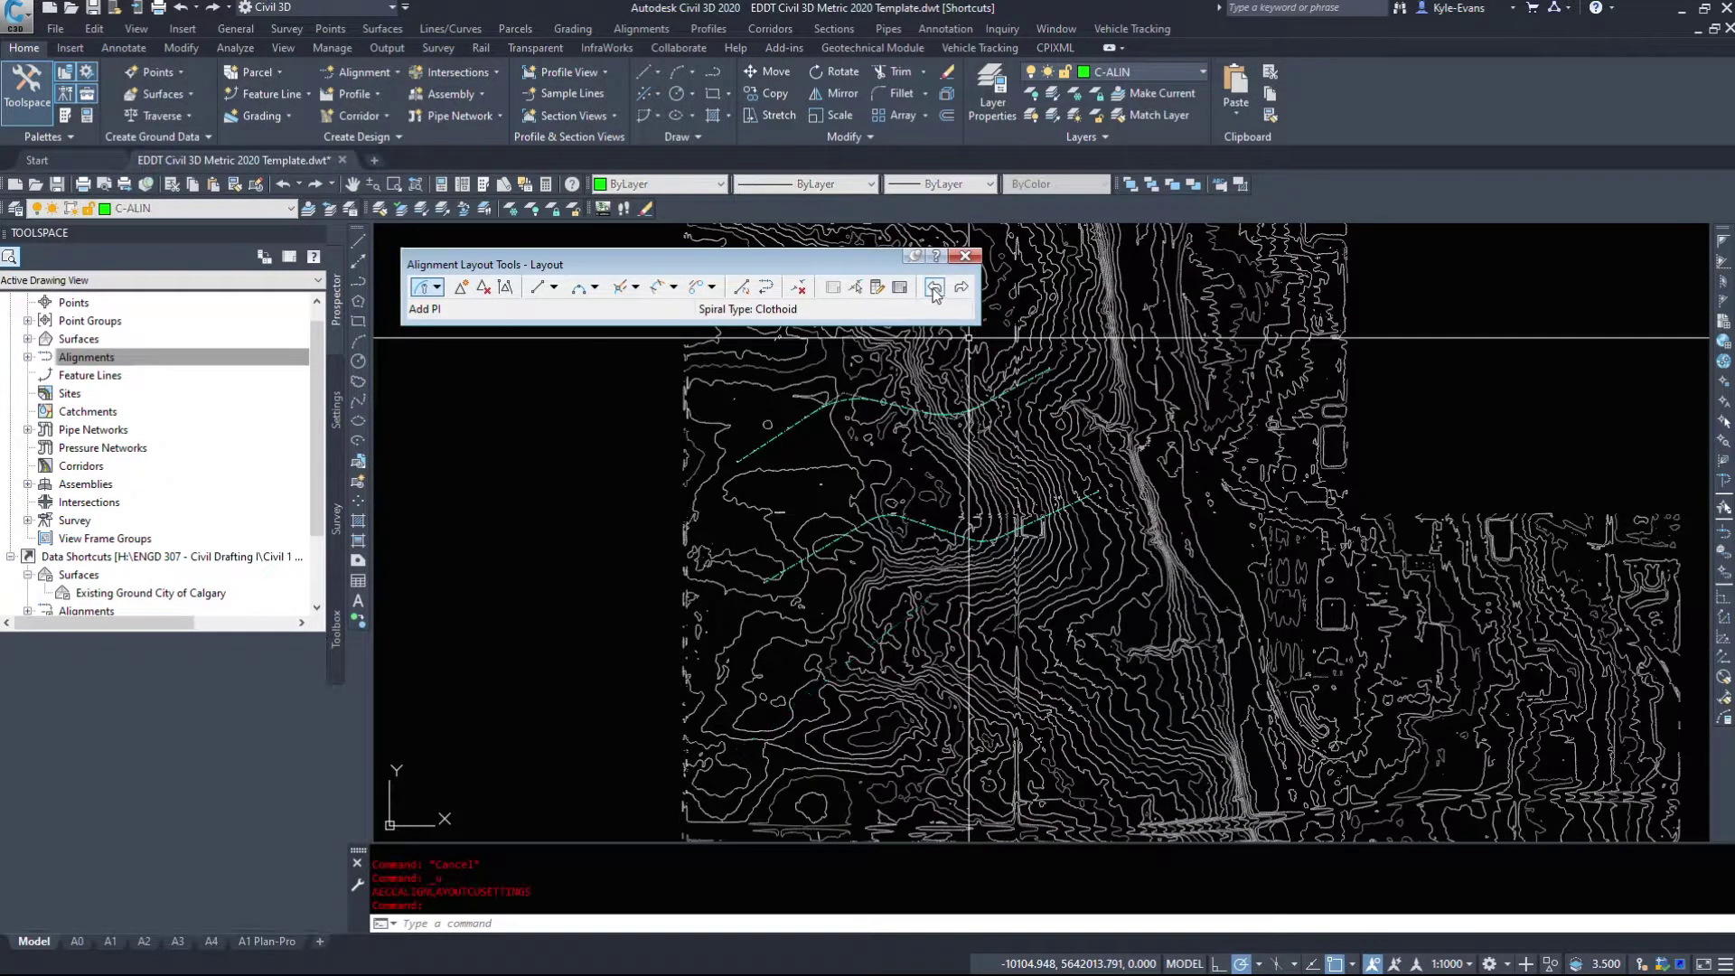
Try a Tangent-Tangent (With curves) layout through four points across the southern contours and undo it
click(436, 287)
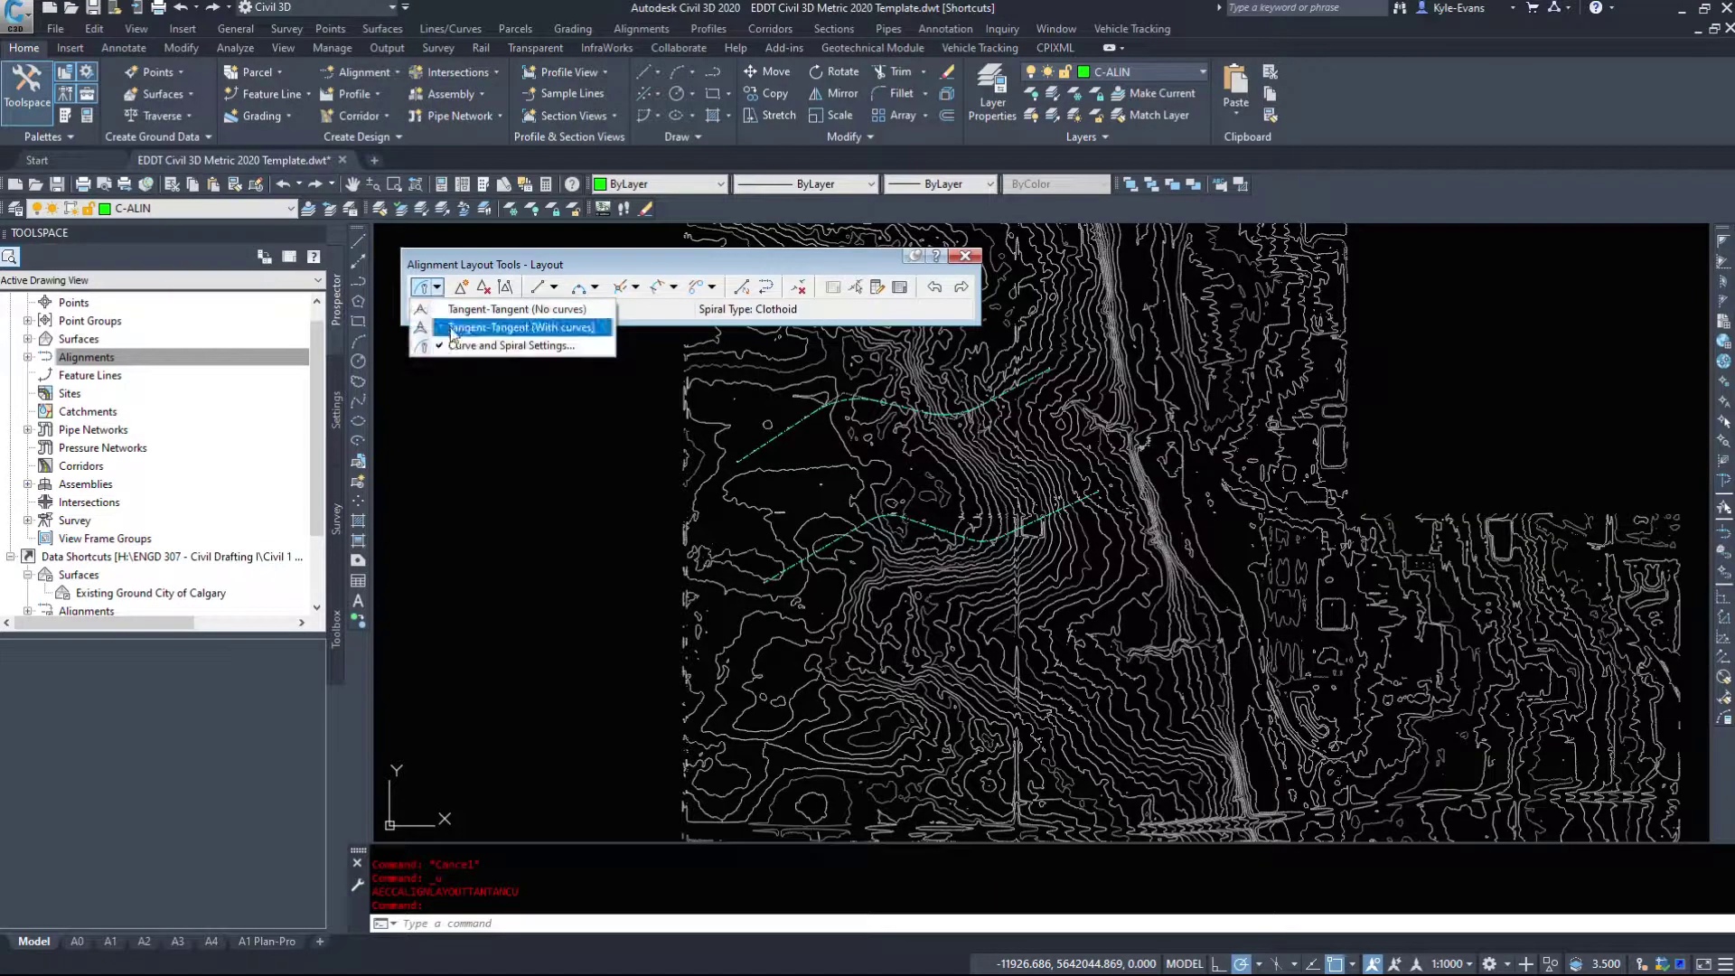
click(479, 336)
click(772, 782)
click(908, 682)
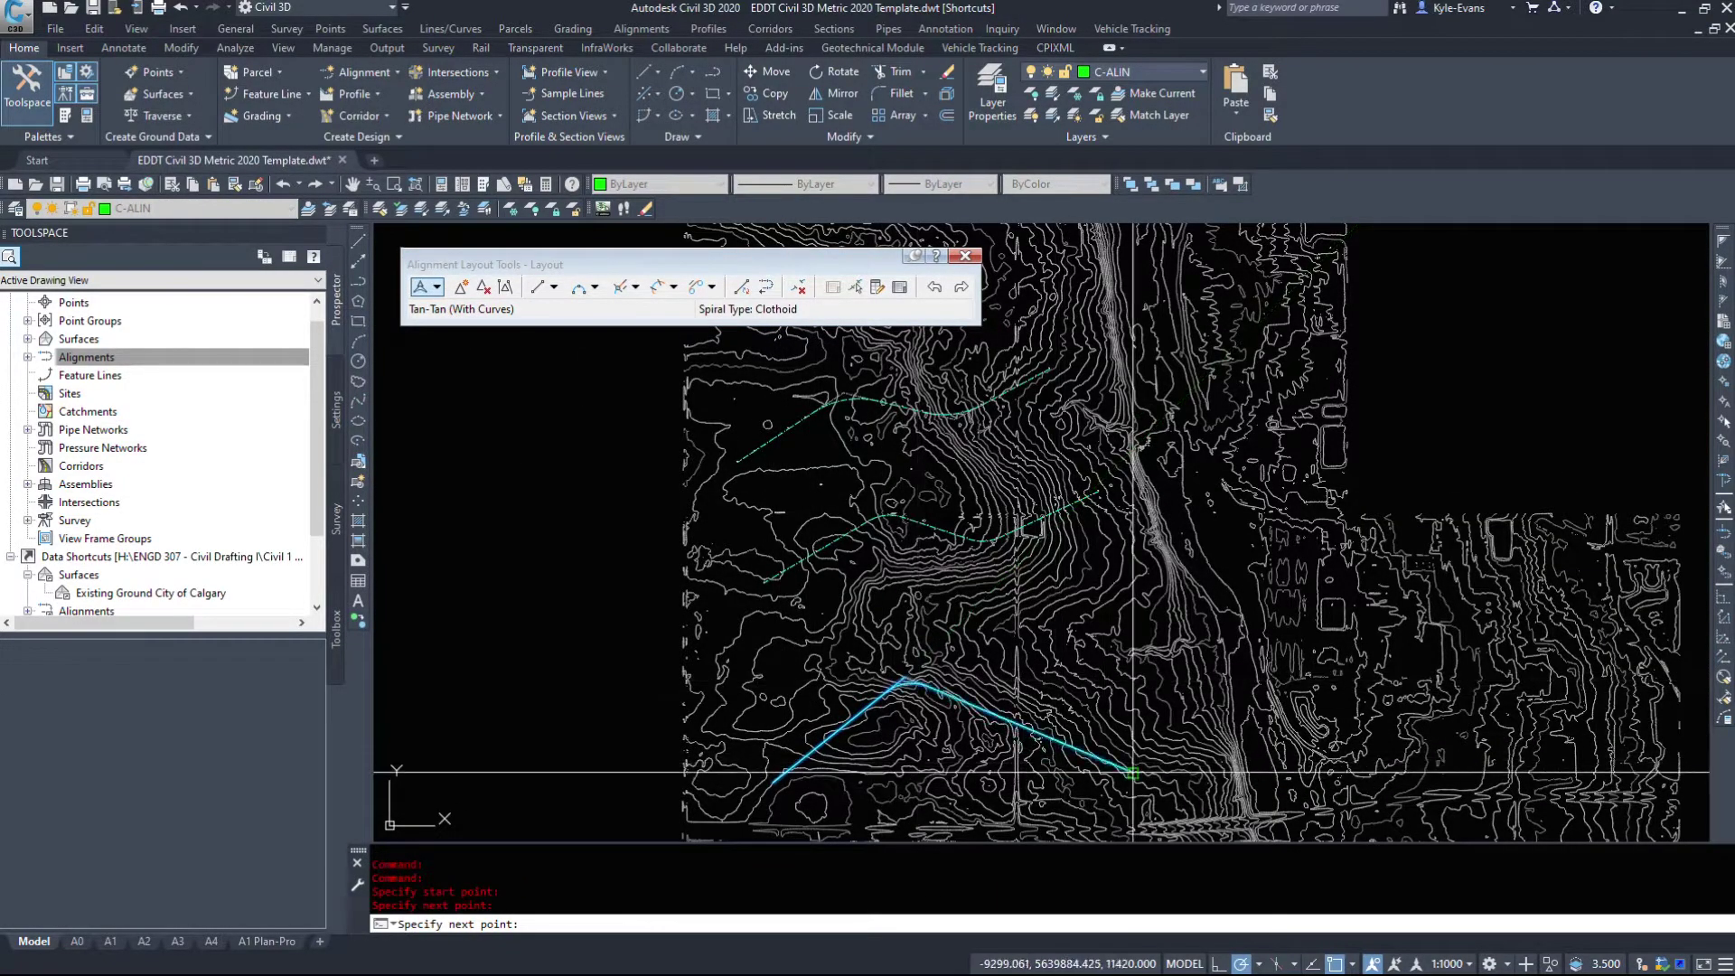
click(1129, 772)
click(1295, 699)
key(Escape)
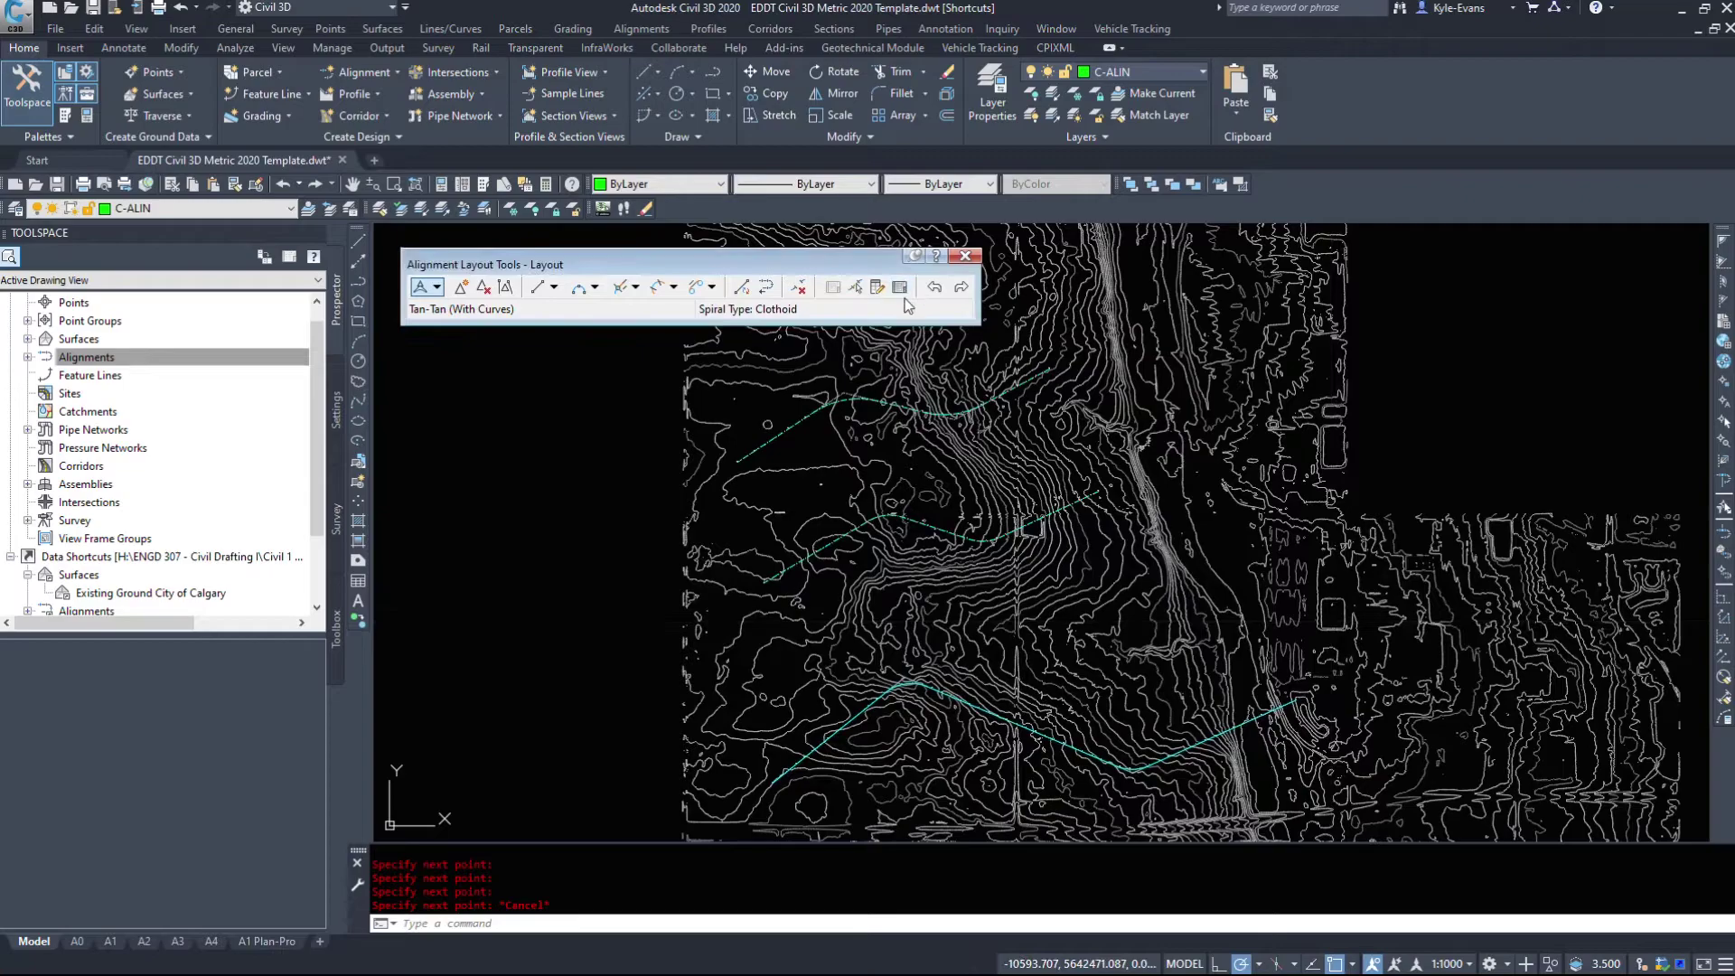
click(933, 288)
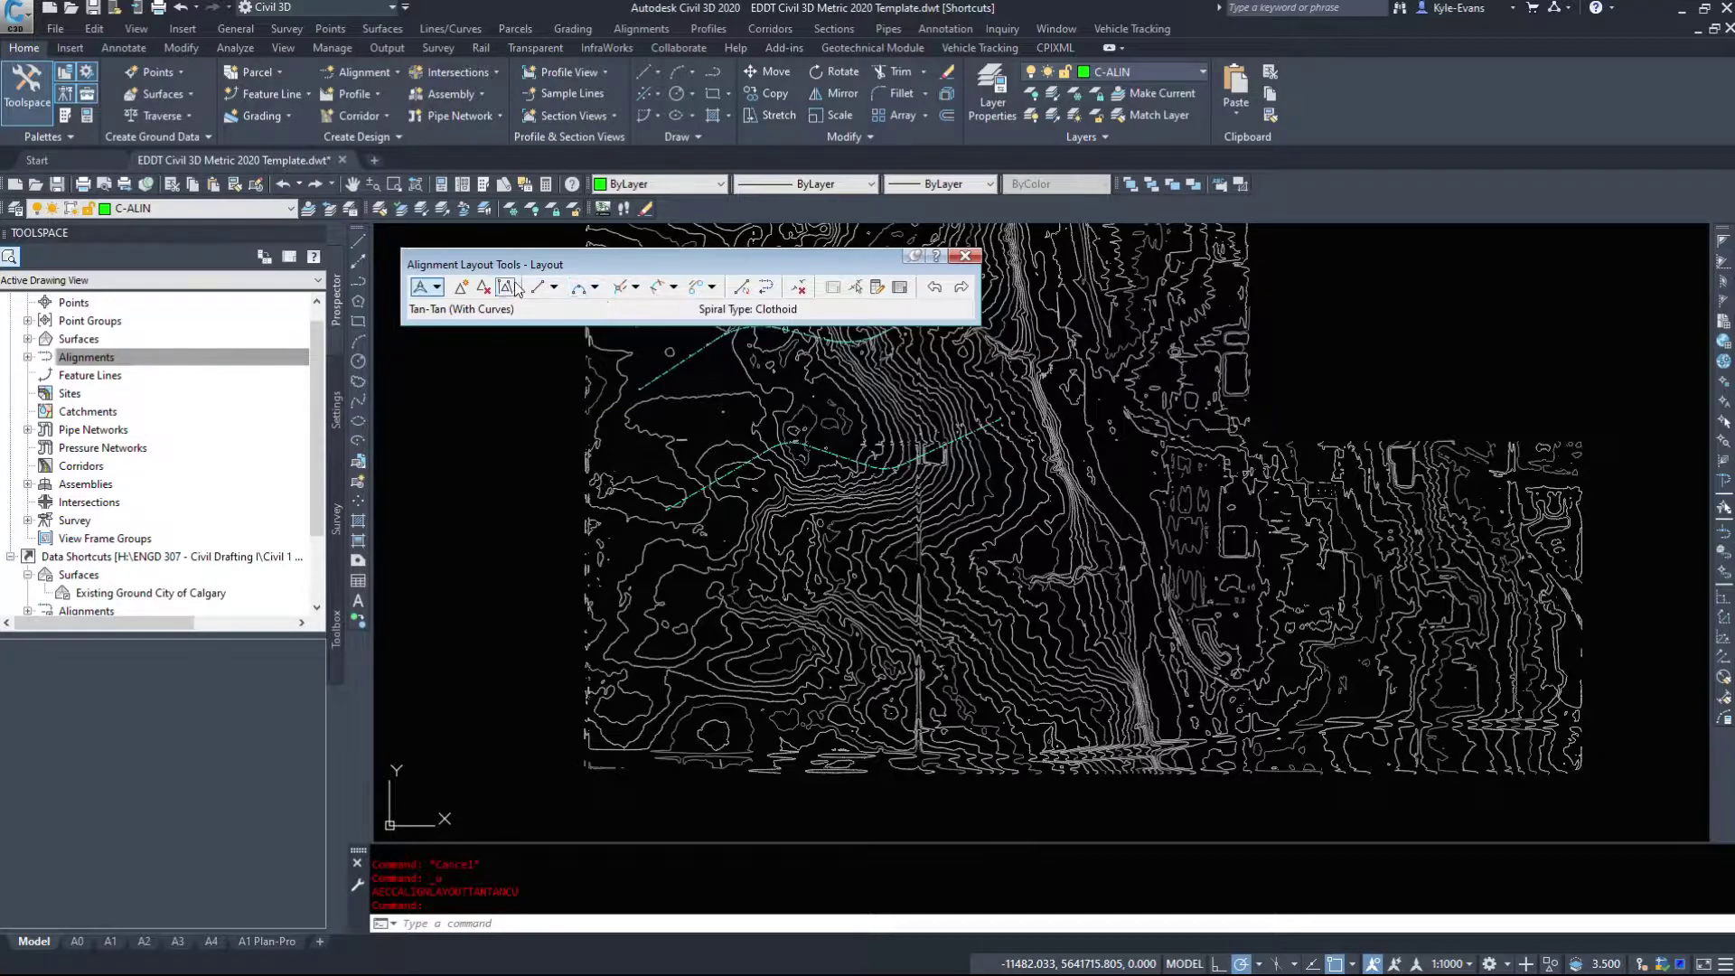
click(555, 287)
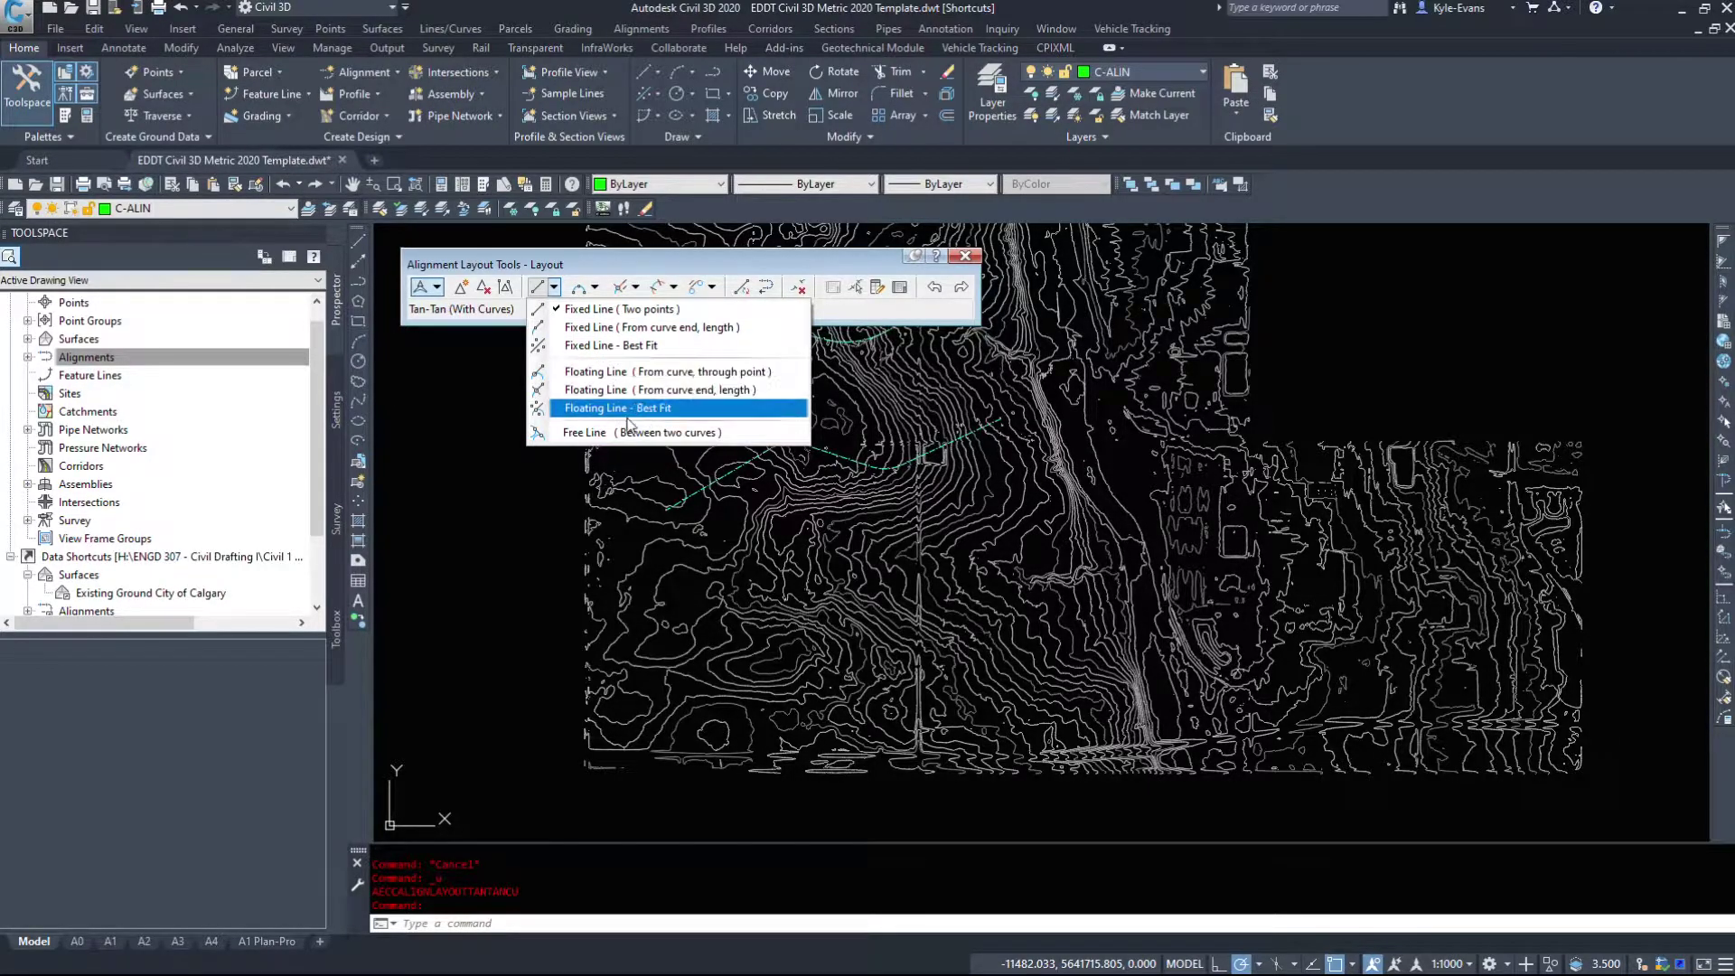
click(595, 289)
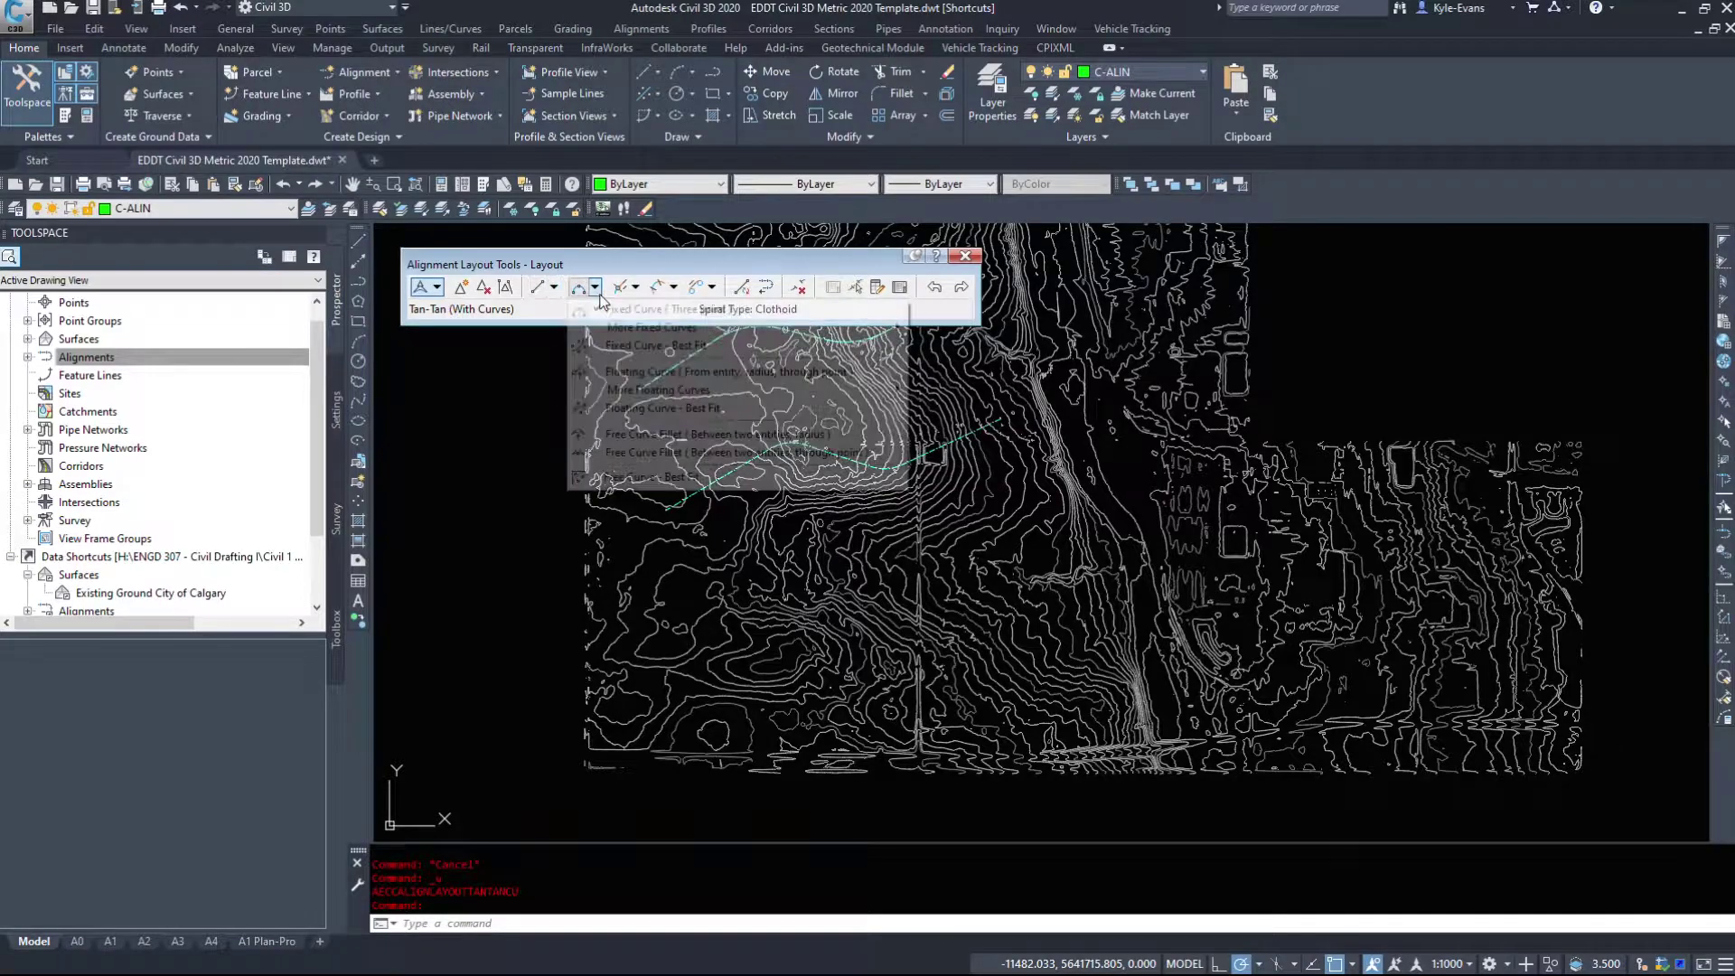
click(595, 288)
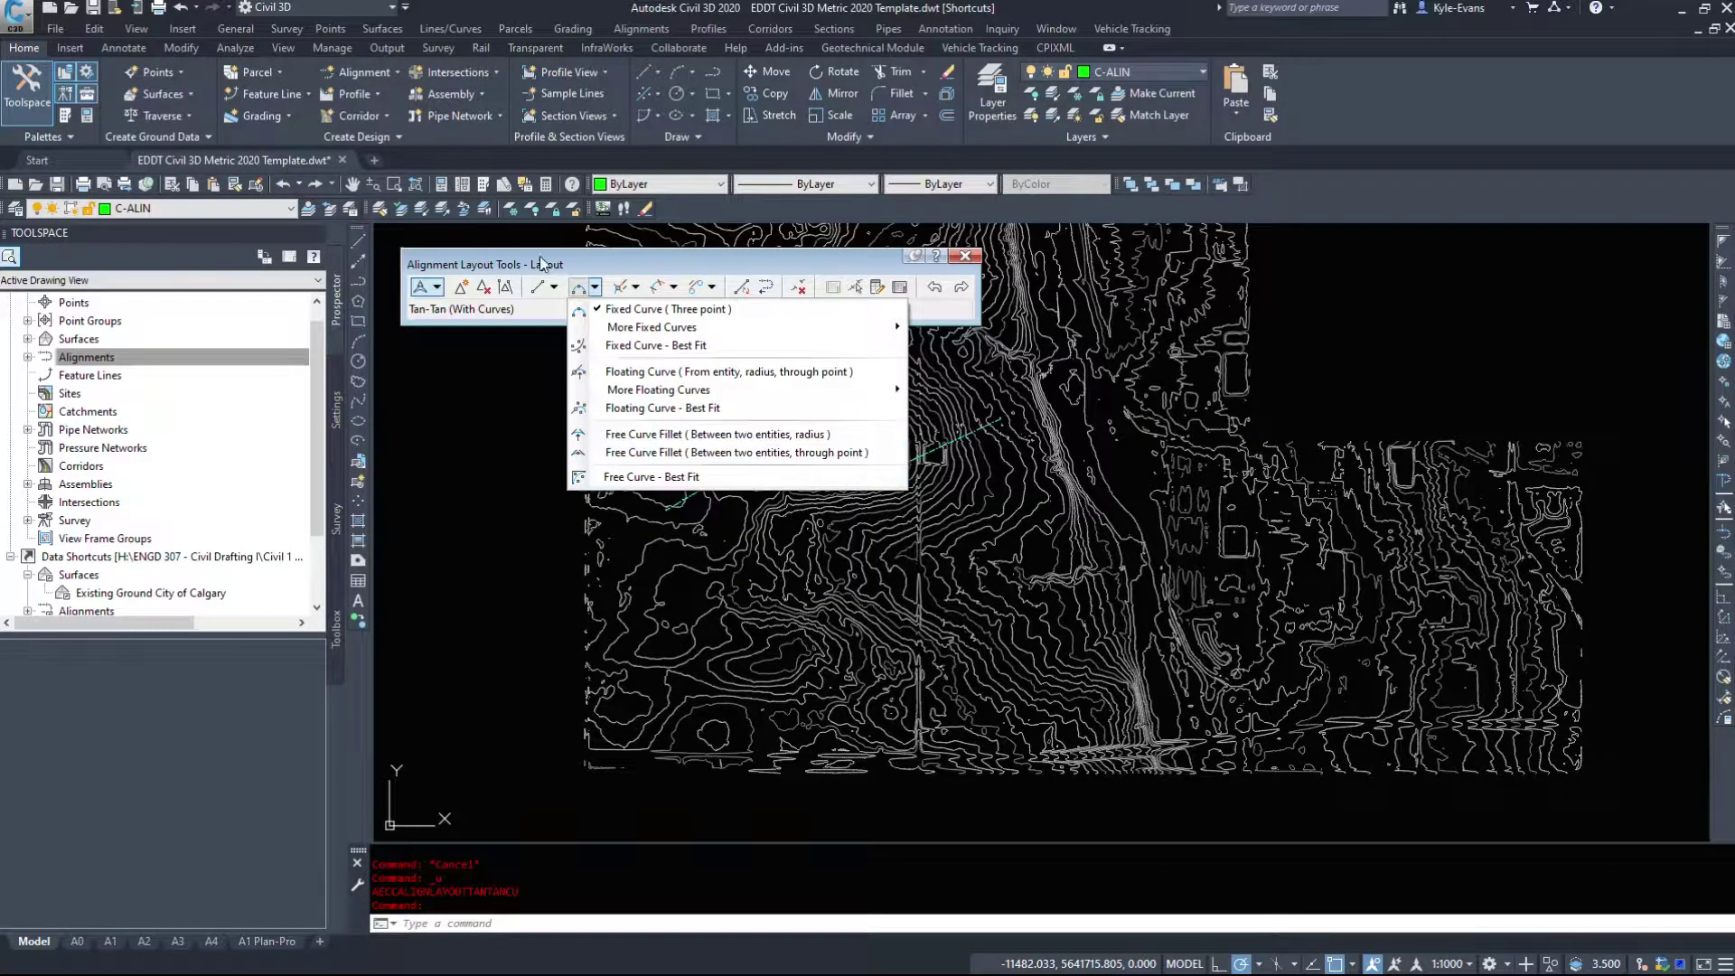
click(623, 287)
click(635, 287)
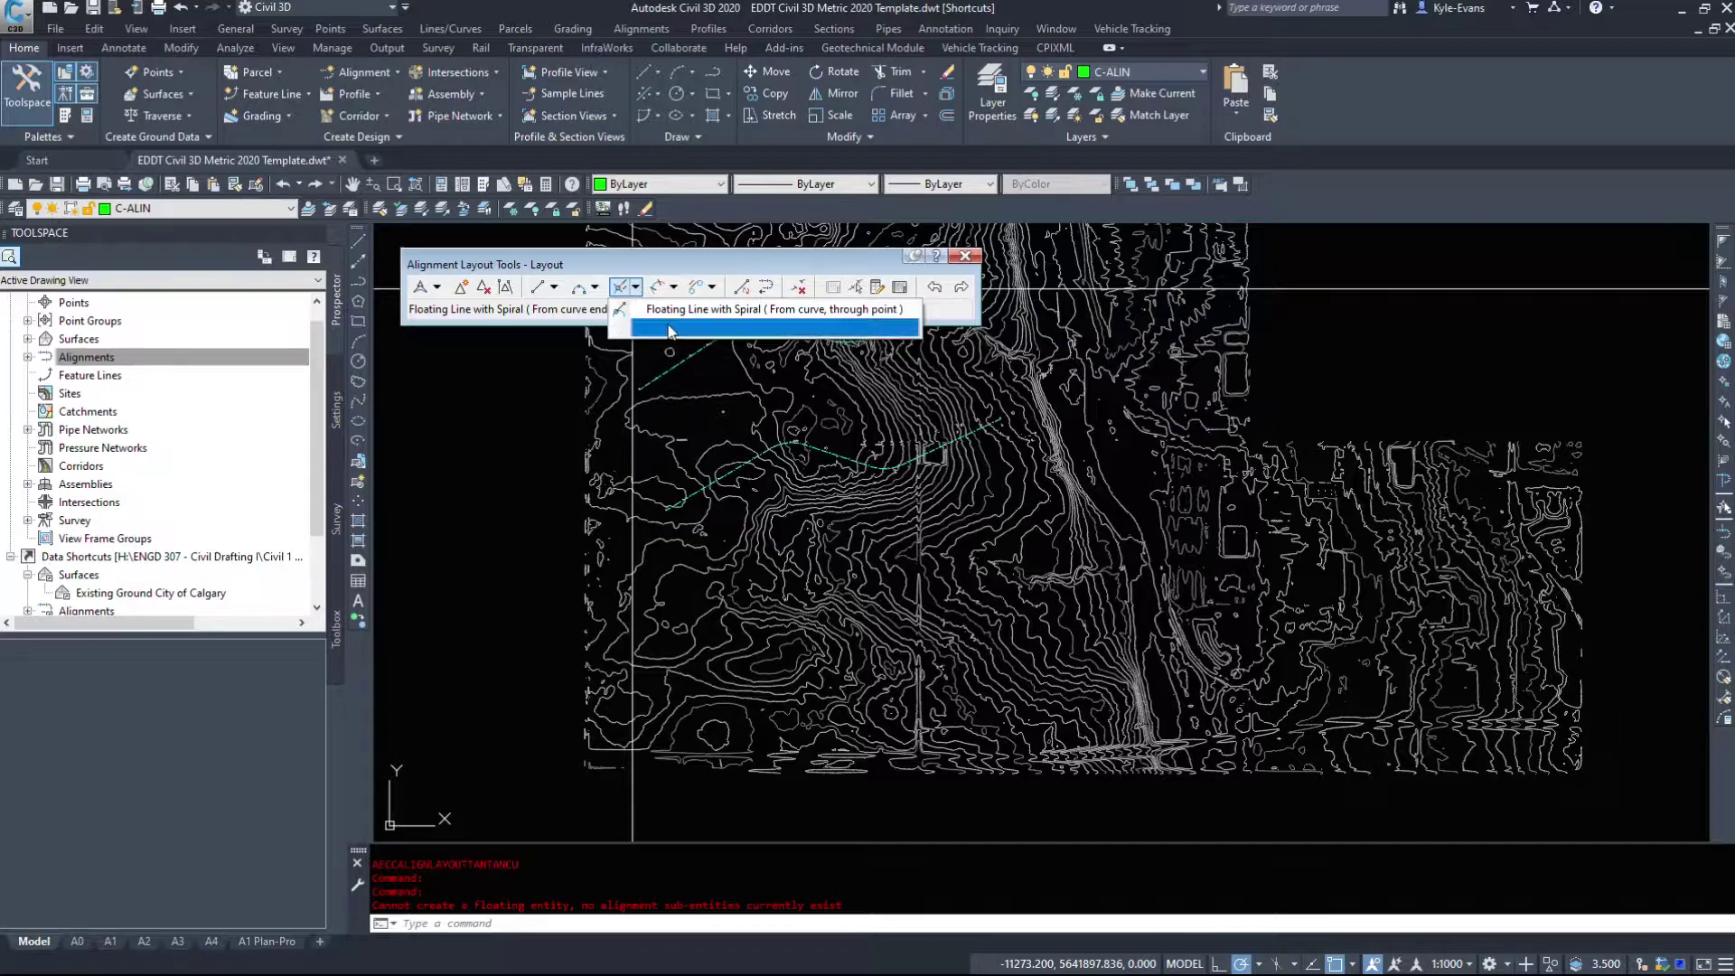
click(632, 289)
Lay out a Fixed Line (Two points) rising gently eastward across the southwestern contours
click(552, 287)
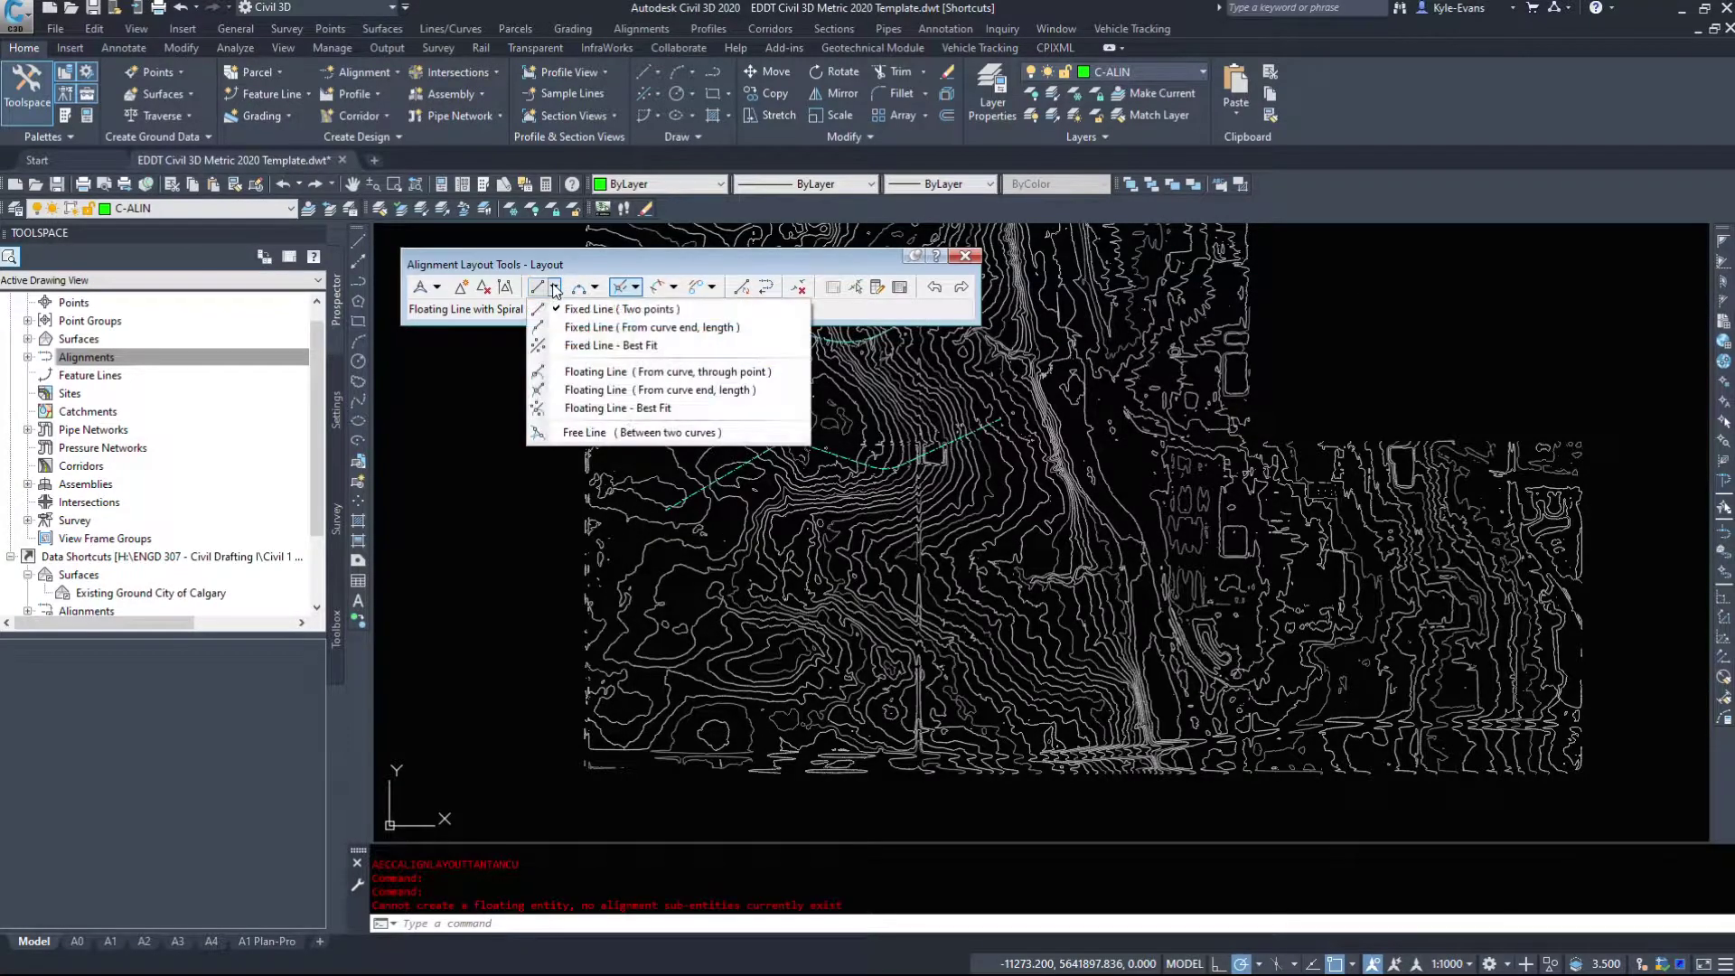
click(600, 311)
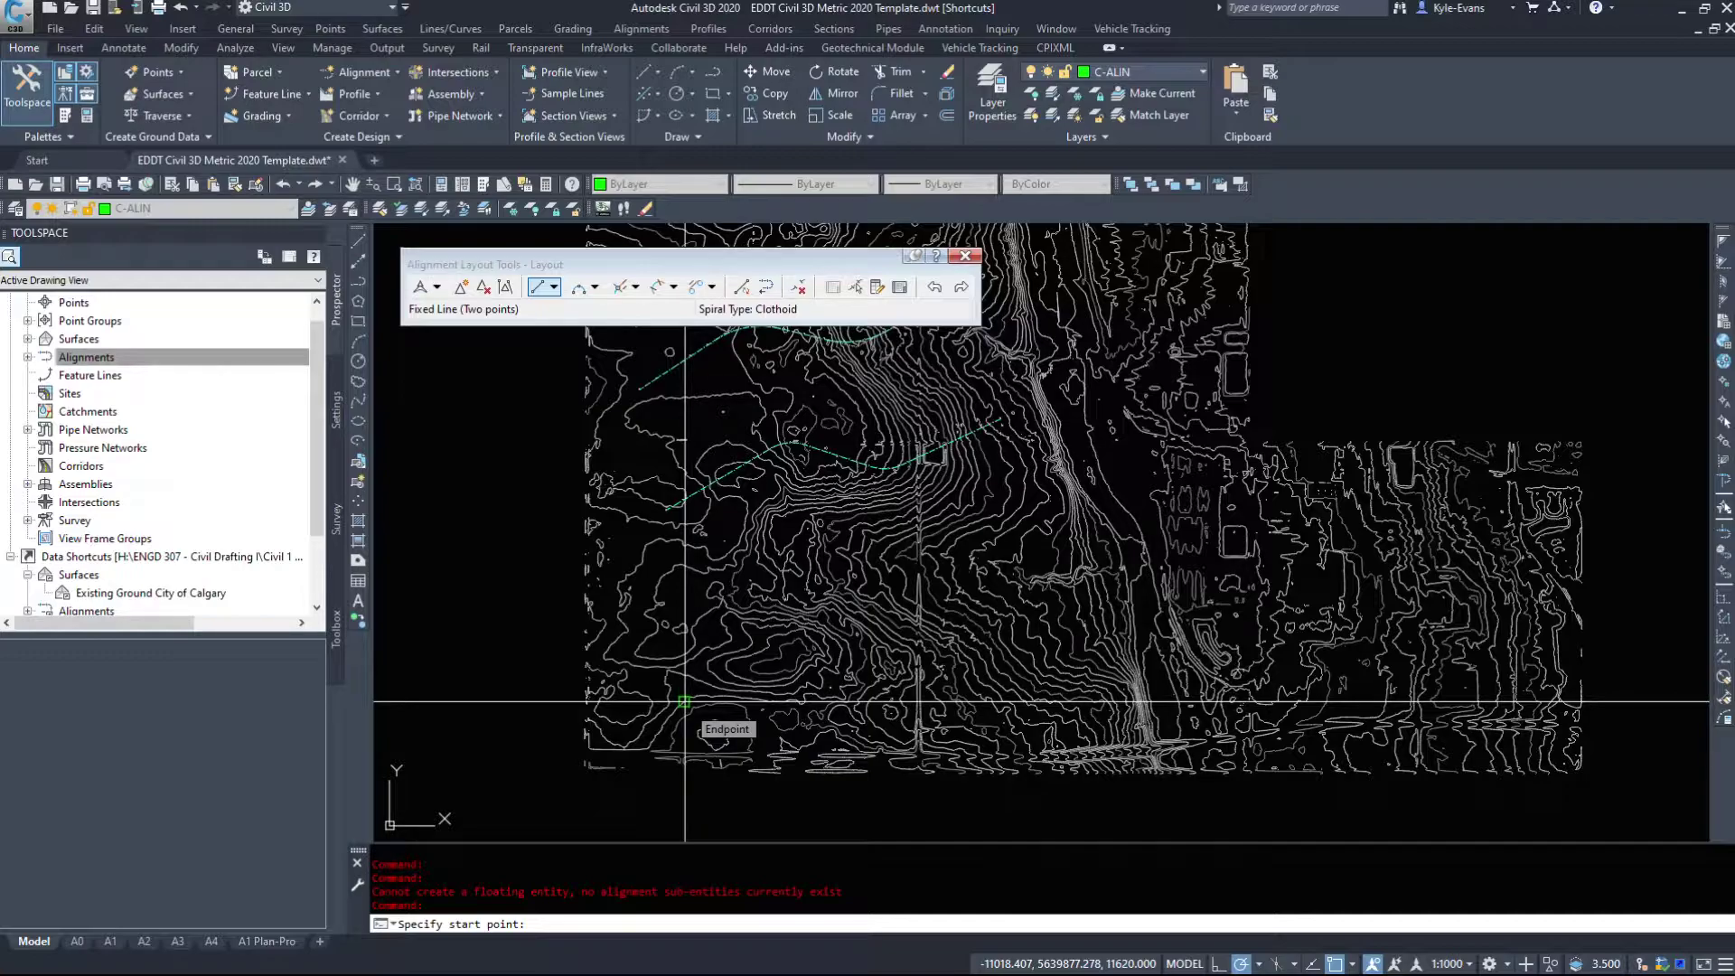
click(683, 701)
scroll(659, 691, up, 3)
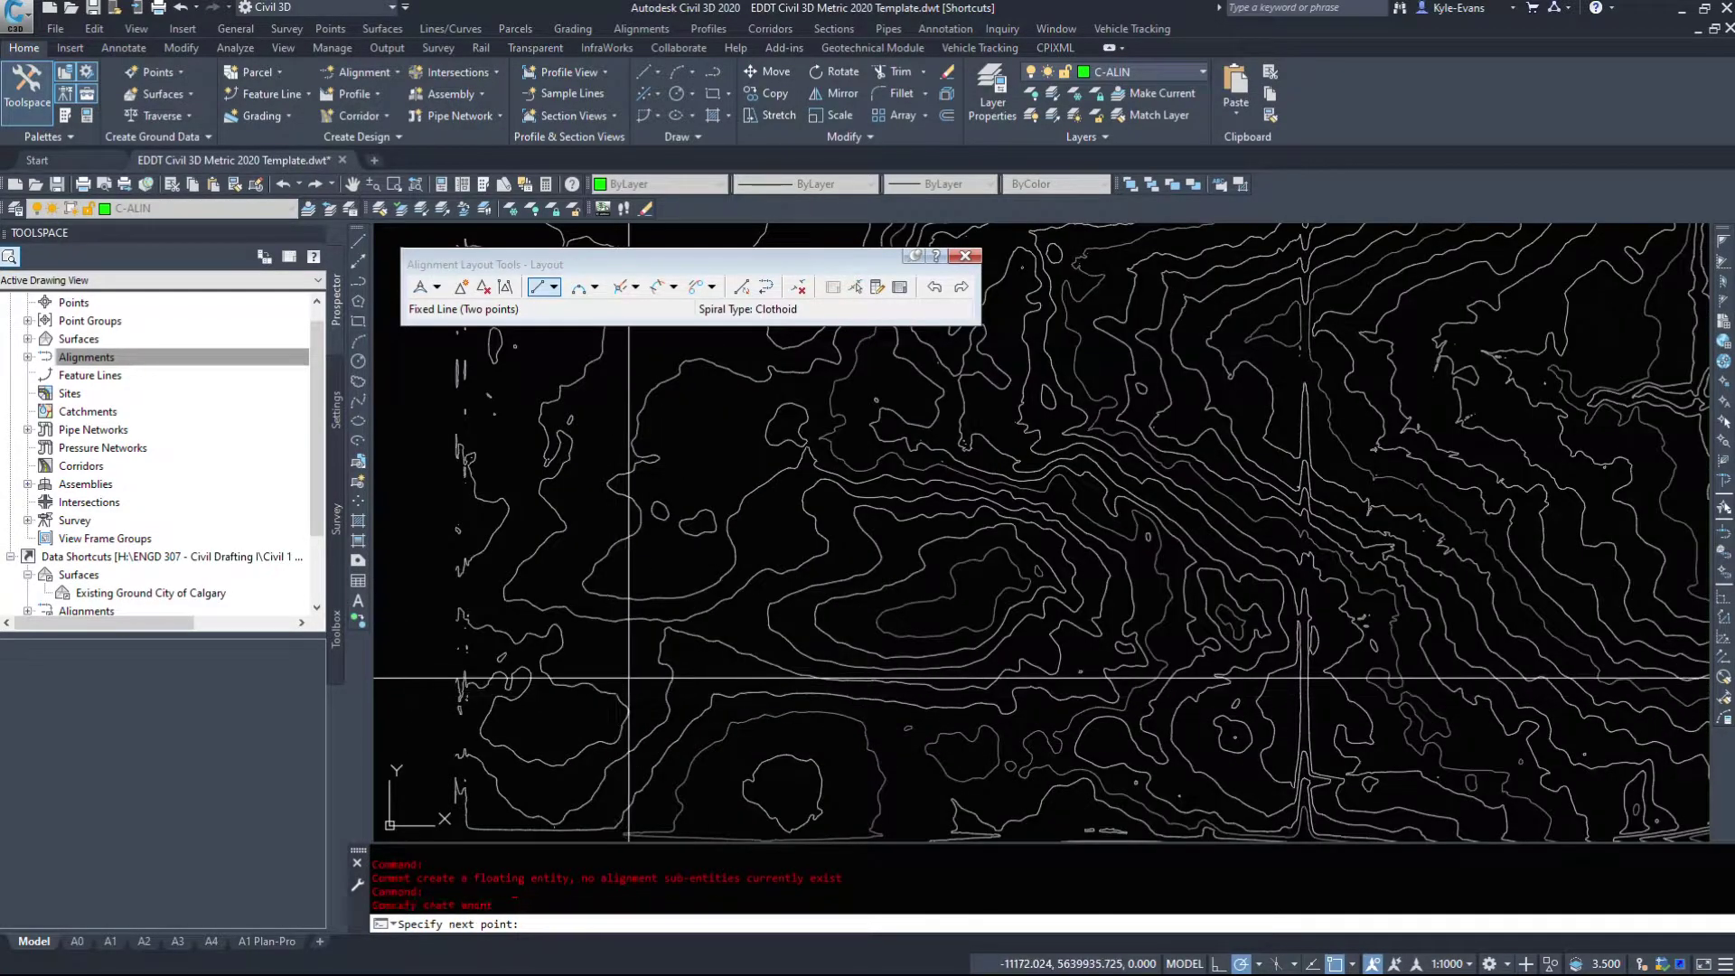
click(994, 580)
key(Return)
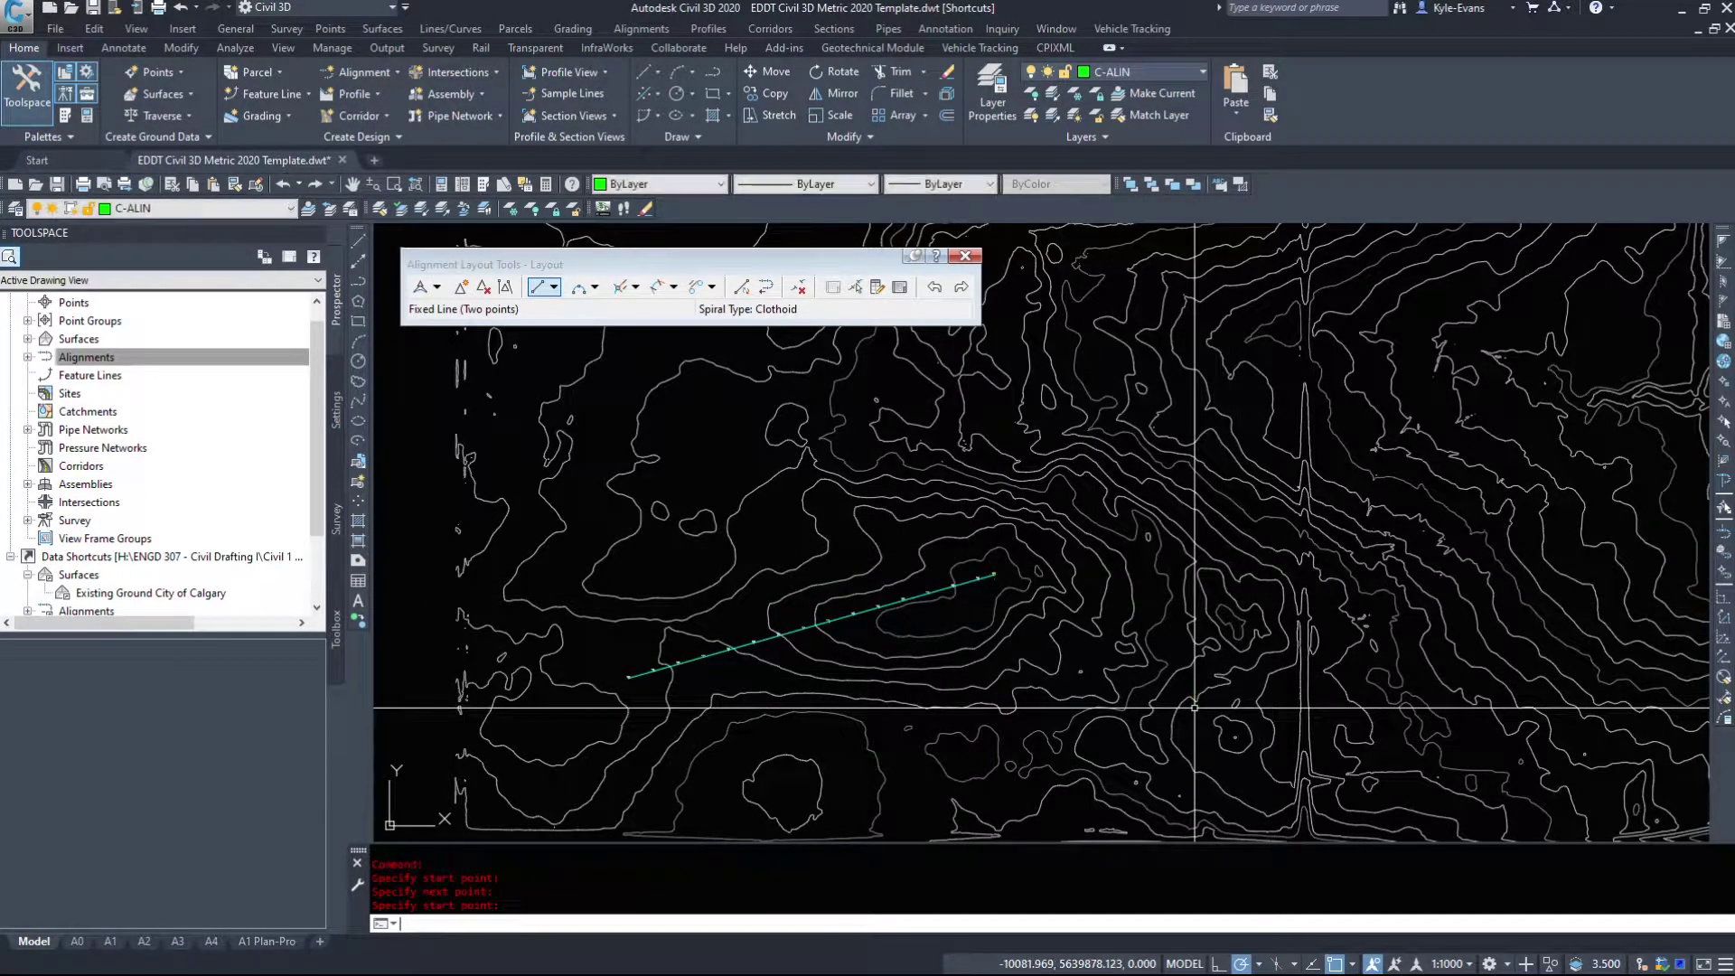
Examine the station labels along the new fixed line and at the end of the existing alignment above it
scroll(620, 620, up, 8)
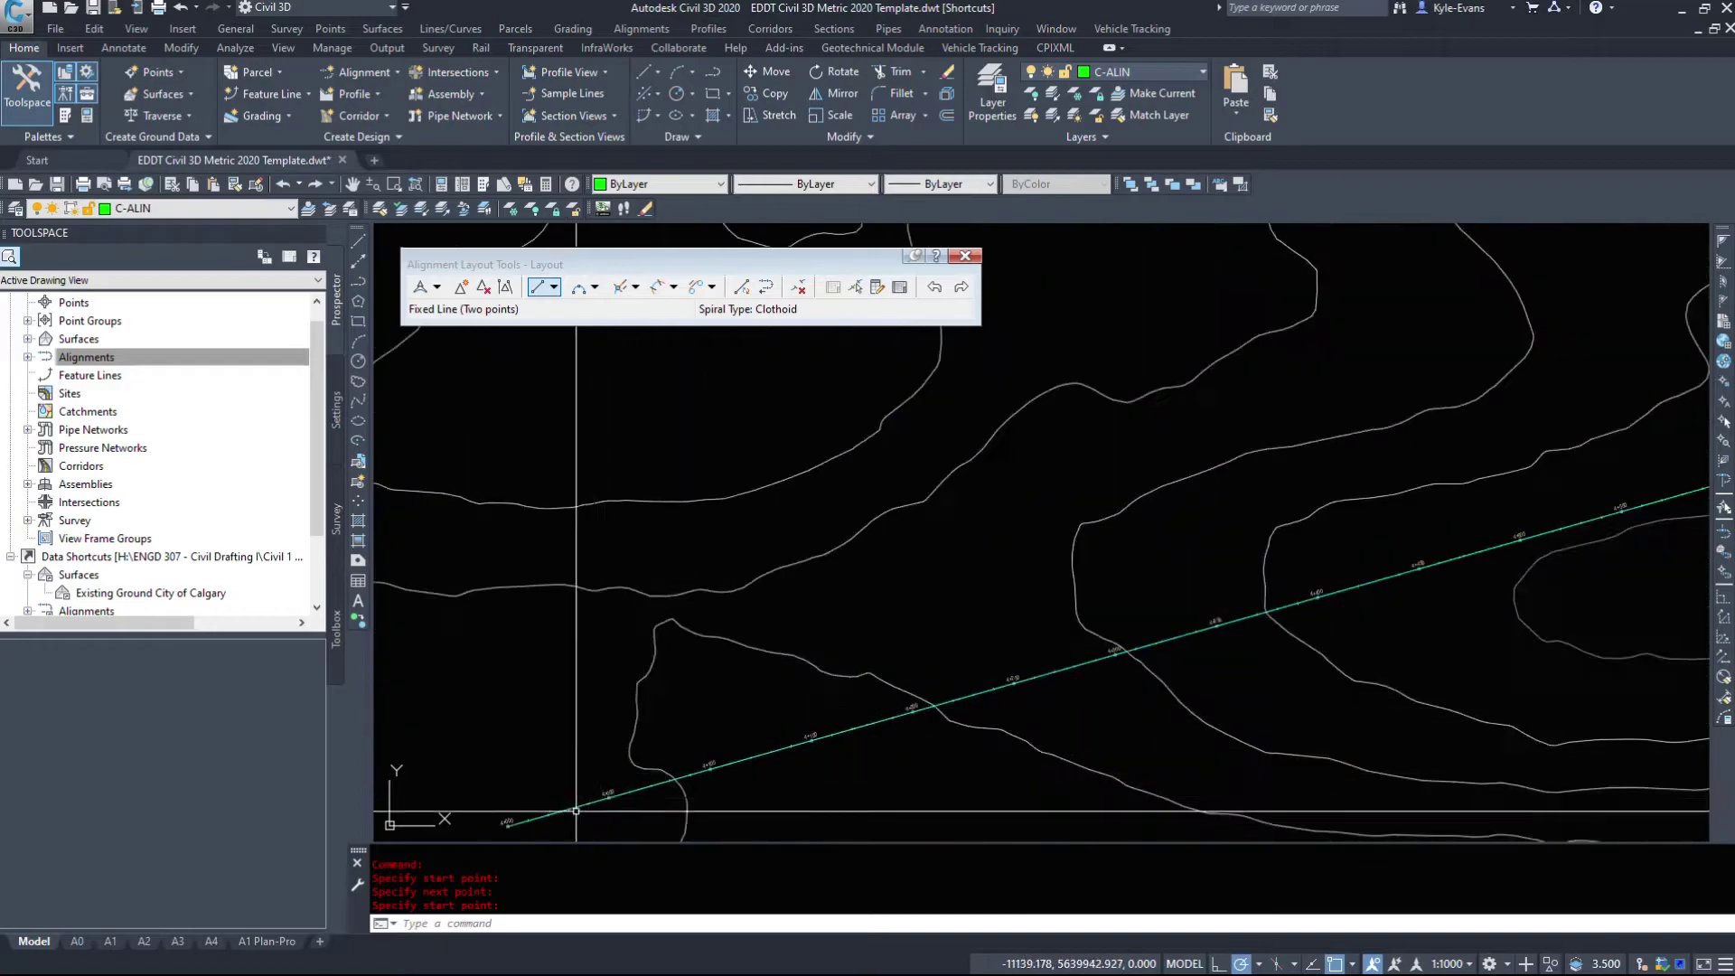
scroll(726, 527, down, 3)
scroll(1162, 755, up, 3)
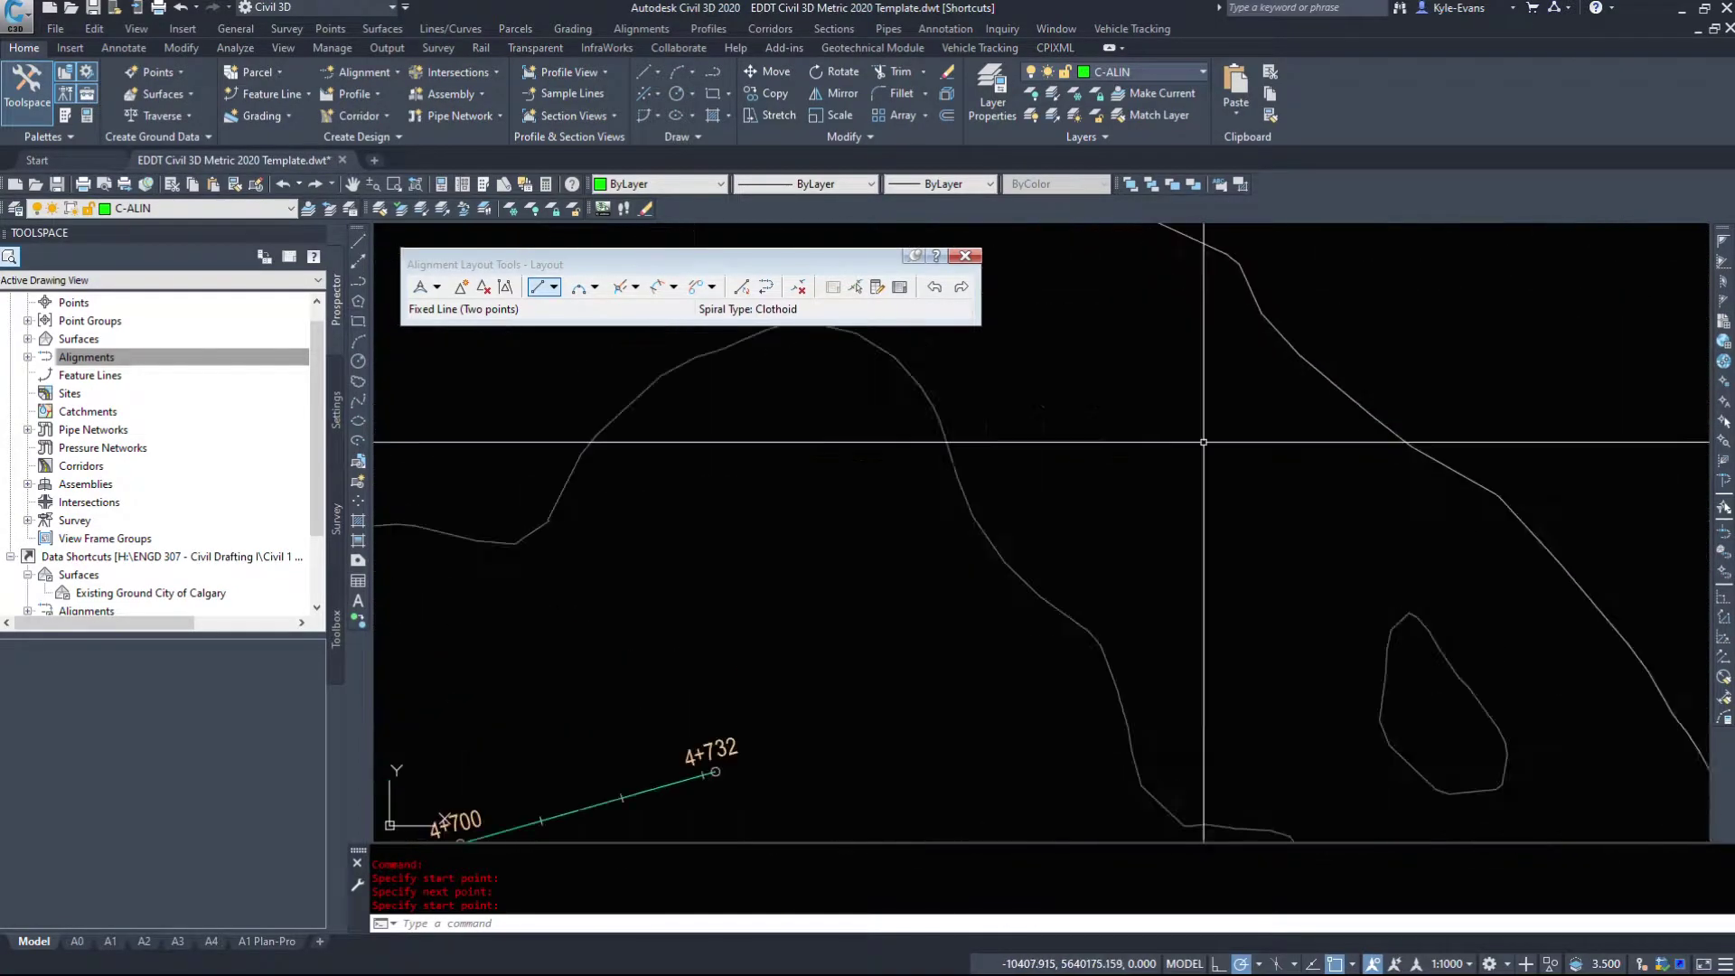
scroll(715, 782, down, 8)
scroll(715, 782, up, 10)
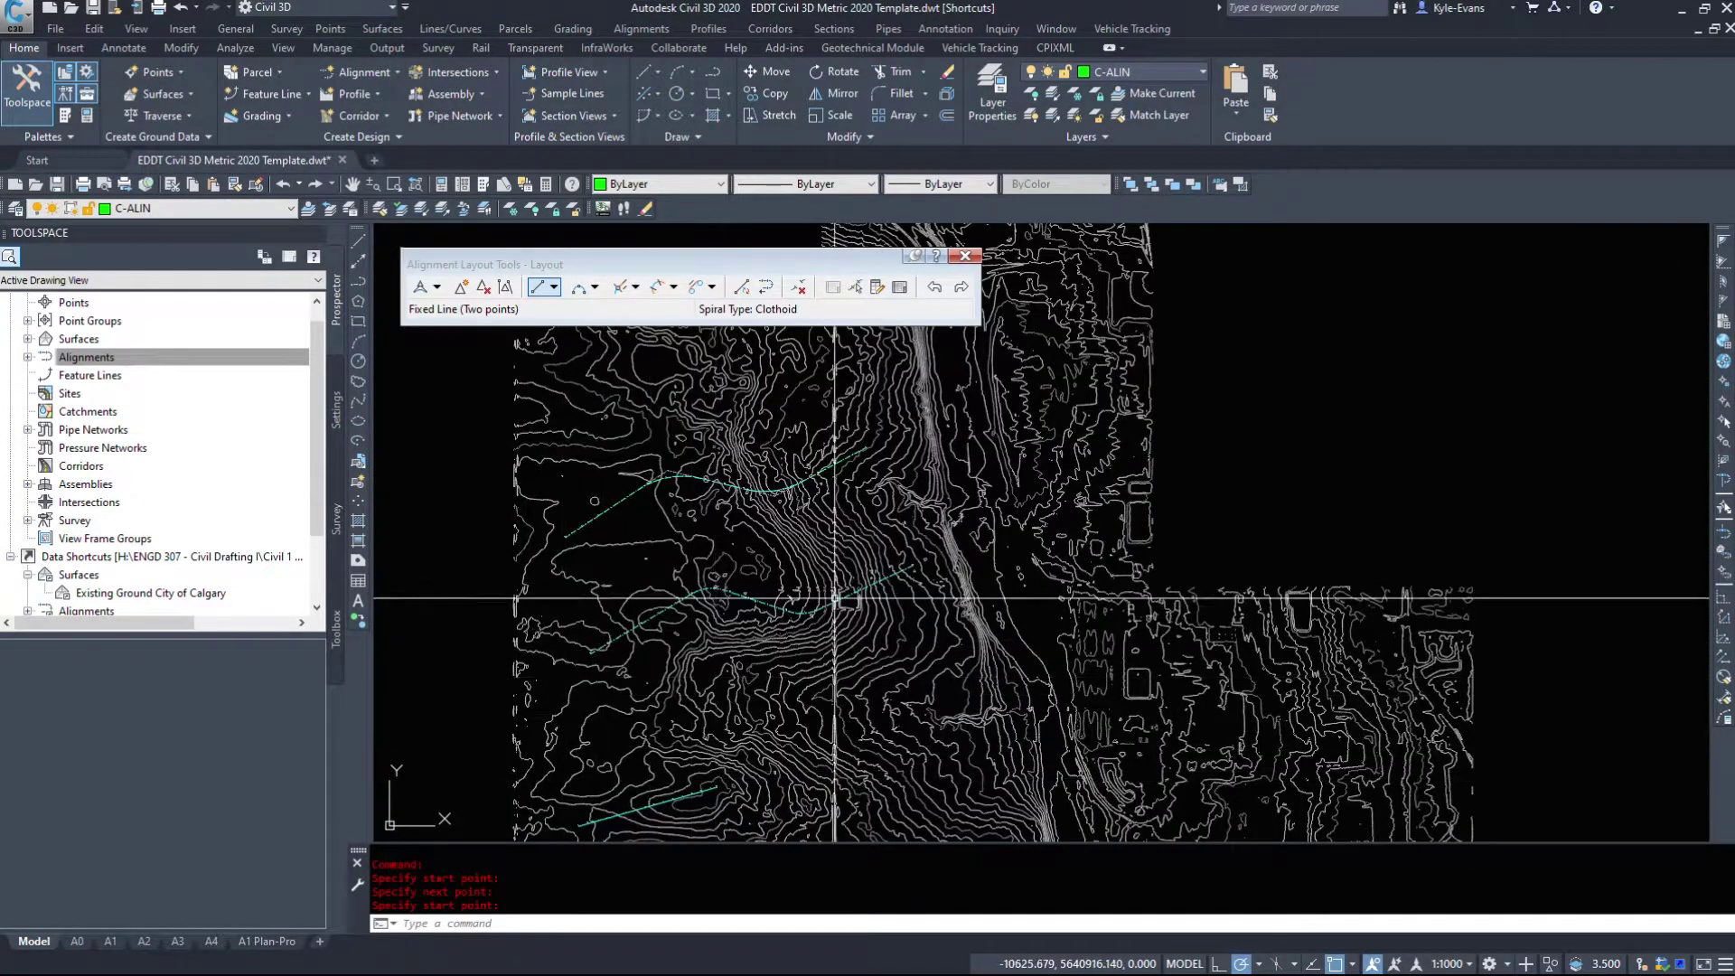
scroll(608, 476, up, 5)
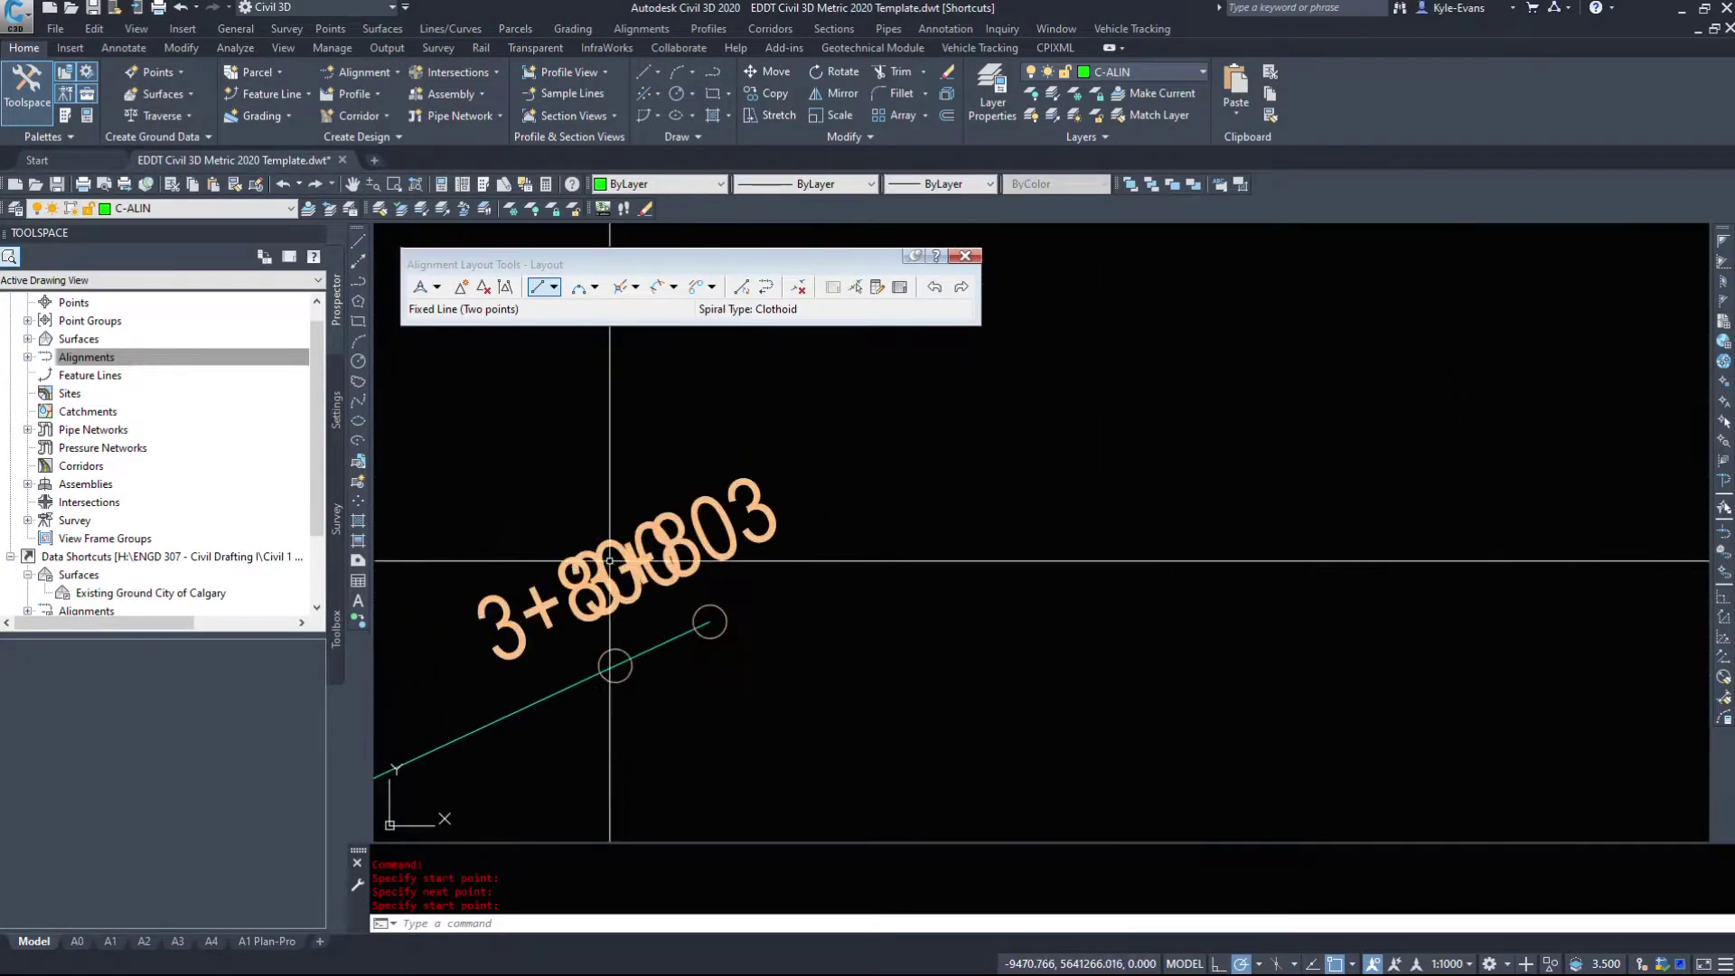
scroll(617, 658, down, 10)
scroll(783, 542, up, 10)
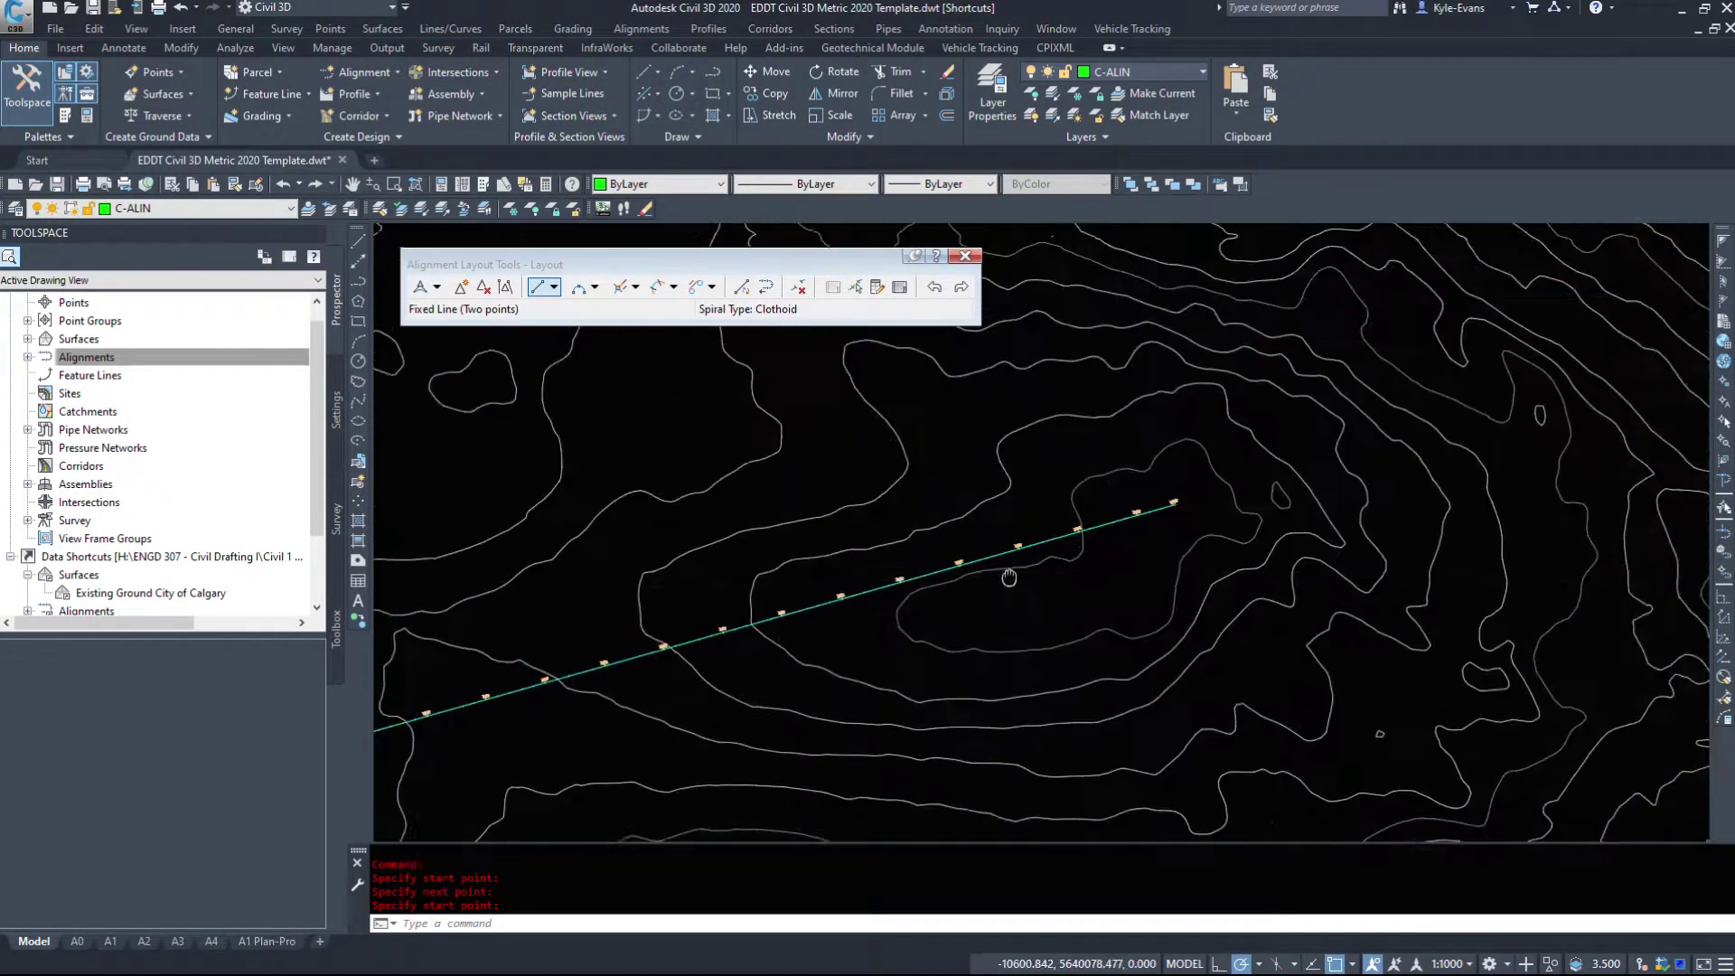
Attach a clockwise Floating Curve (From entity end, radius, length) to the fixed line's east end with radius 450 m and length 150 m
click(595, 287)
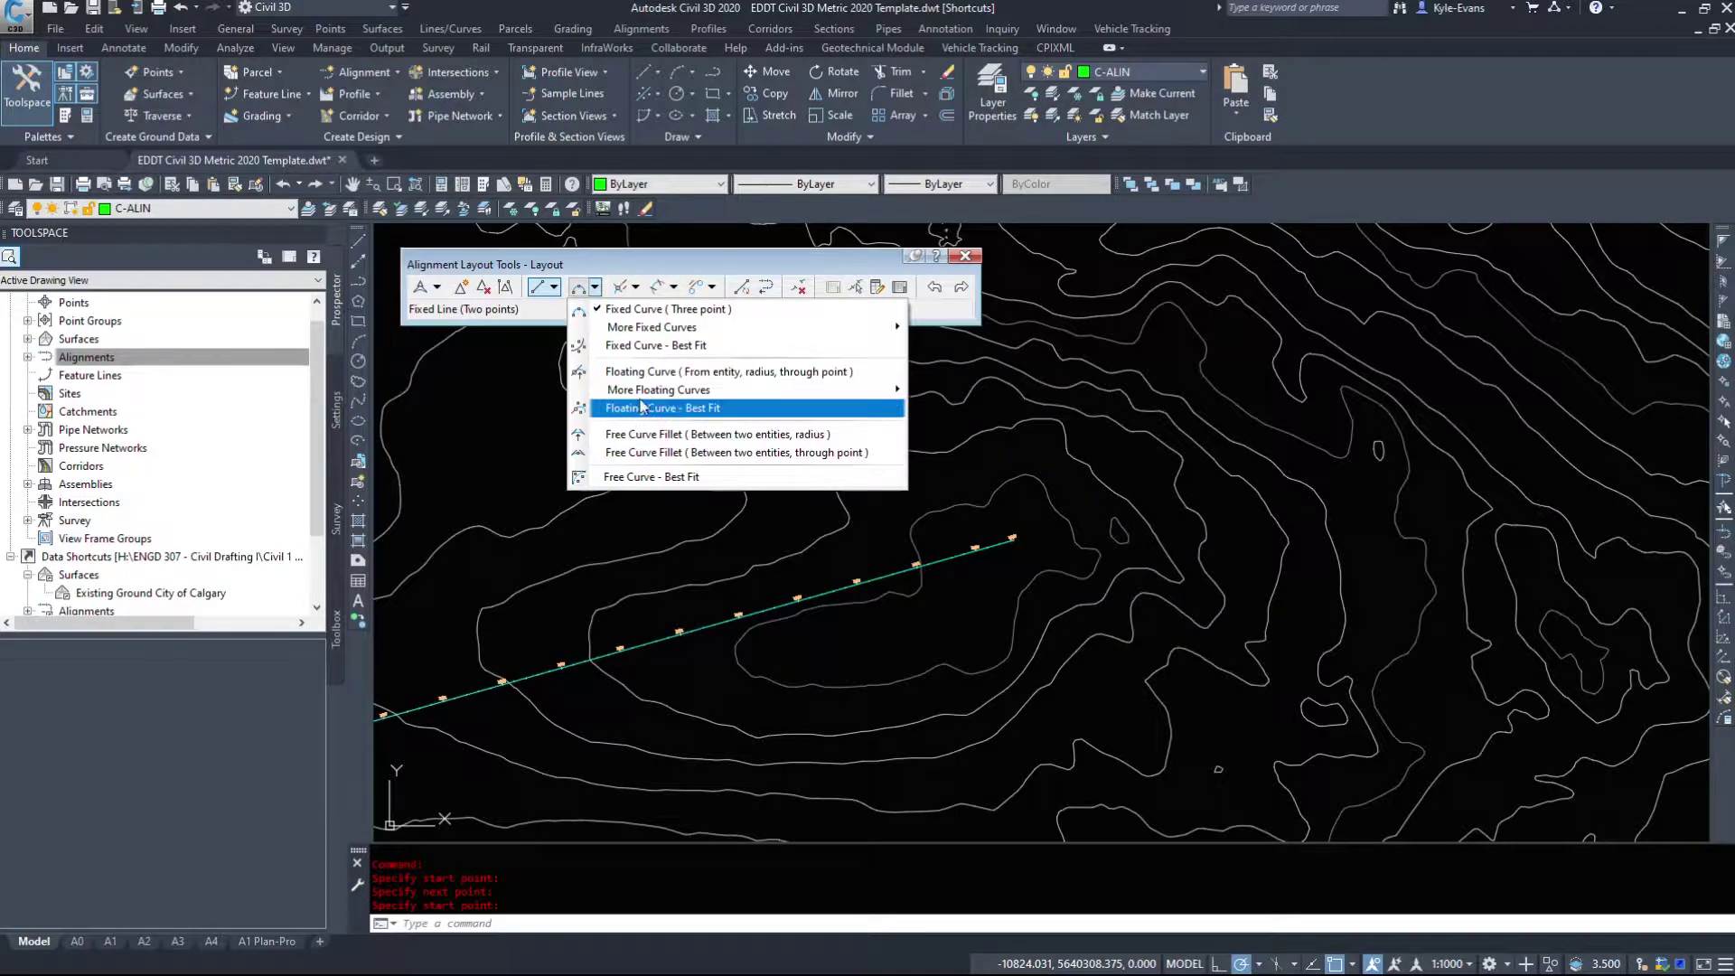
mouse_move(649, 389)
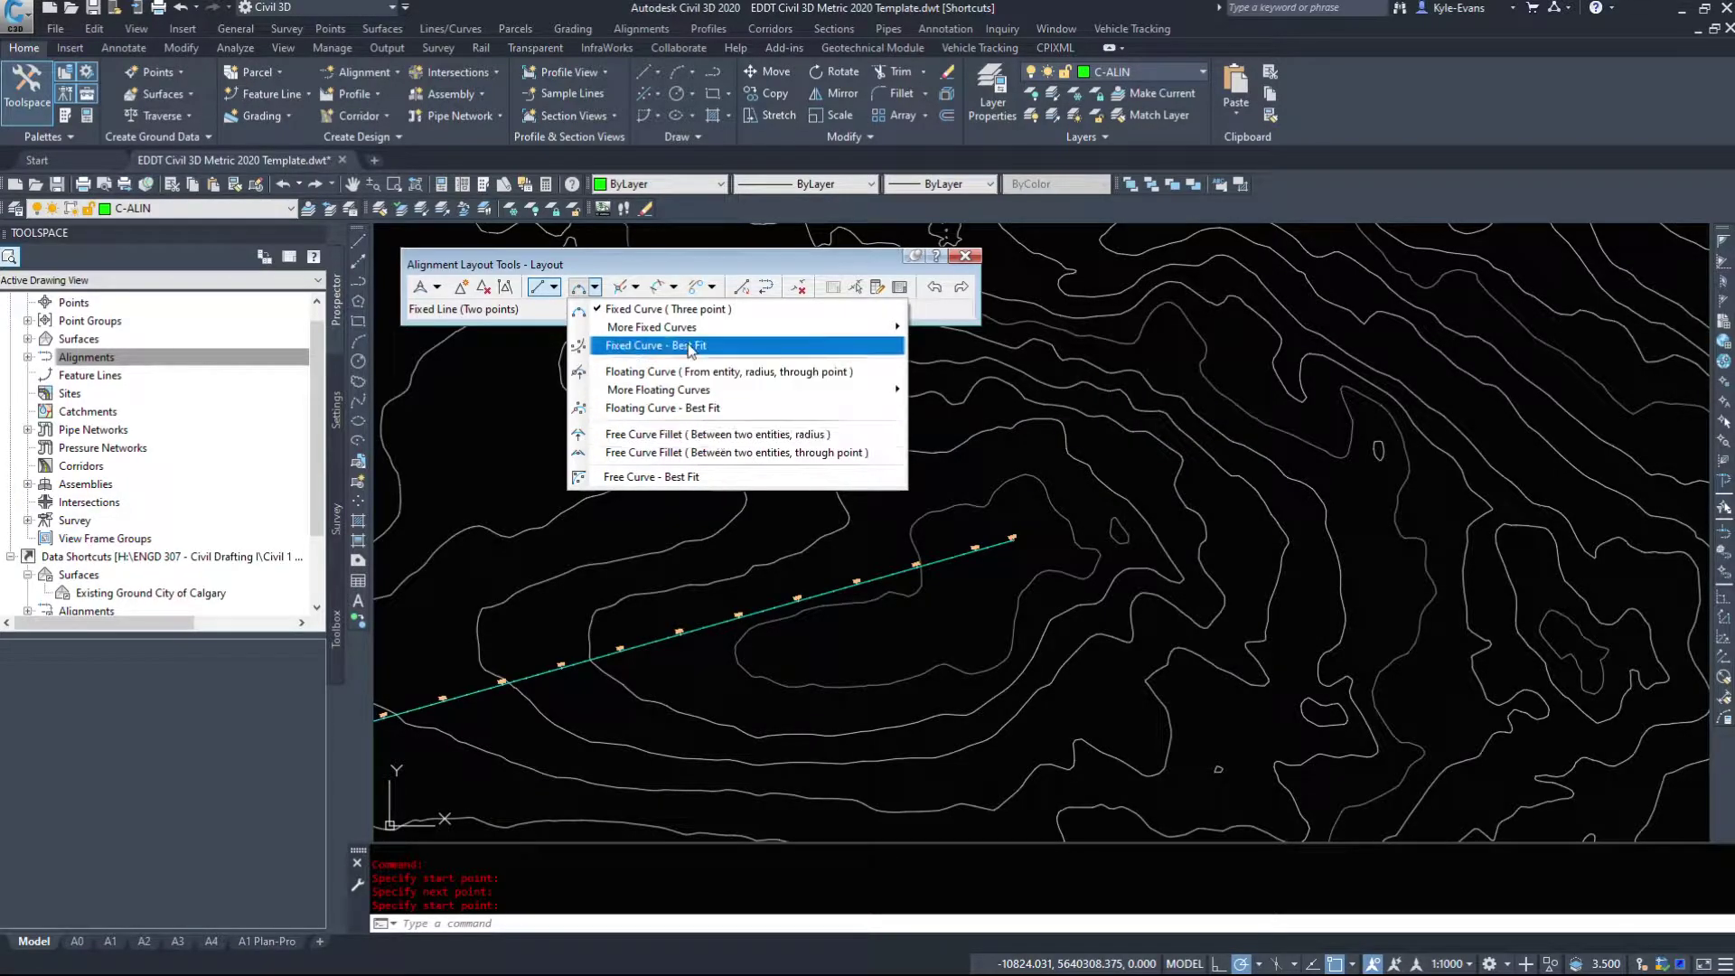
mouse_move(694, 331)
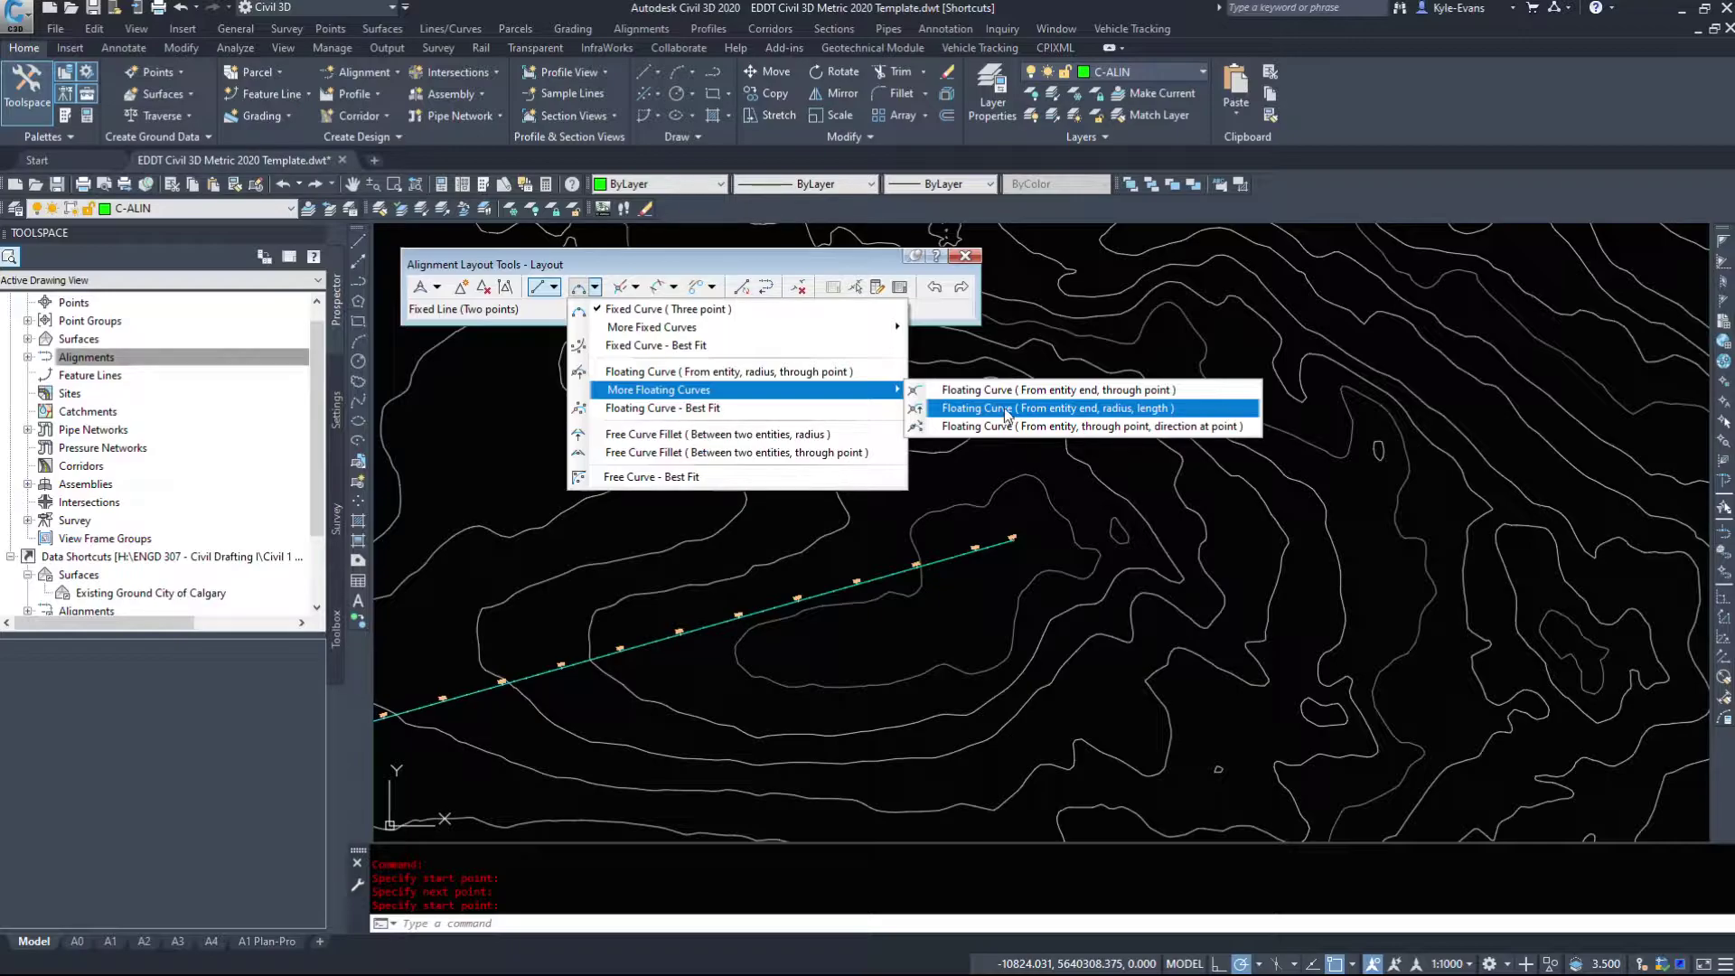
click(1008, 414)
scroll(979, 542, up, 5)
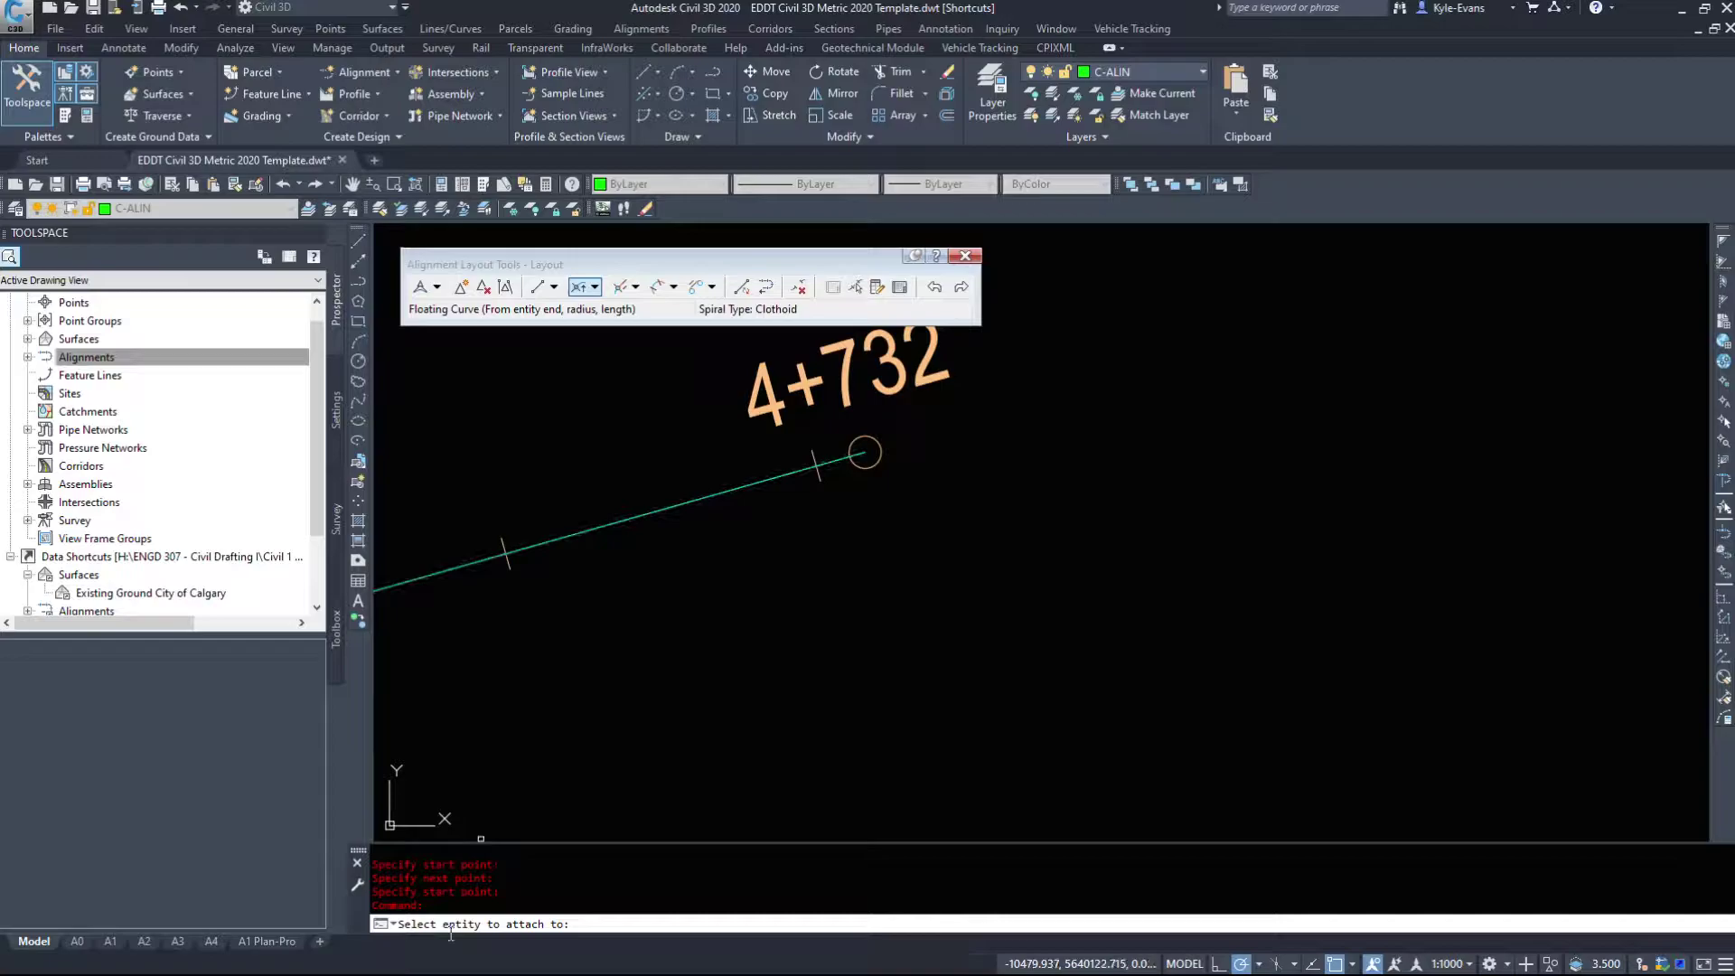
click(859, 448)
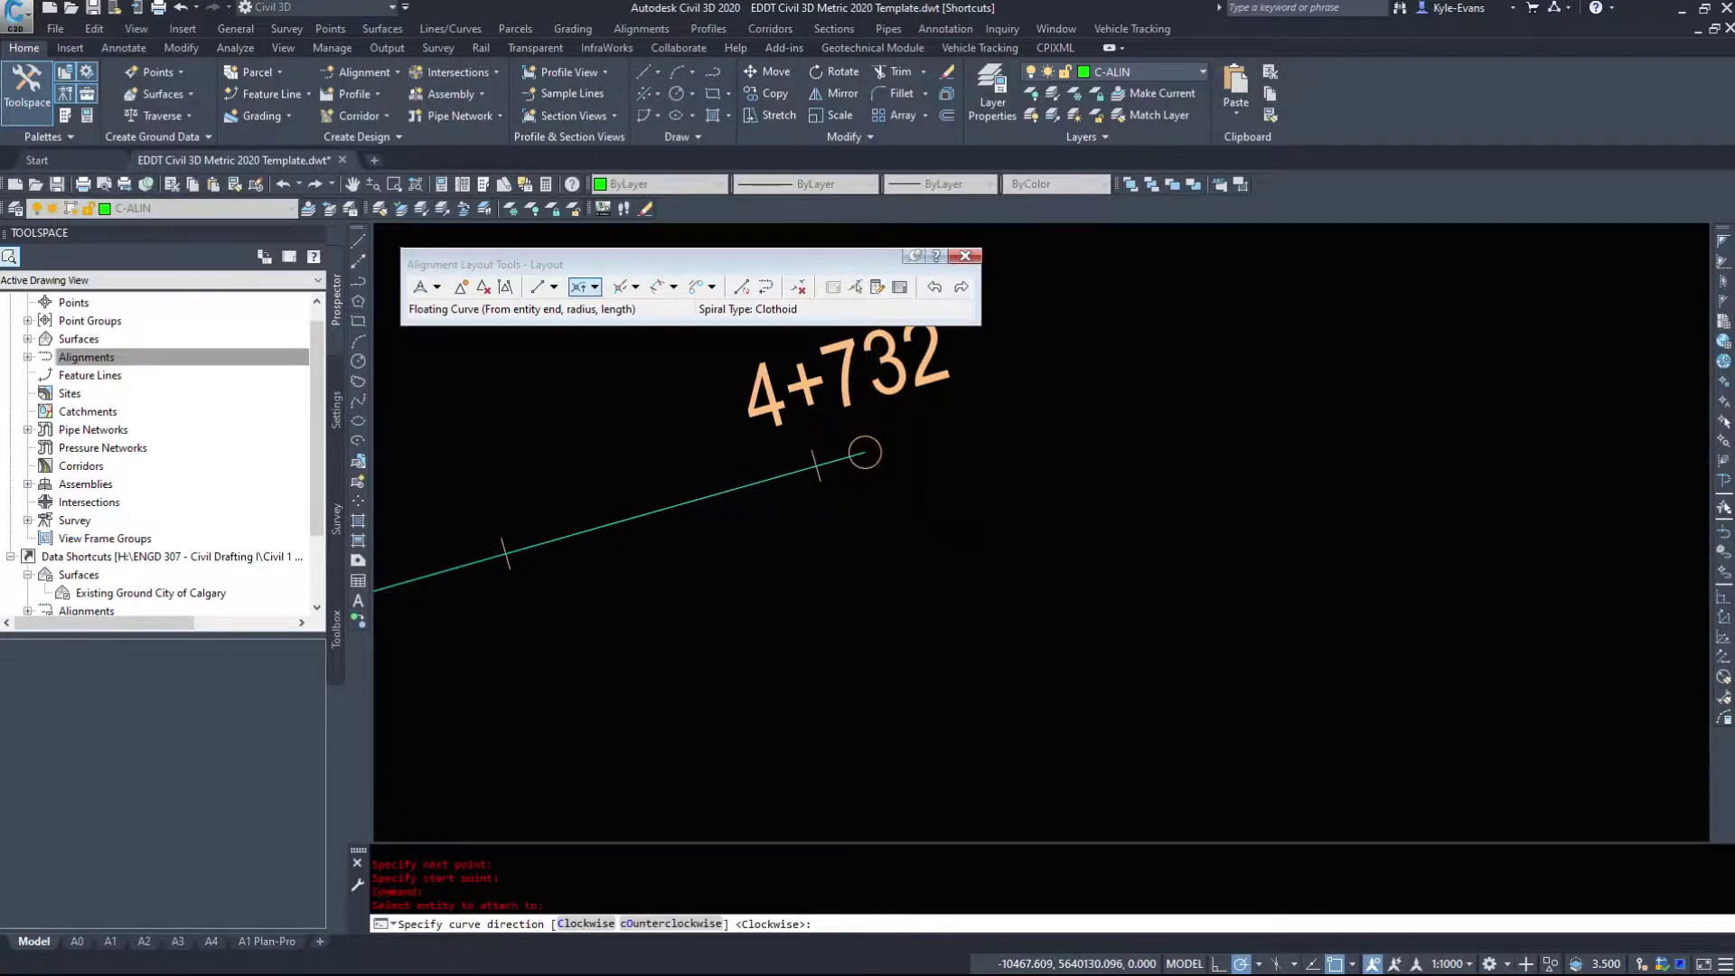
scroll(956, 460, down, 4)
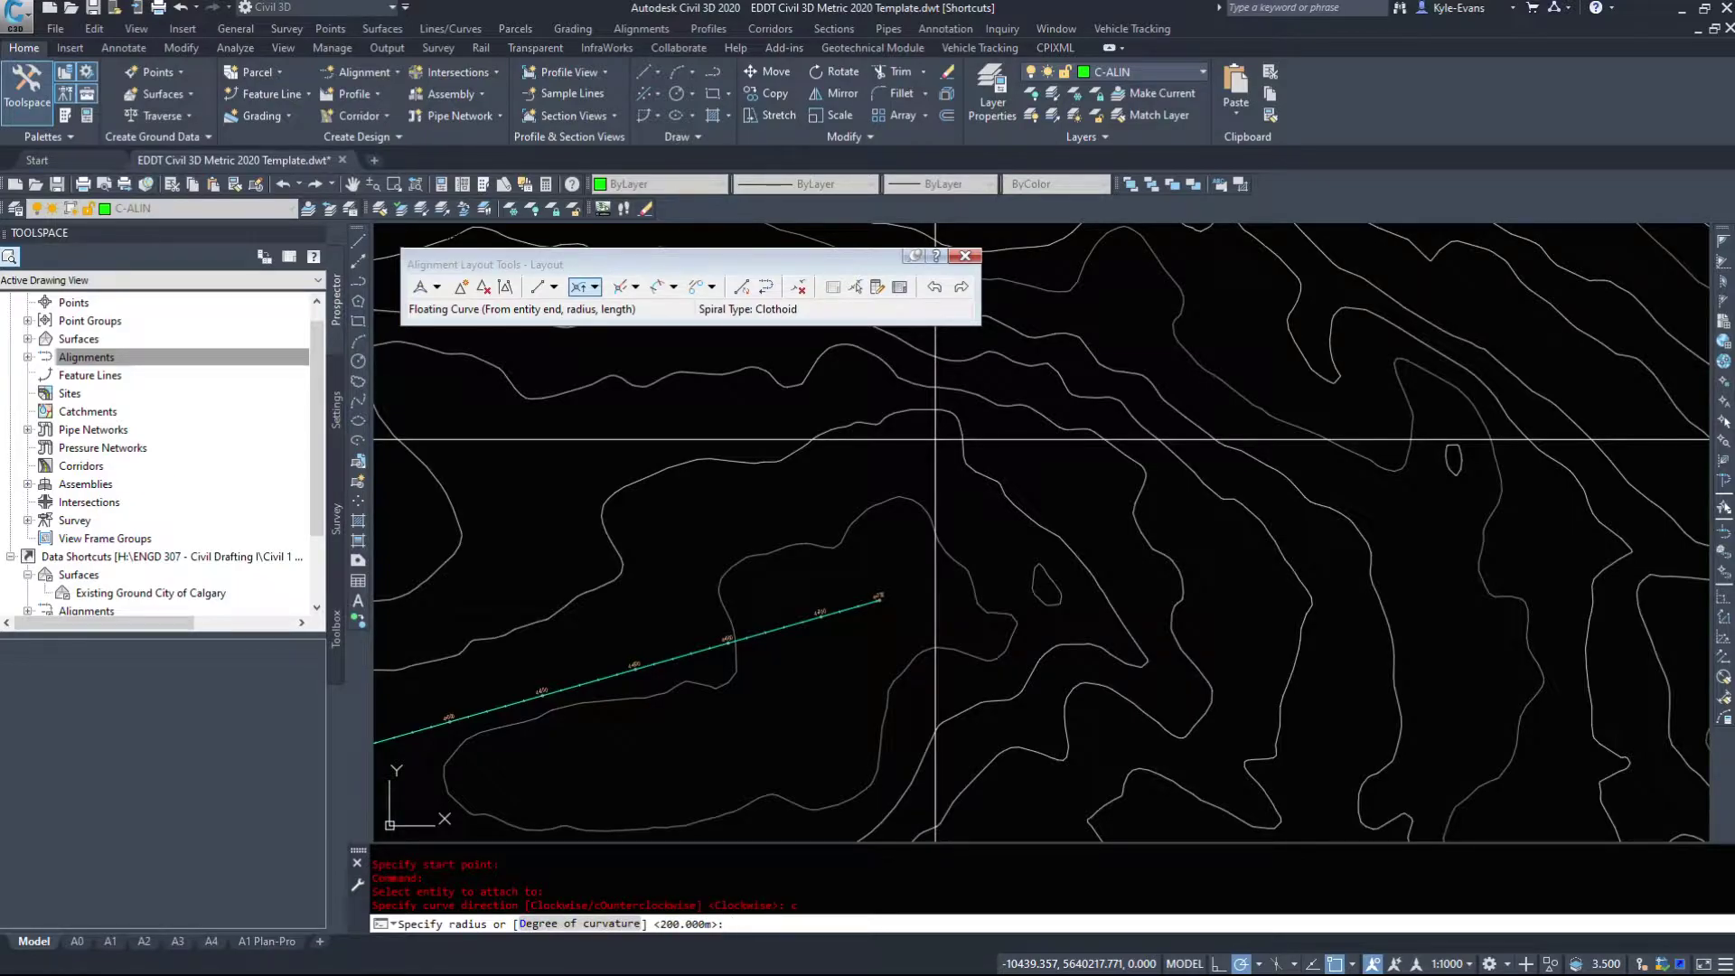
key(Return)
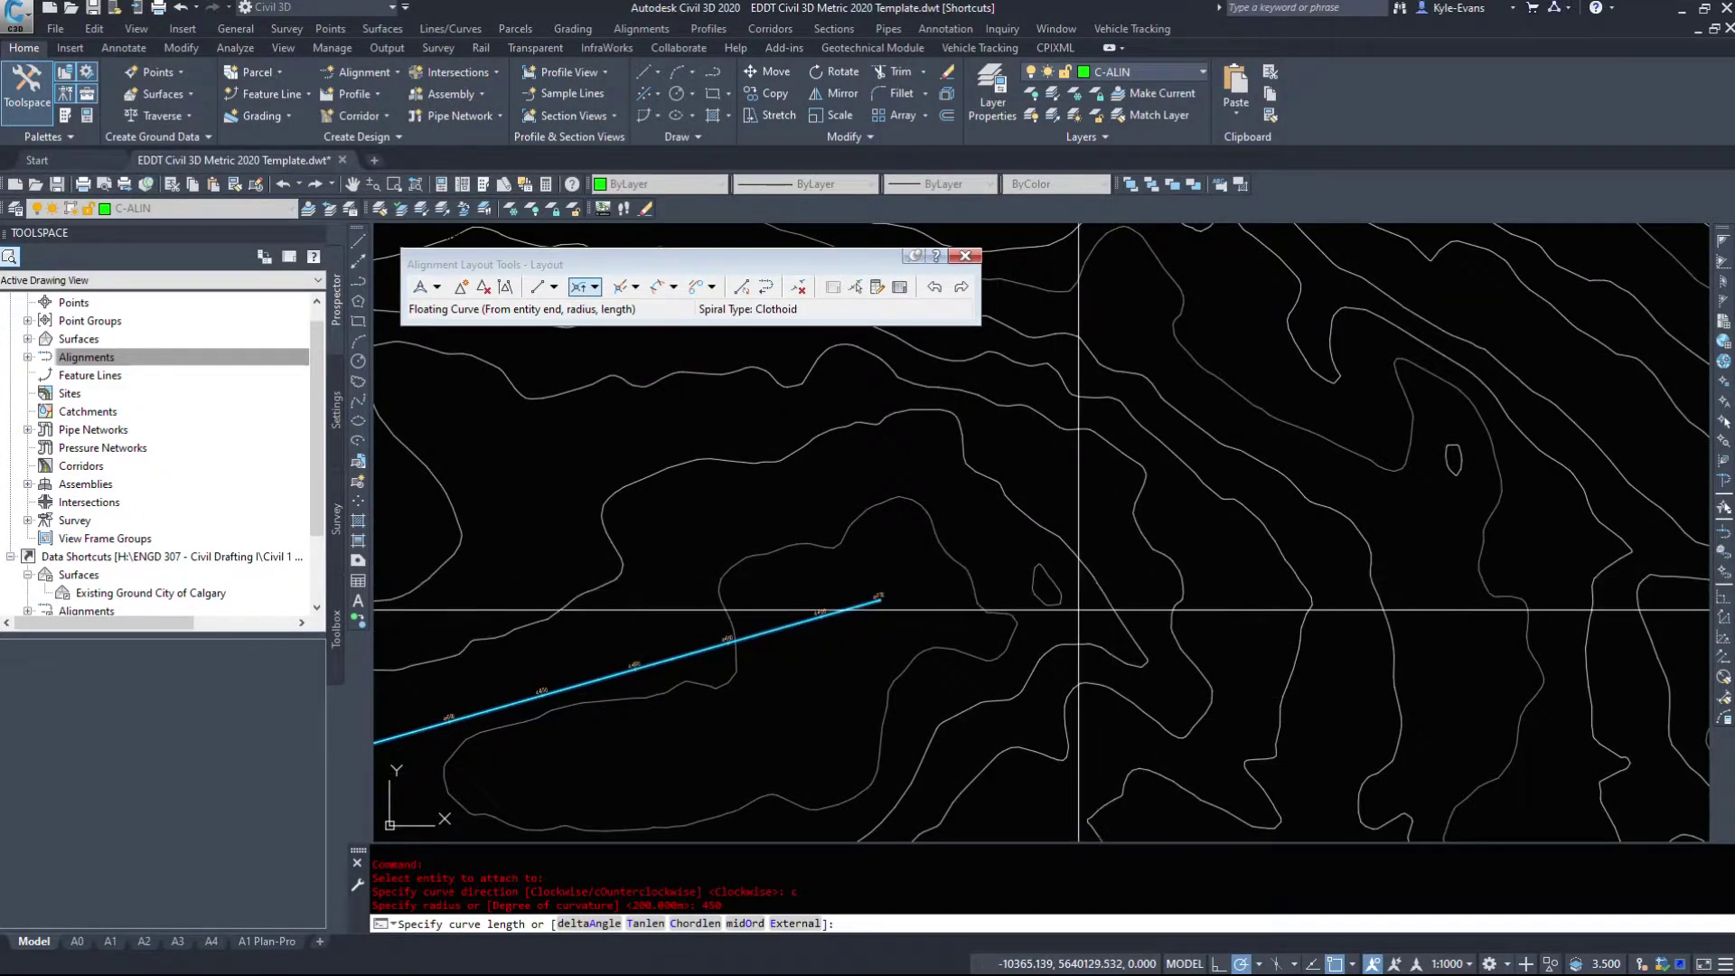
text(150)
key(Return)
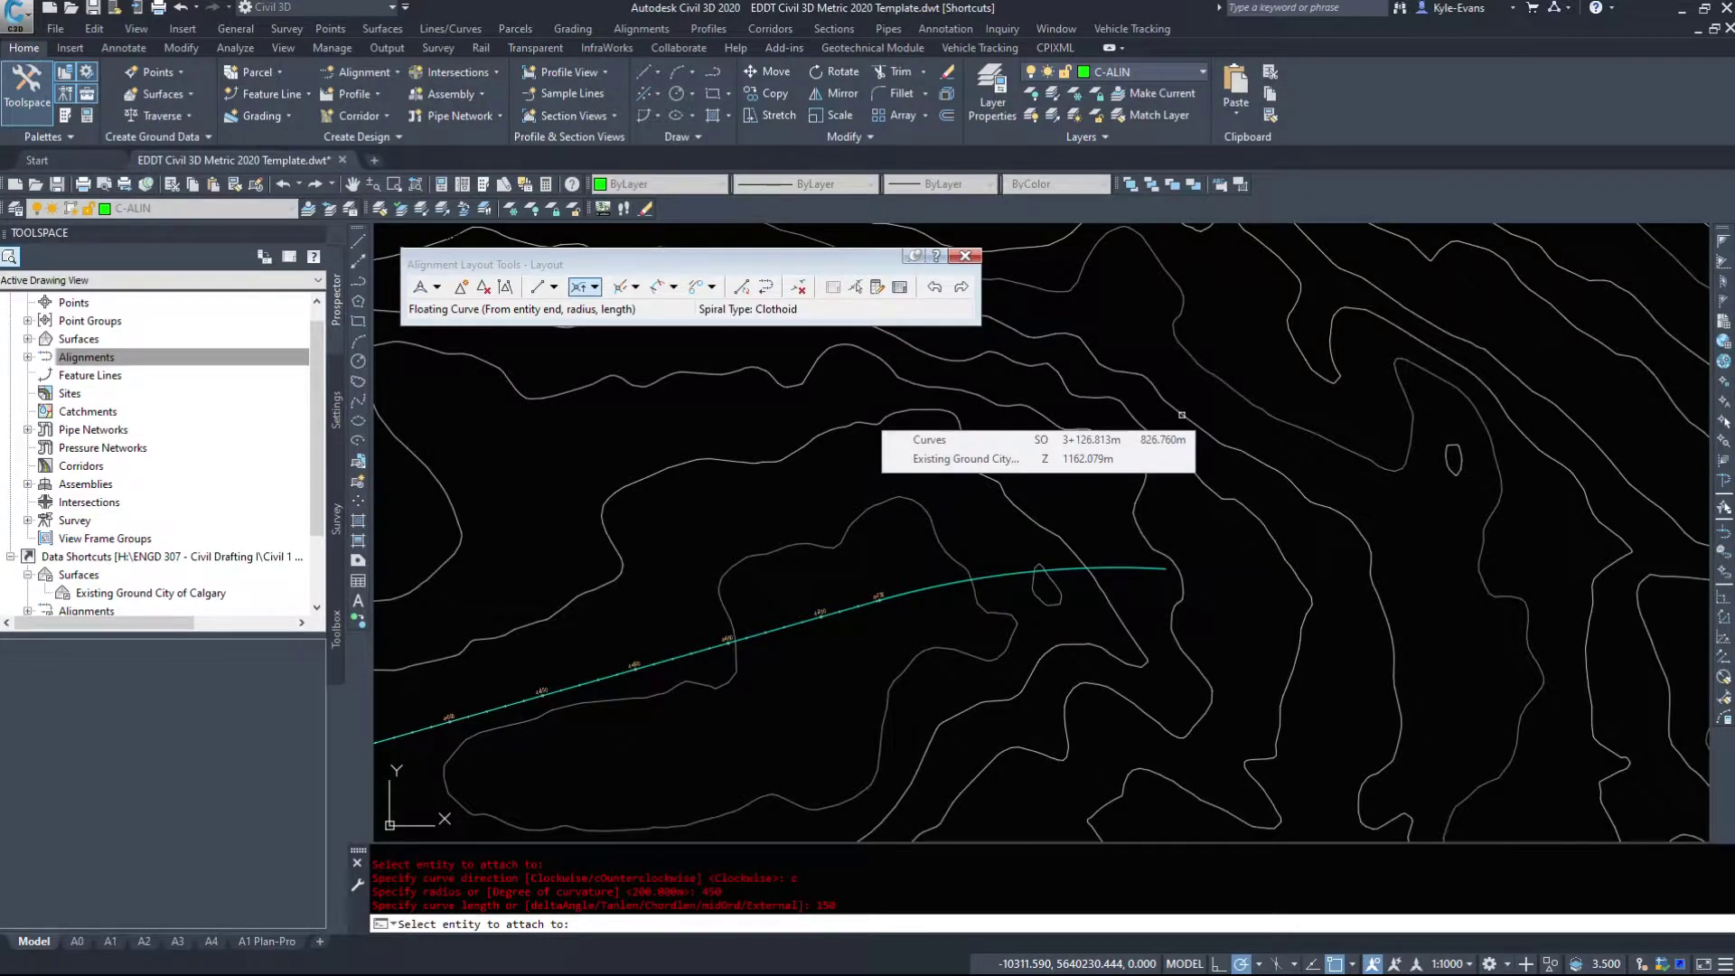
scroll(827, 610, up, 5)
key(Escape)
Inspect the floating curve with the alignment selected, checking its grips and end station labels
click(845, 627)
scroll(845, 627, down, 5)
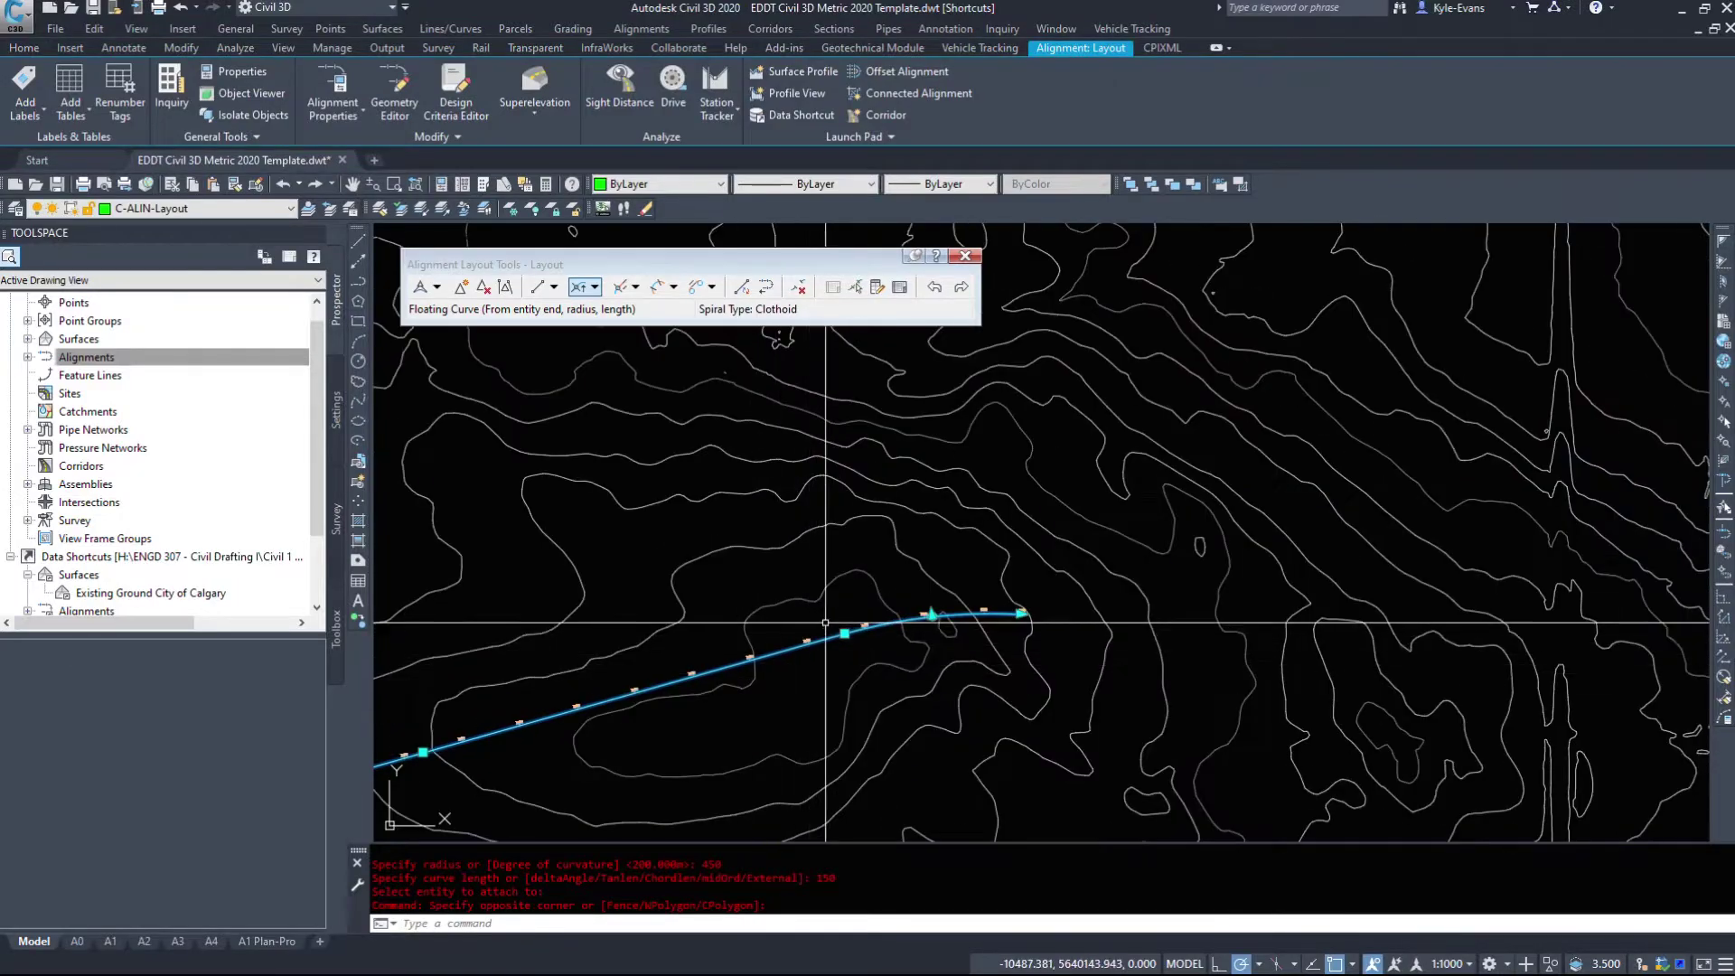
scroll(1012, 608, up, 6)
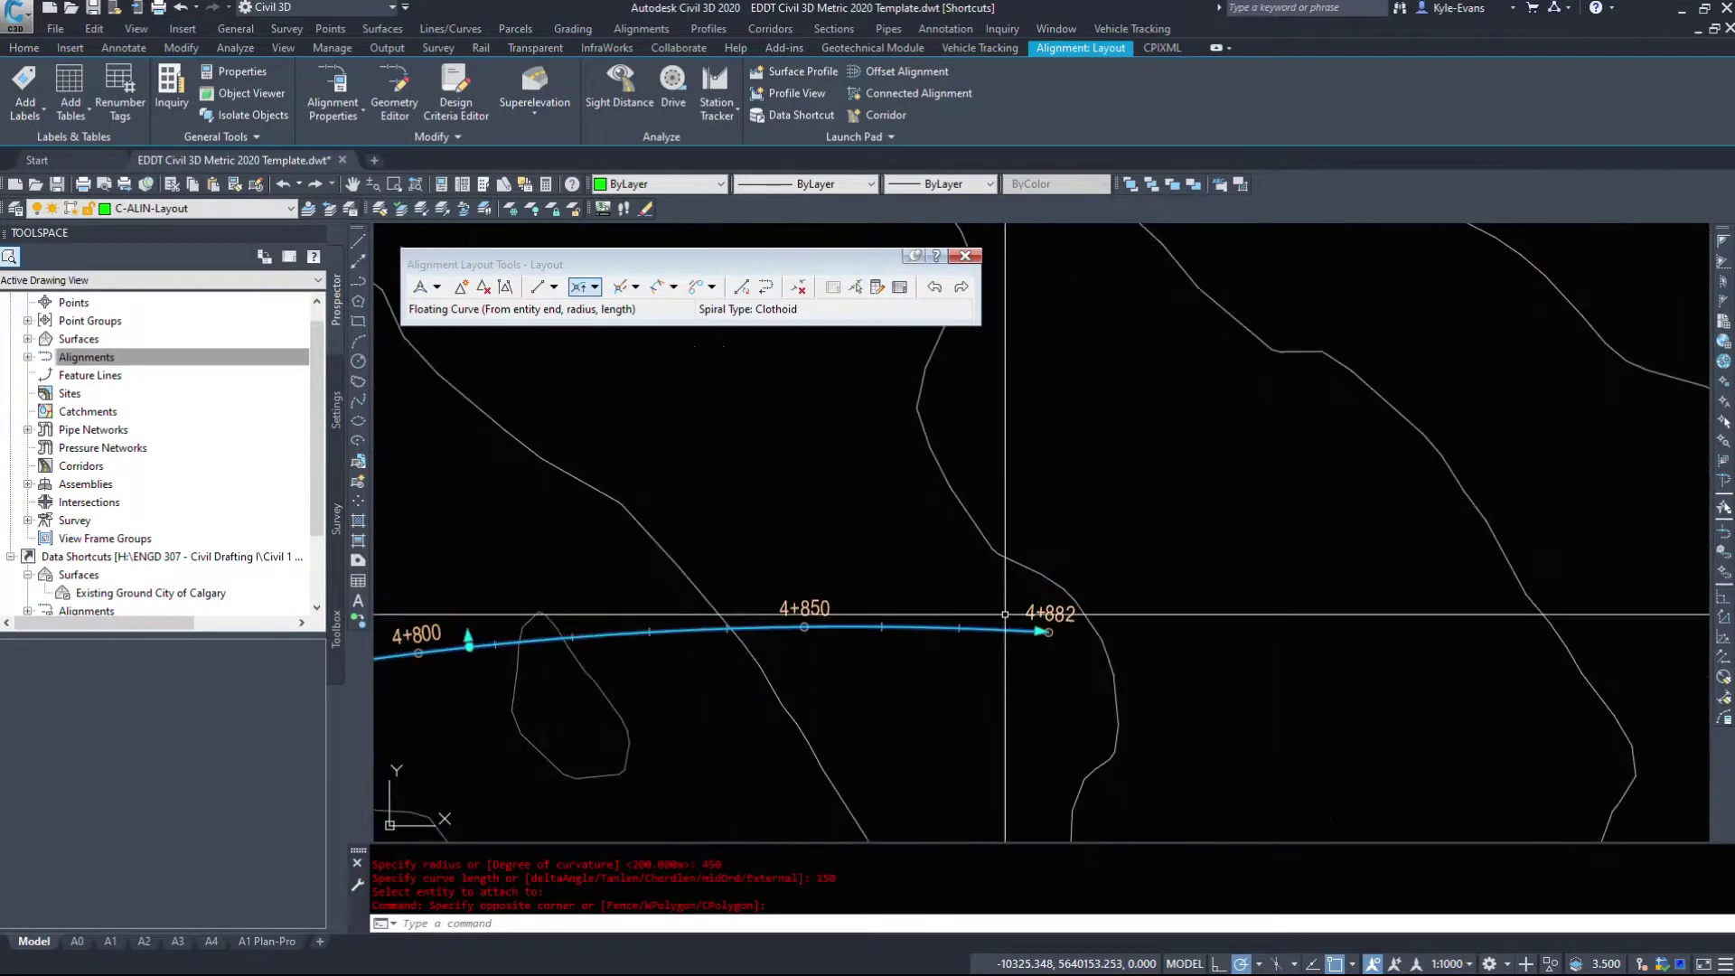
scroll(1045, 631, down, 4)
scroll(1045, 630, up, 5)
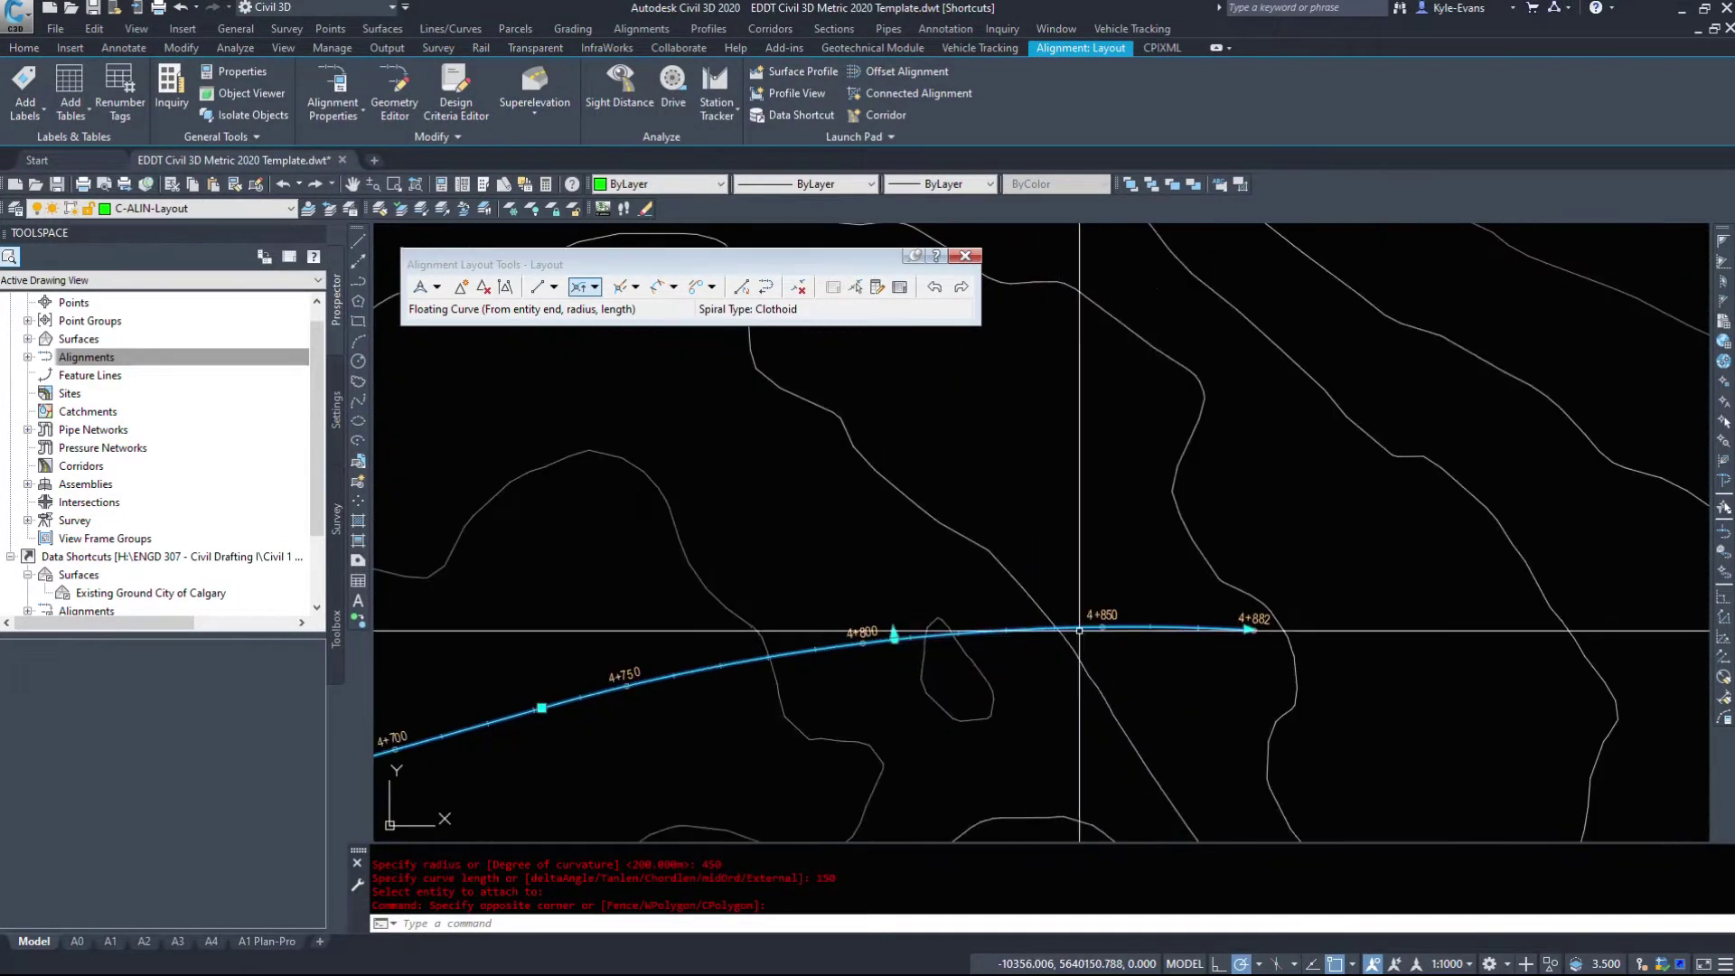
key(Escape)
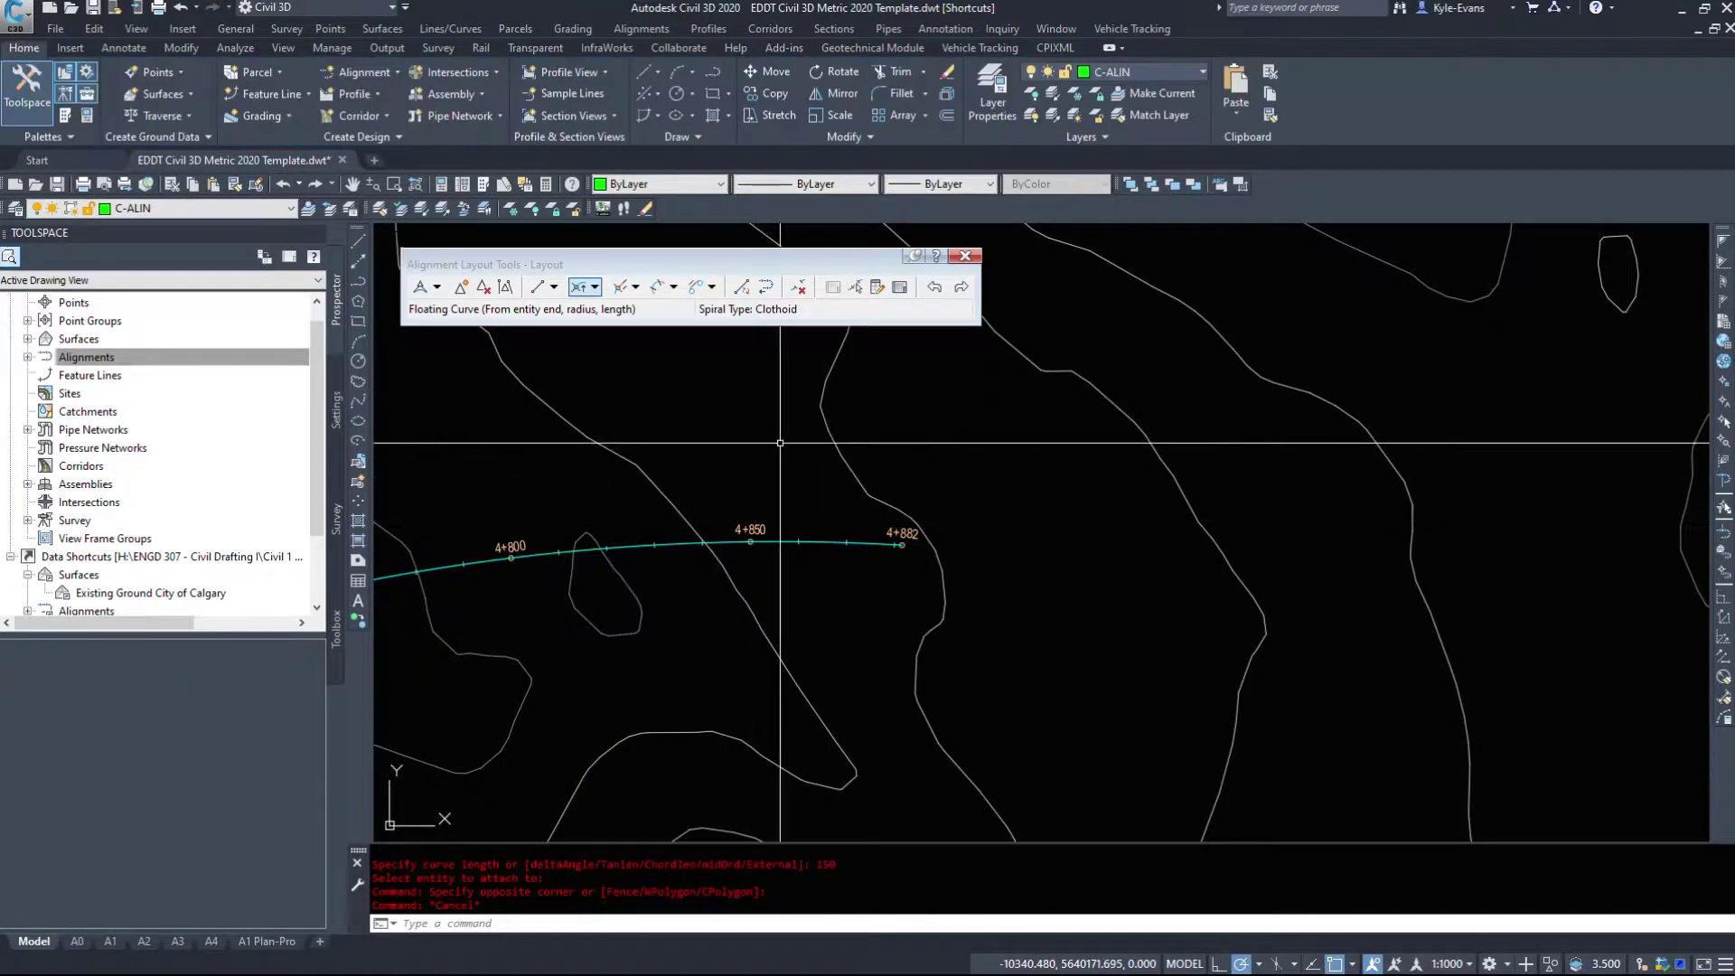
Add a Floating Line (From curve end, length) of 560 m to the east end of the floating curve
scroll(903, 503, down, 3)
click(553, 287)
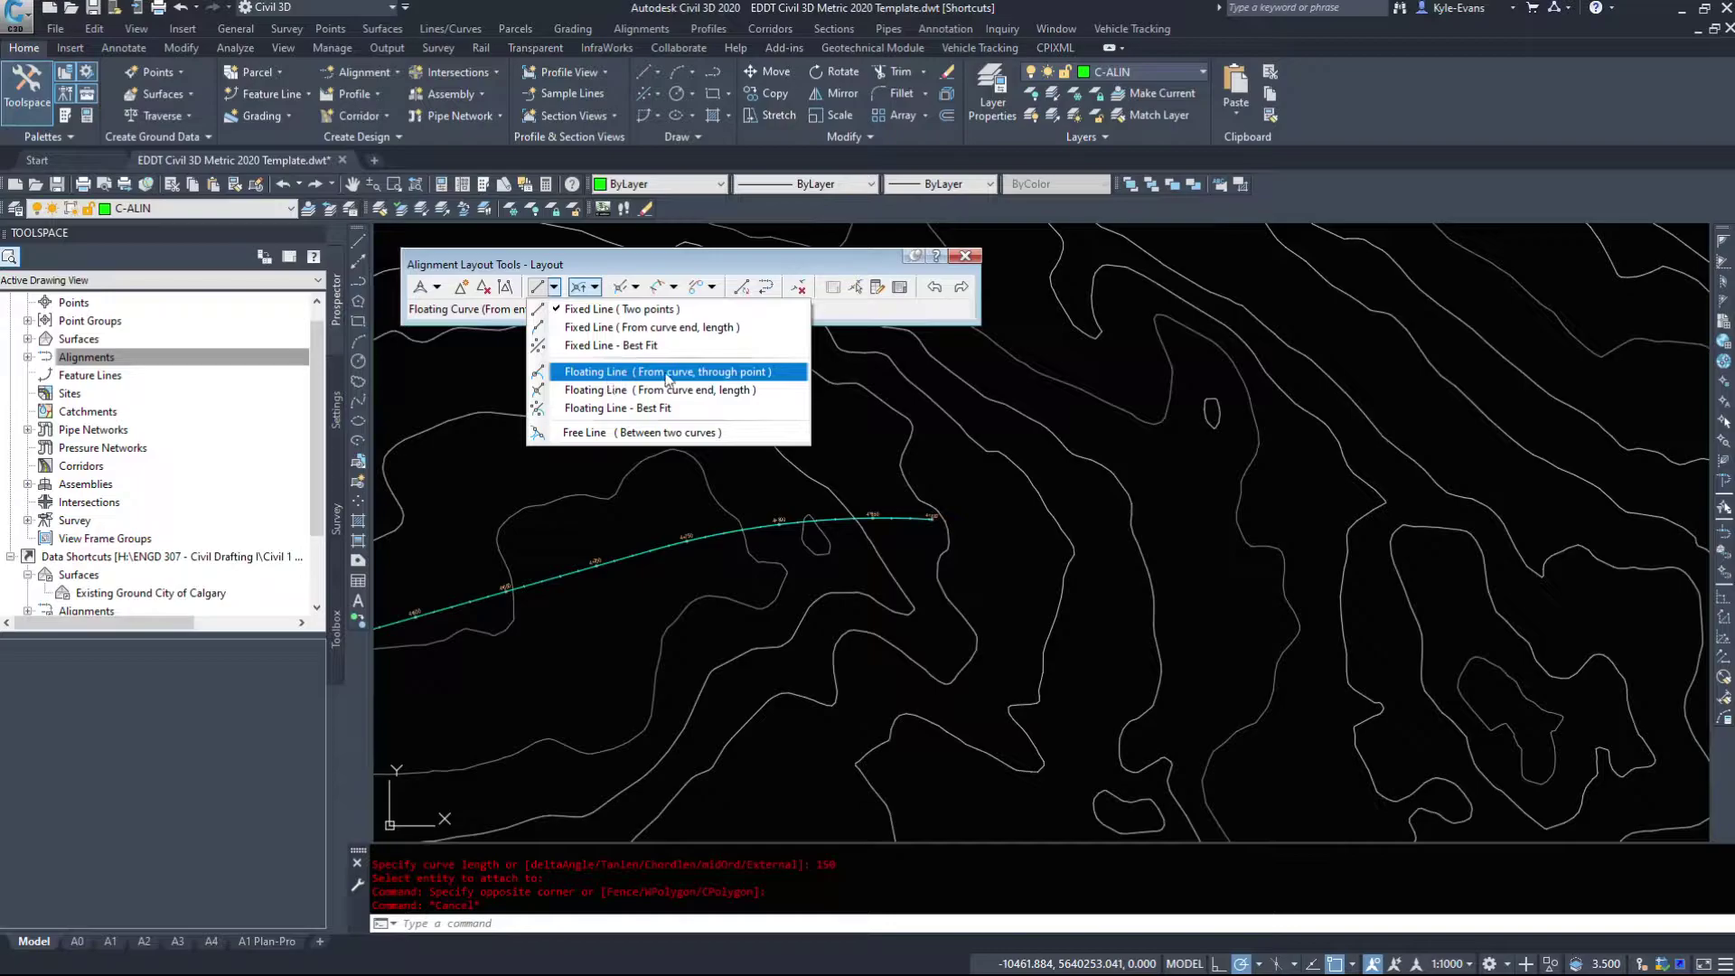
click(728, 391)
scroll(893, 494, up, 5)
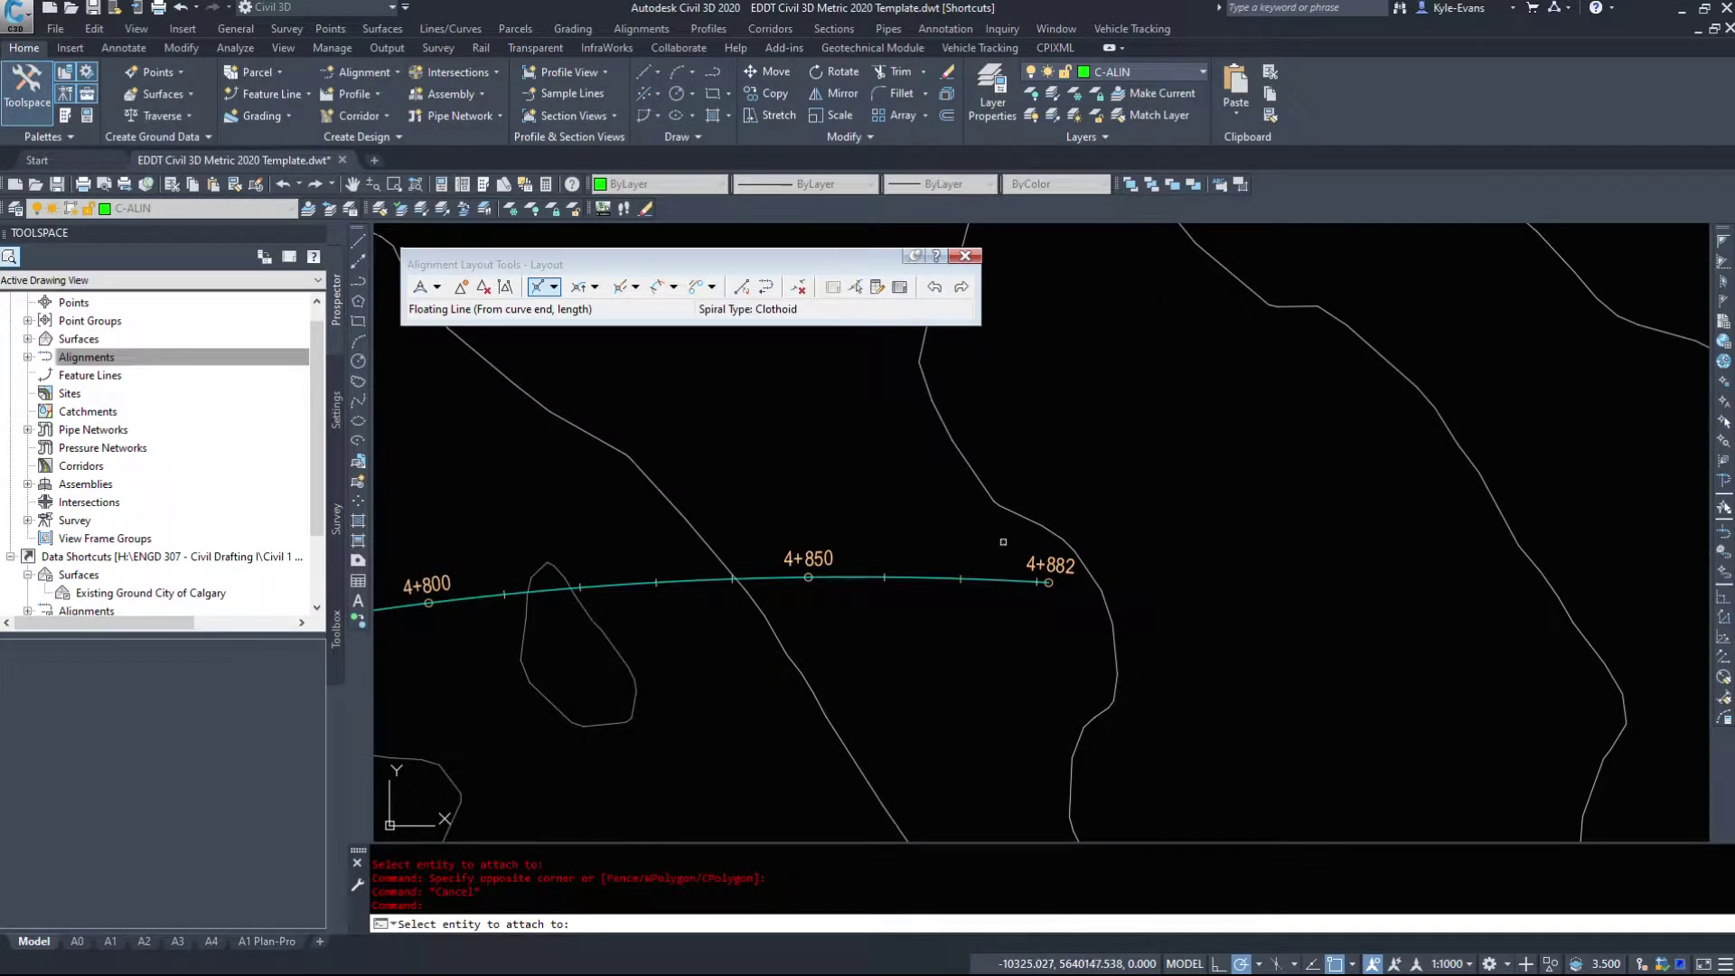
click(1027, 580)
scroll(1089, 644, down, 3)
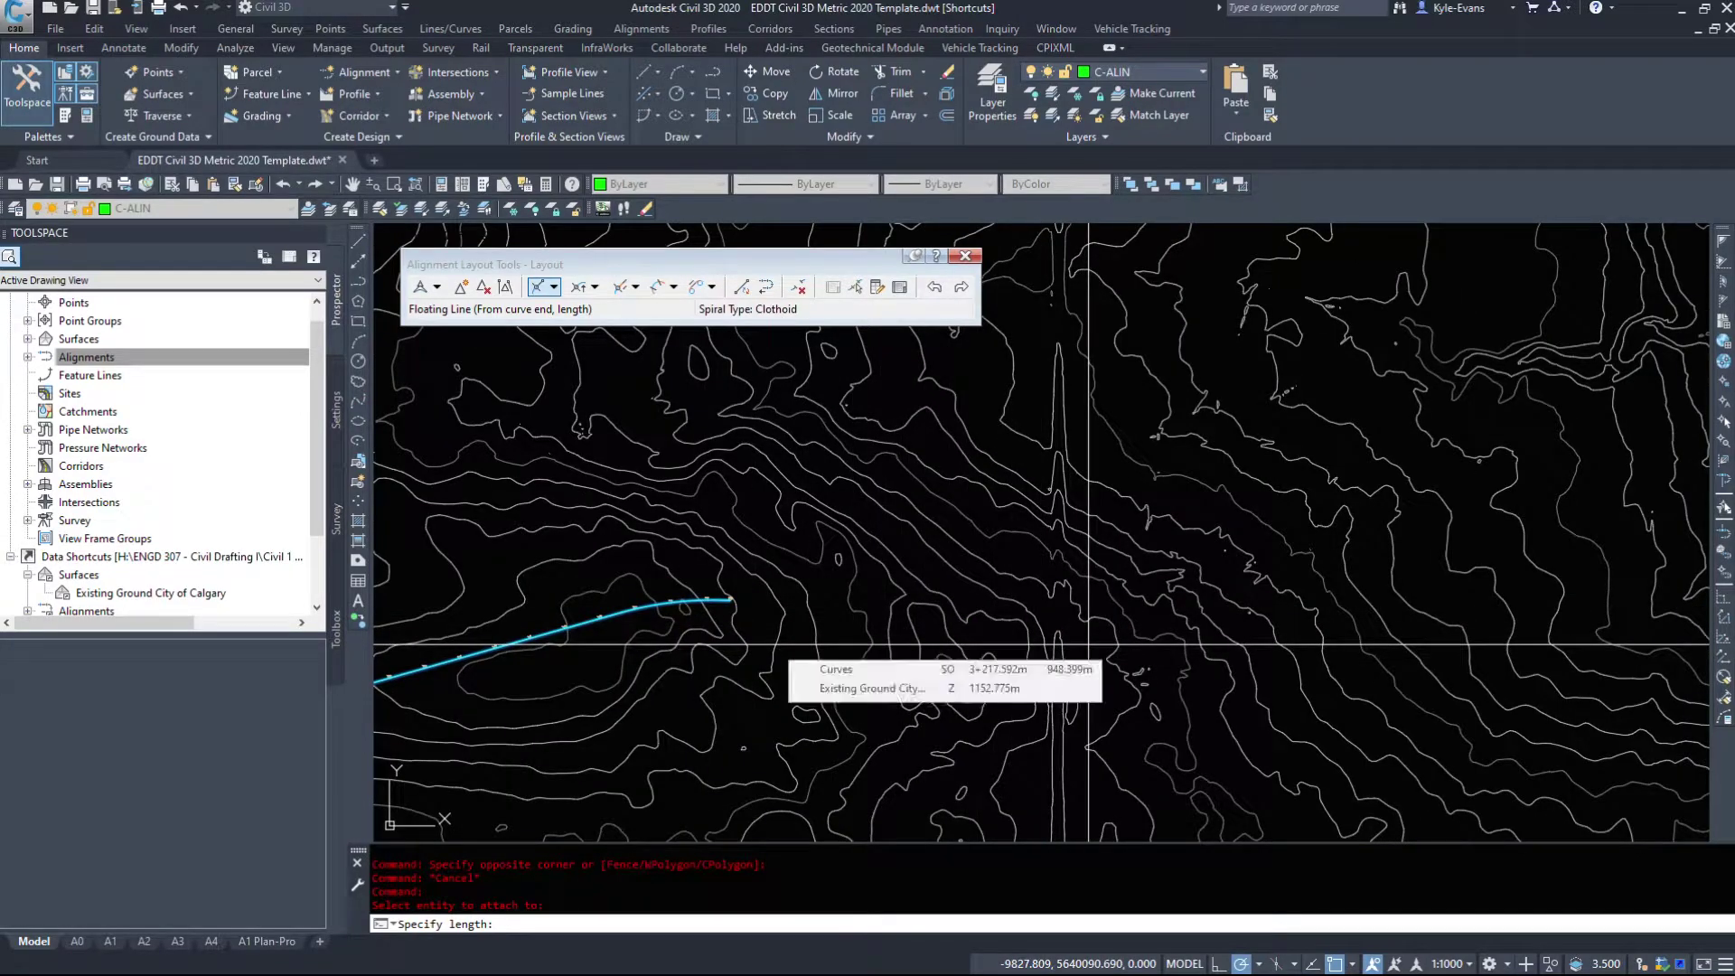
text(500)
key(Return)
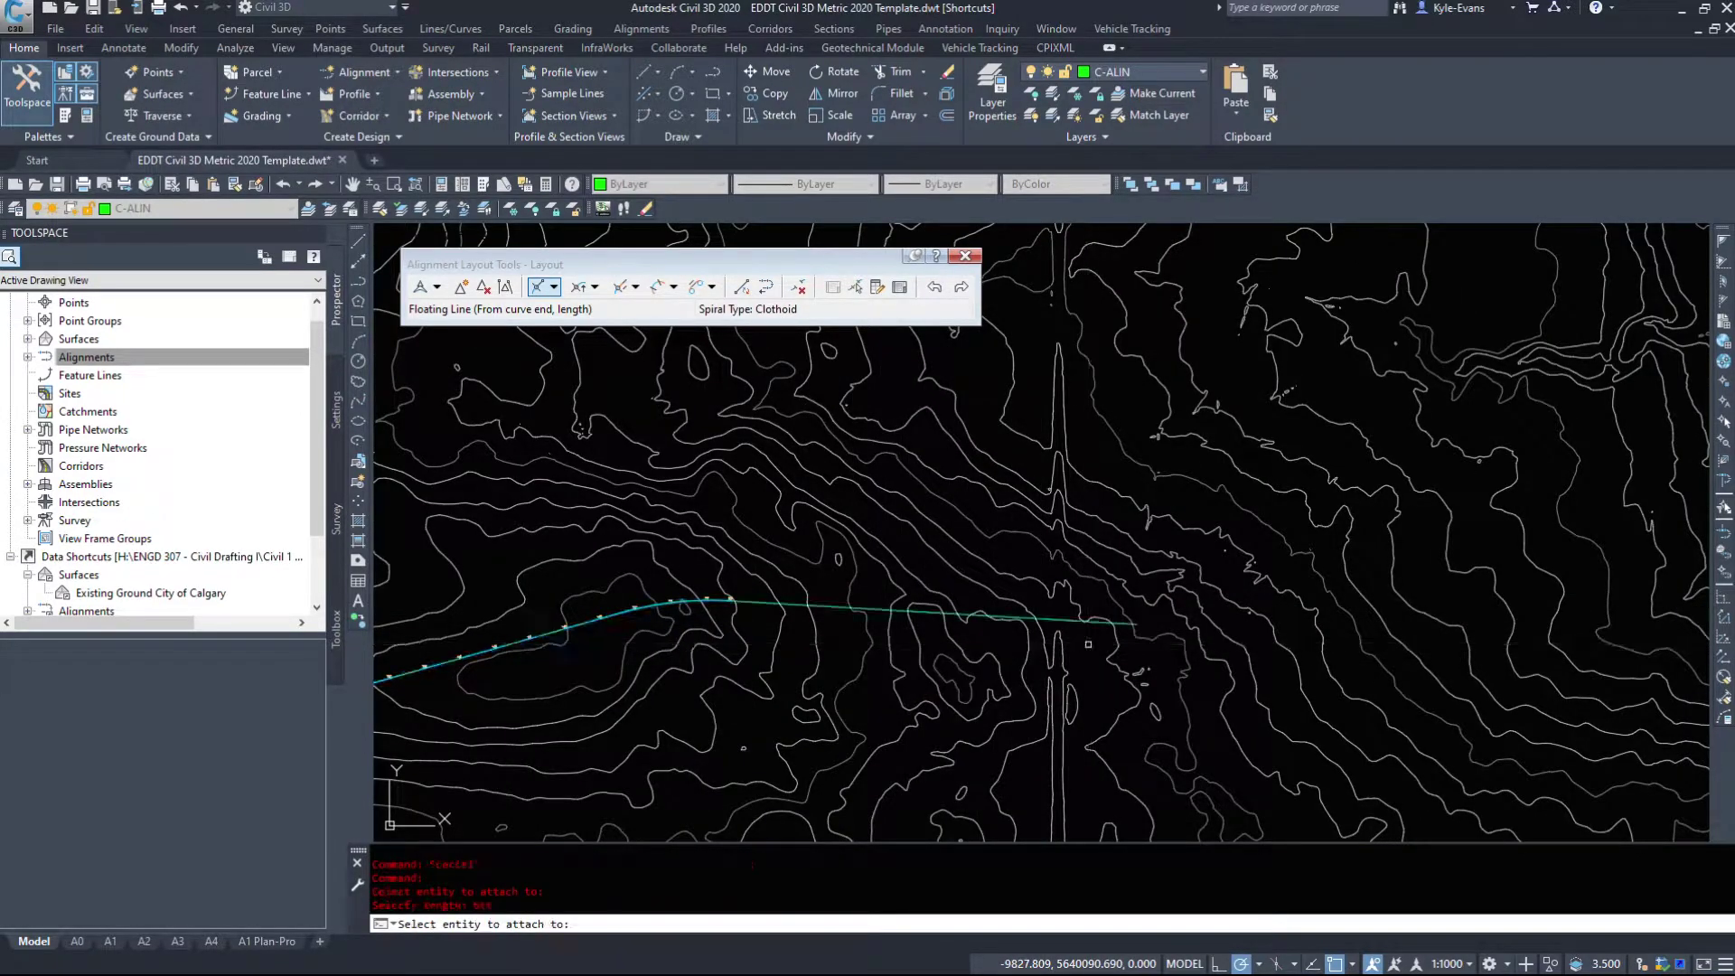
key(Return)
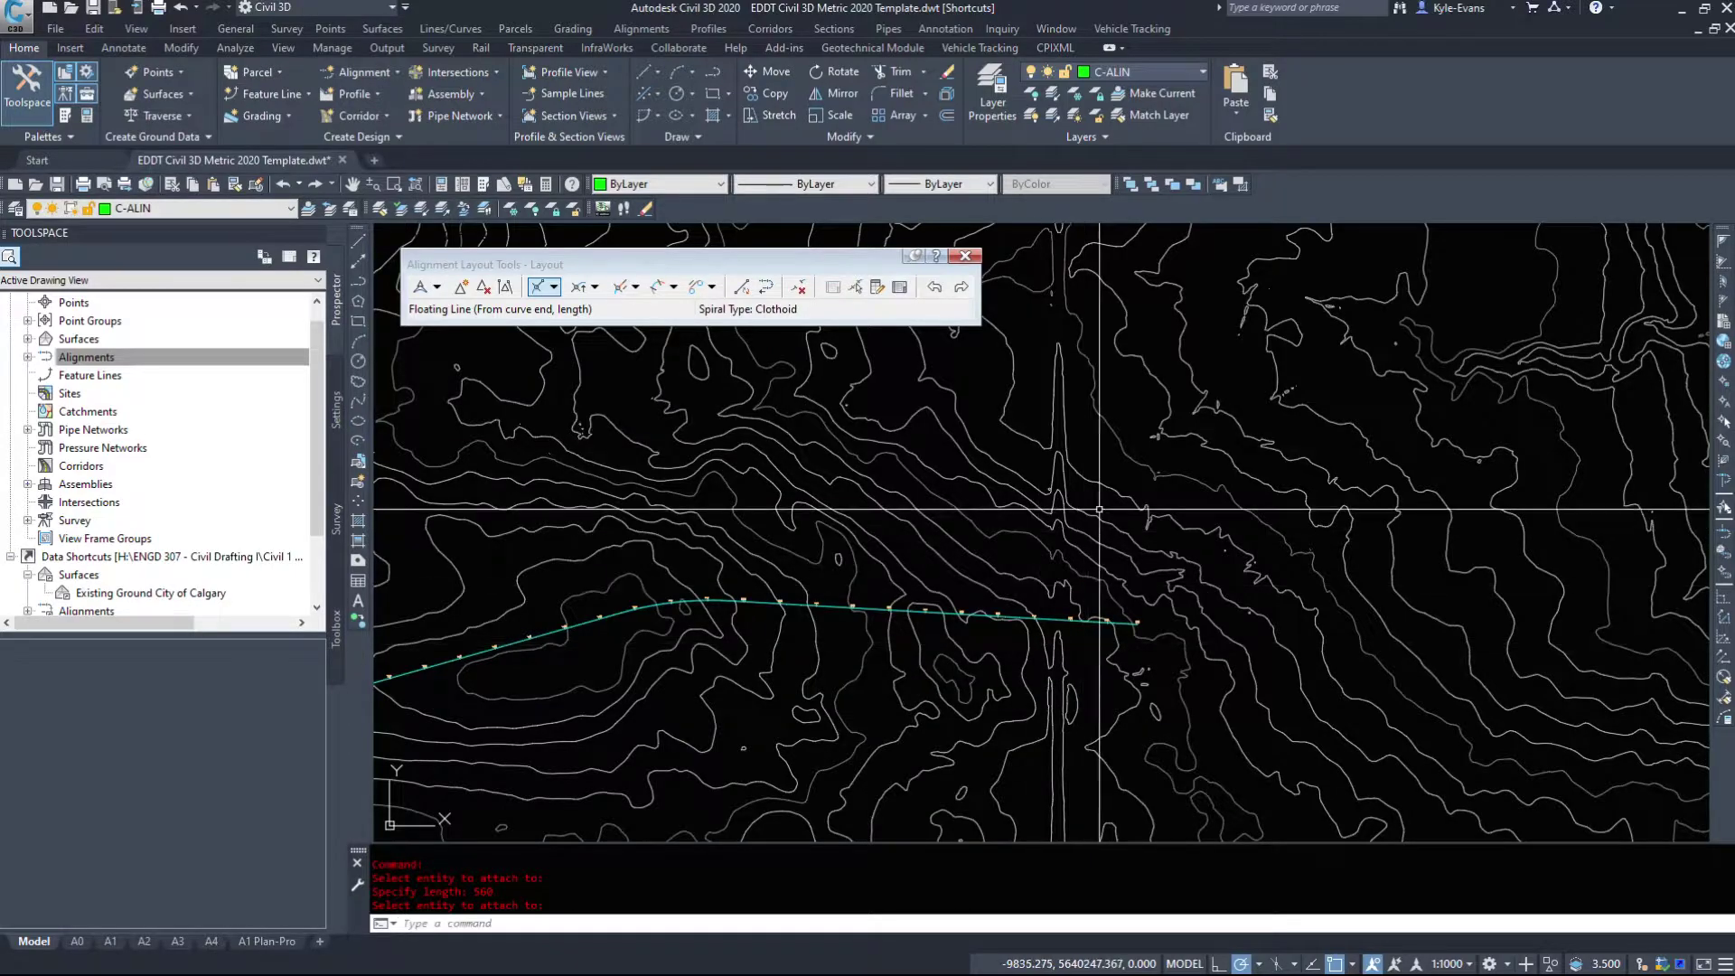
Inspect the selected alignment where the floating curve meets the straight lines on both sides
middle_drag(1129, 625, 1073, 577)
scroll(756, 561, up, 5)
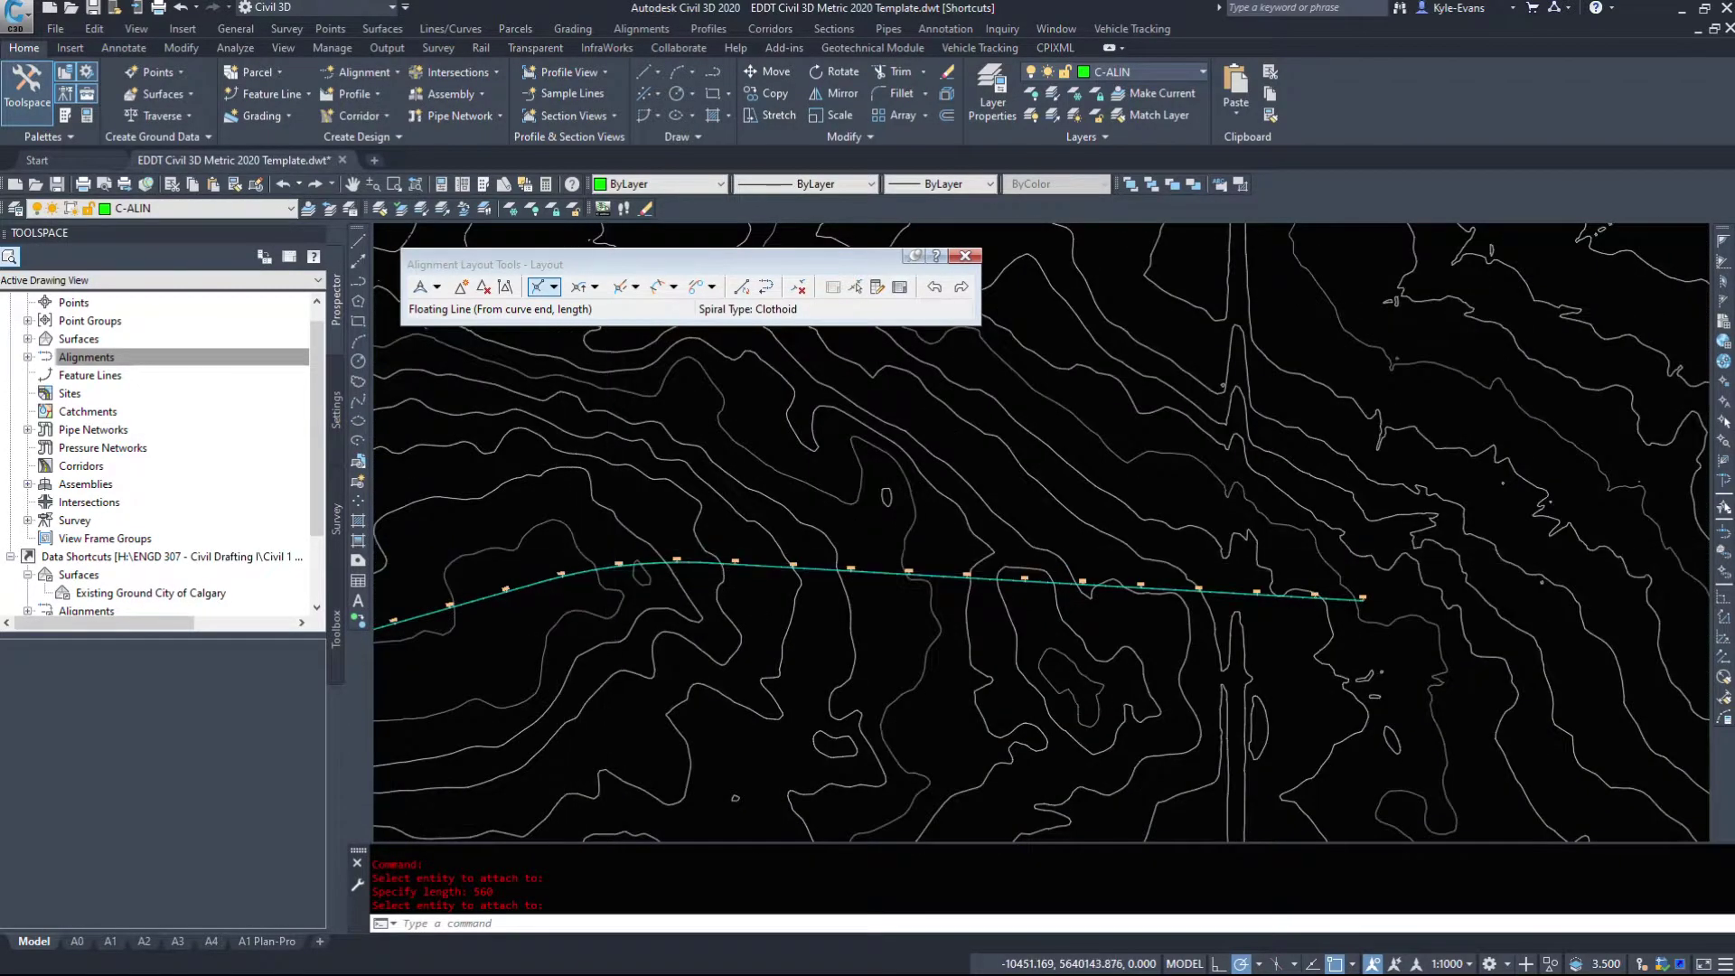
click(756, 561)
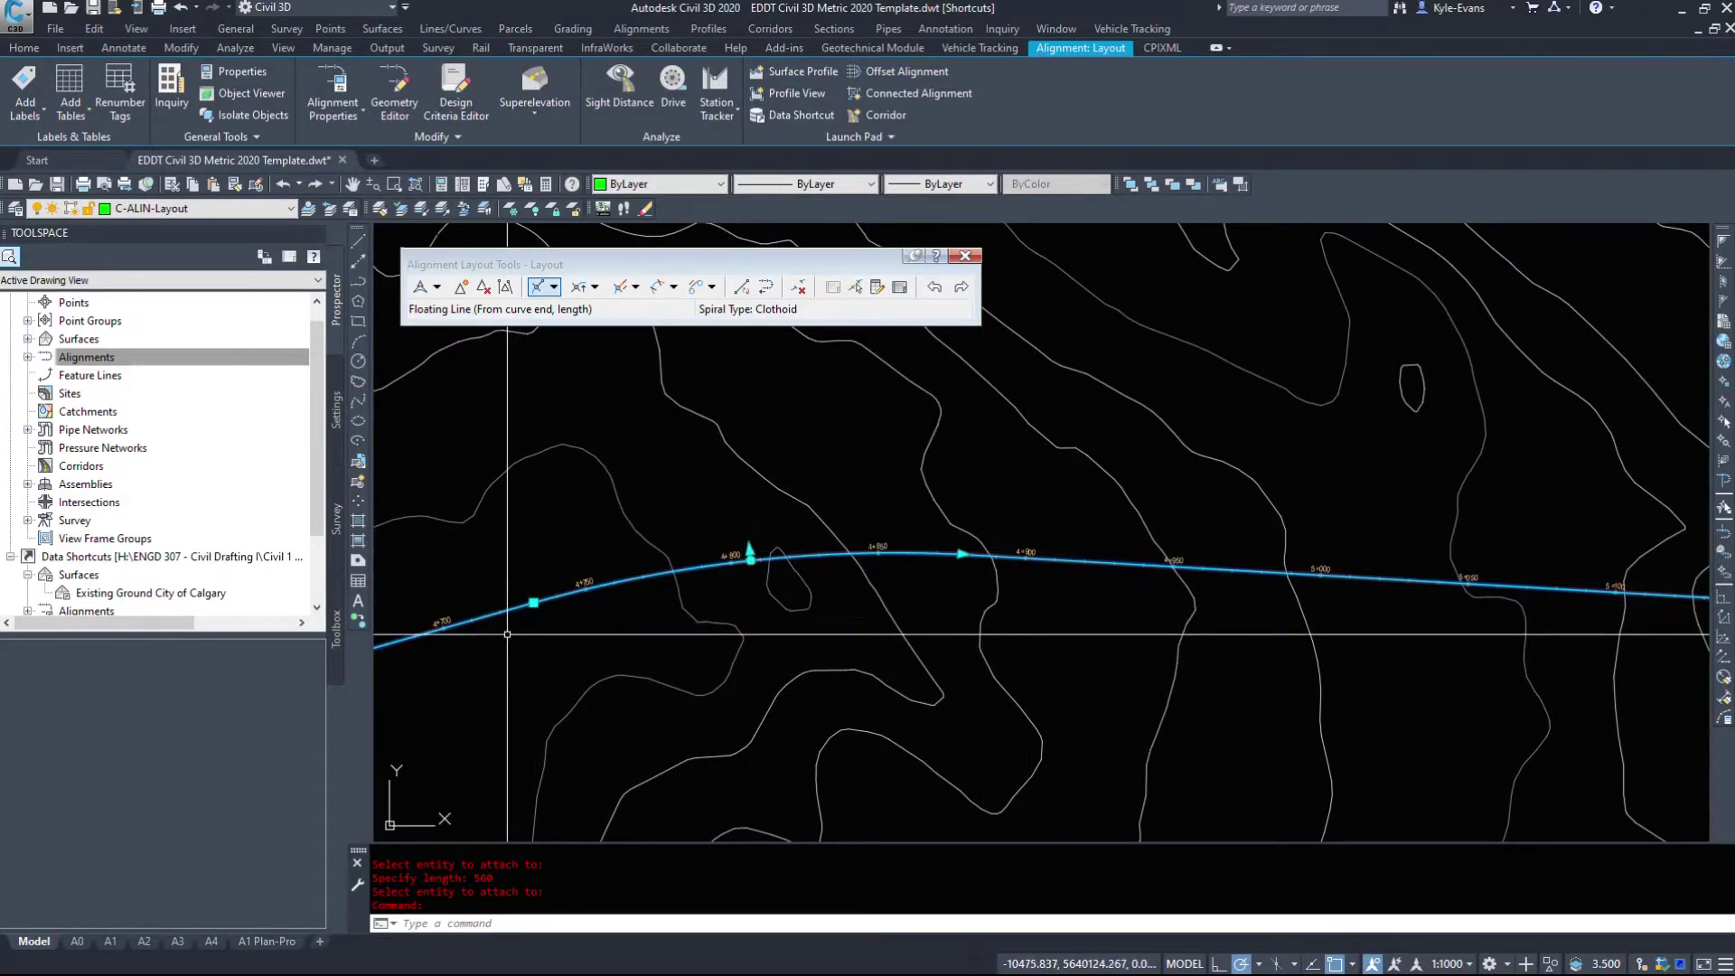
scroll(882, 548, down, 5)
key(Escape)
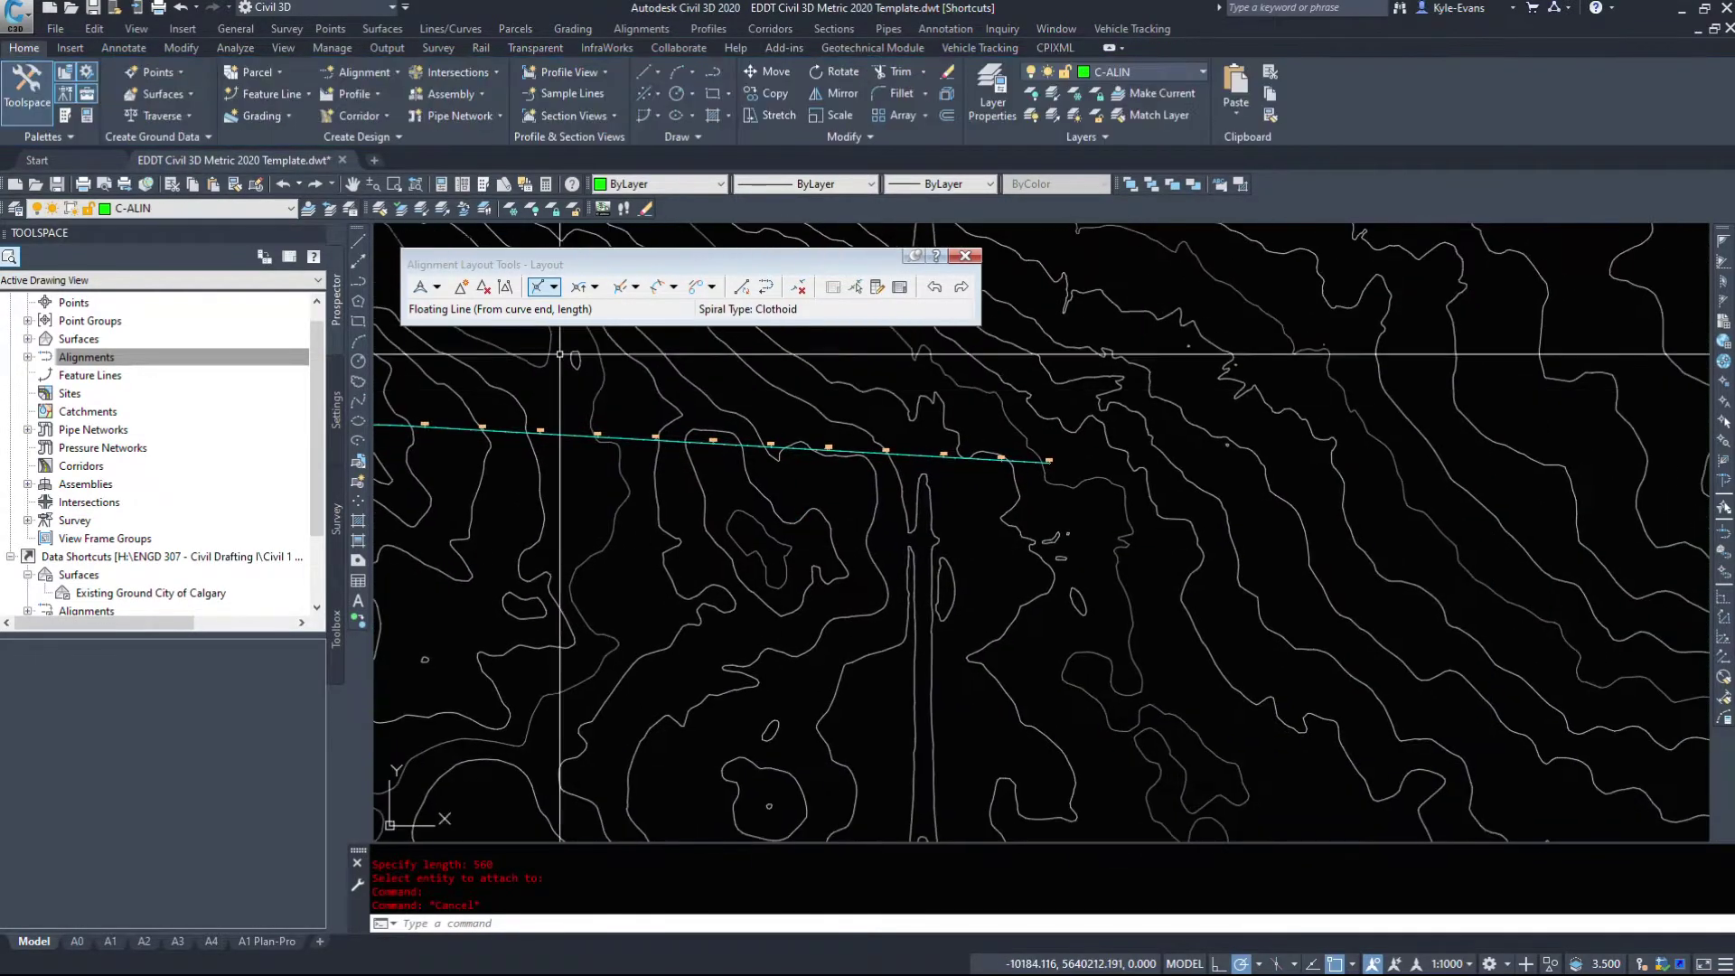
Attach a Floating Curve (From entity end, through point) to the floating line's east end, bending north through a point to the northeast
click(595, 289)
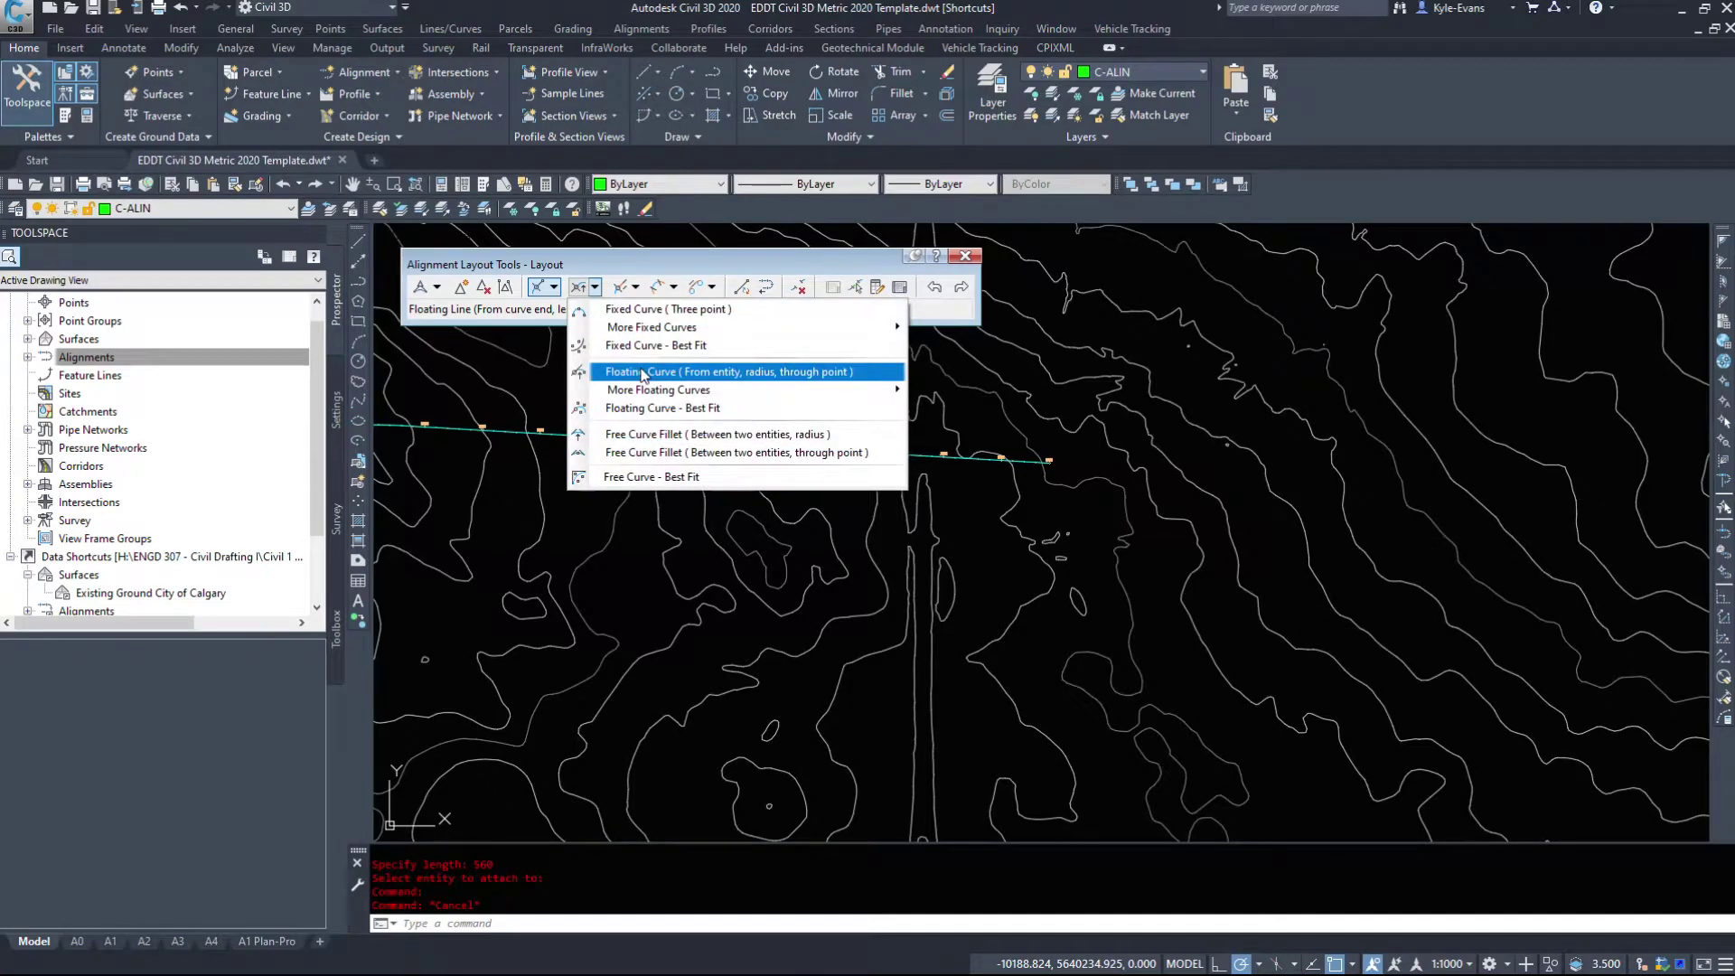
mouse_move(686, 389)
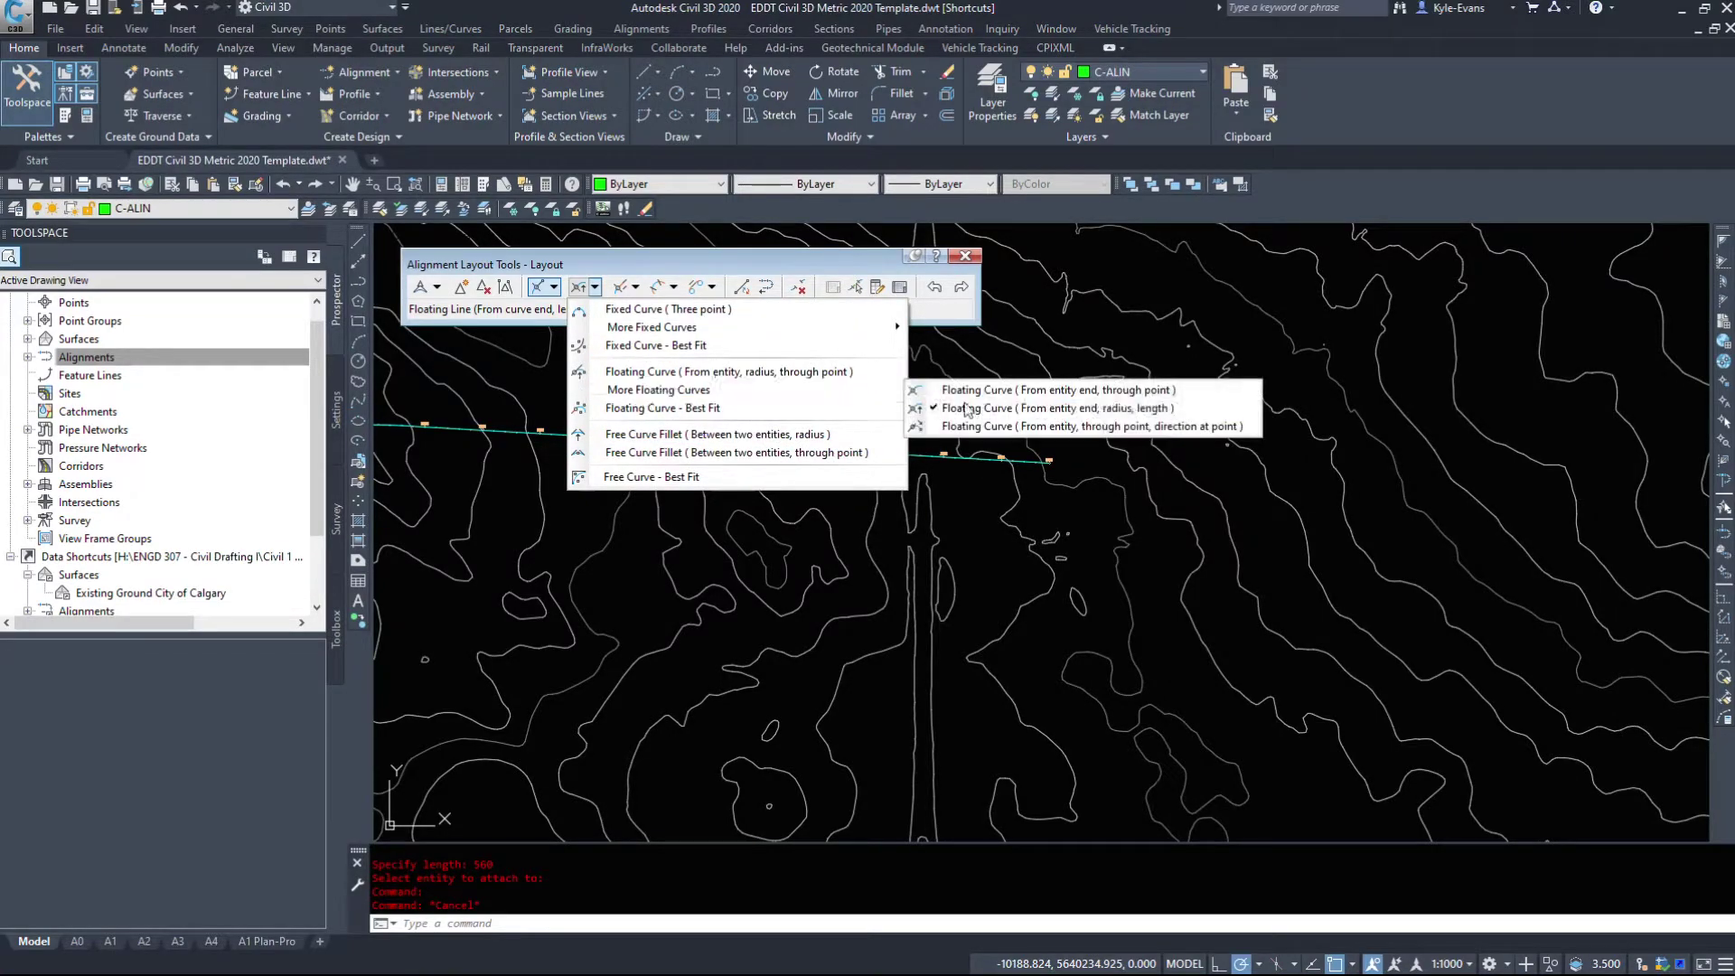
click(1066, 392)
scroll(903, 452, up, 6)
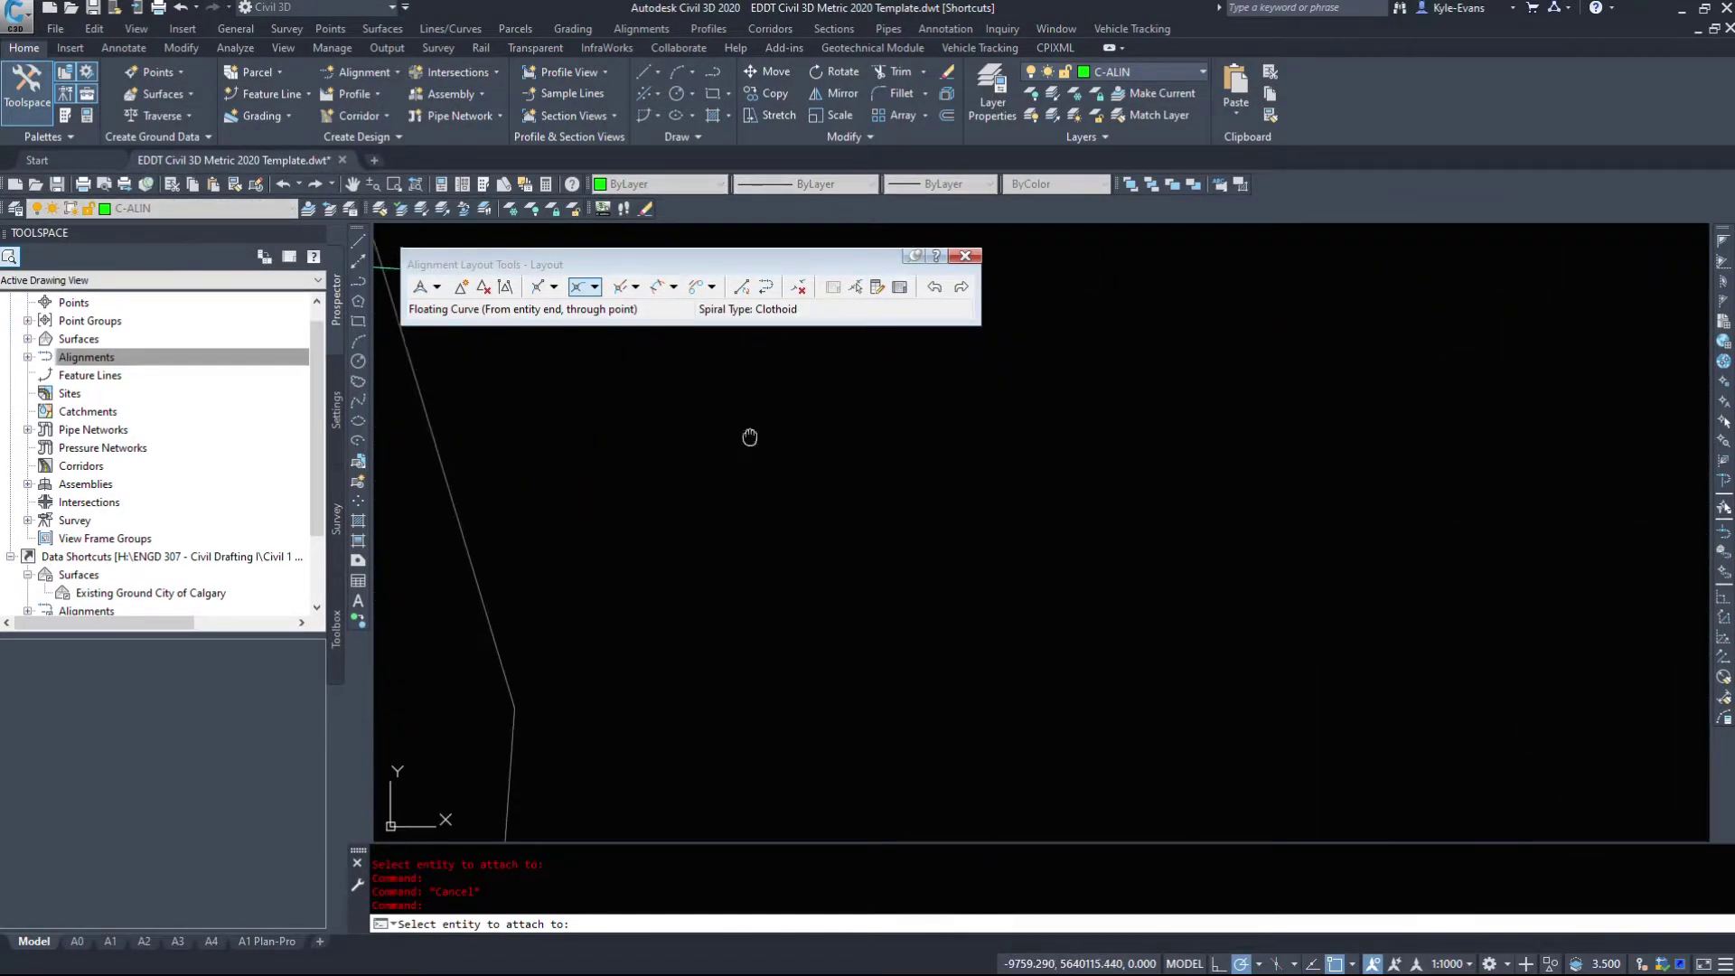
click(800, 726)
scroll(858, 713, down, 5)
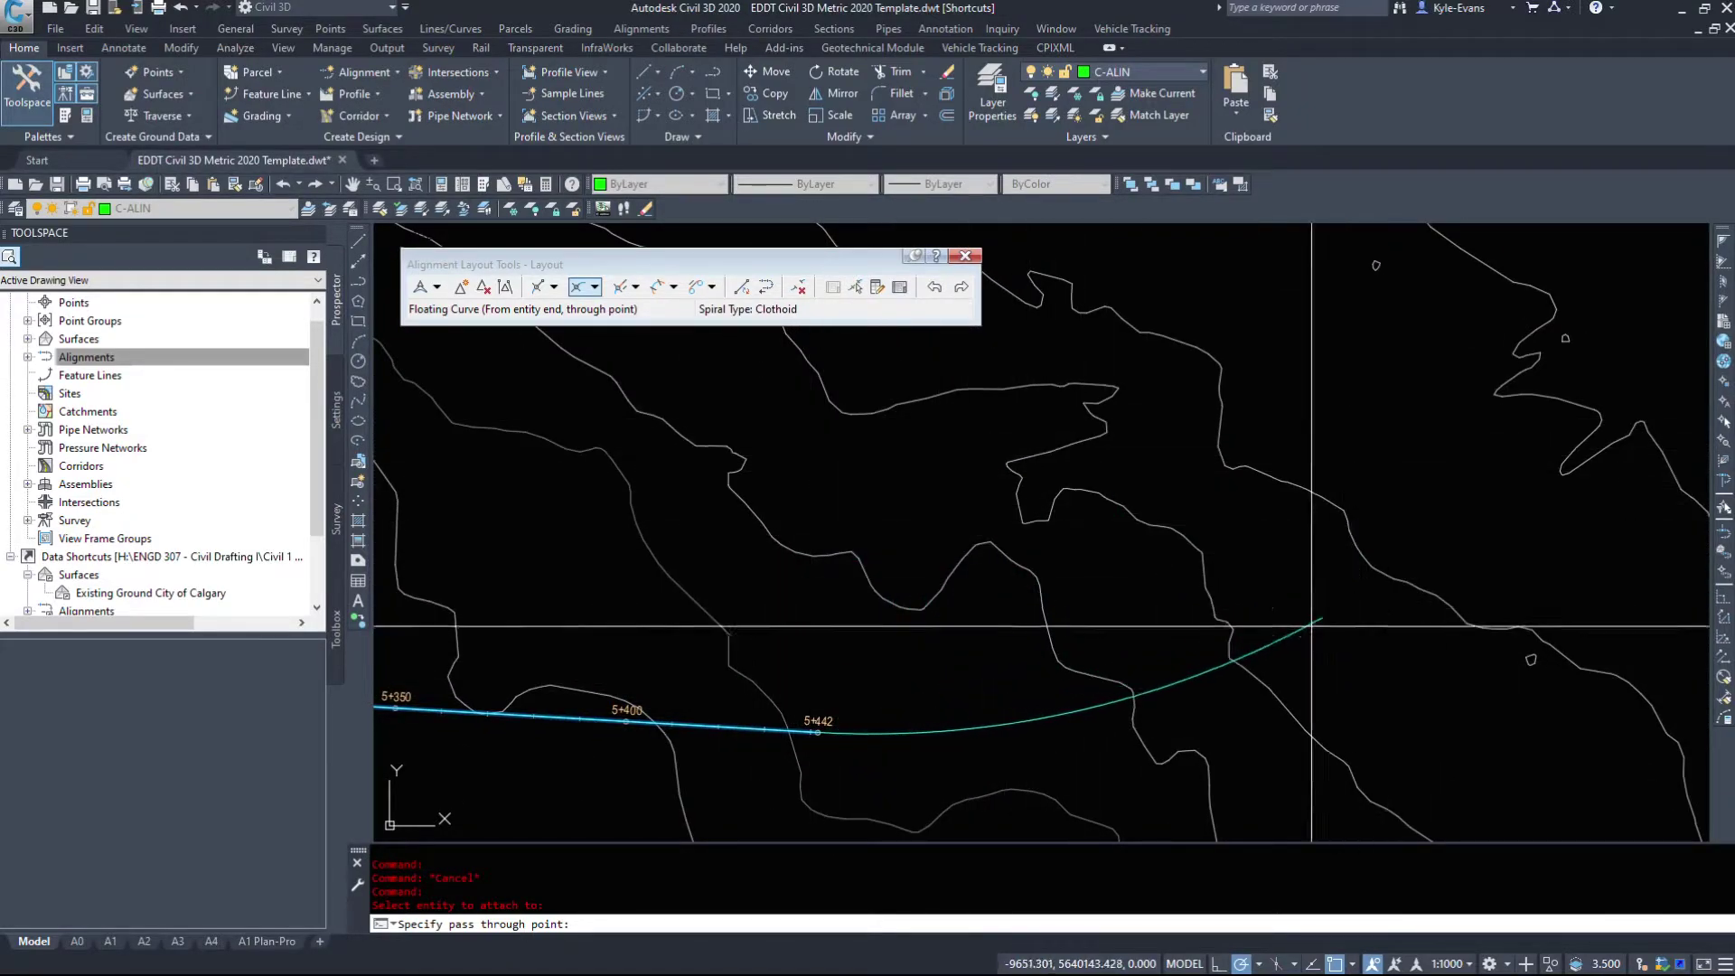
middle_drag(1364, 620, 1165, 615)
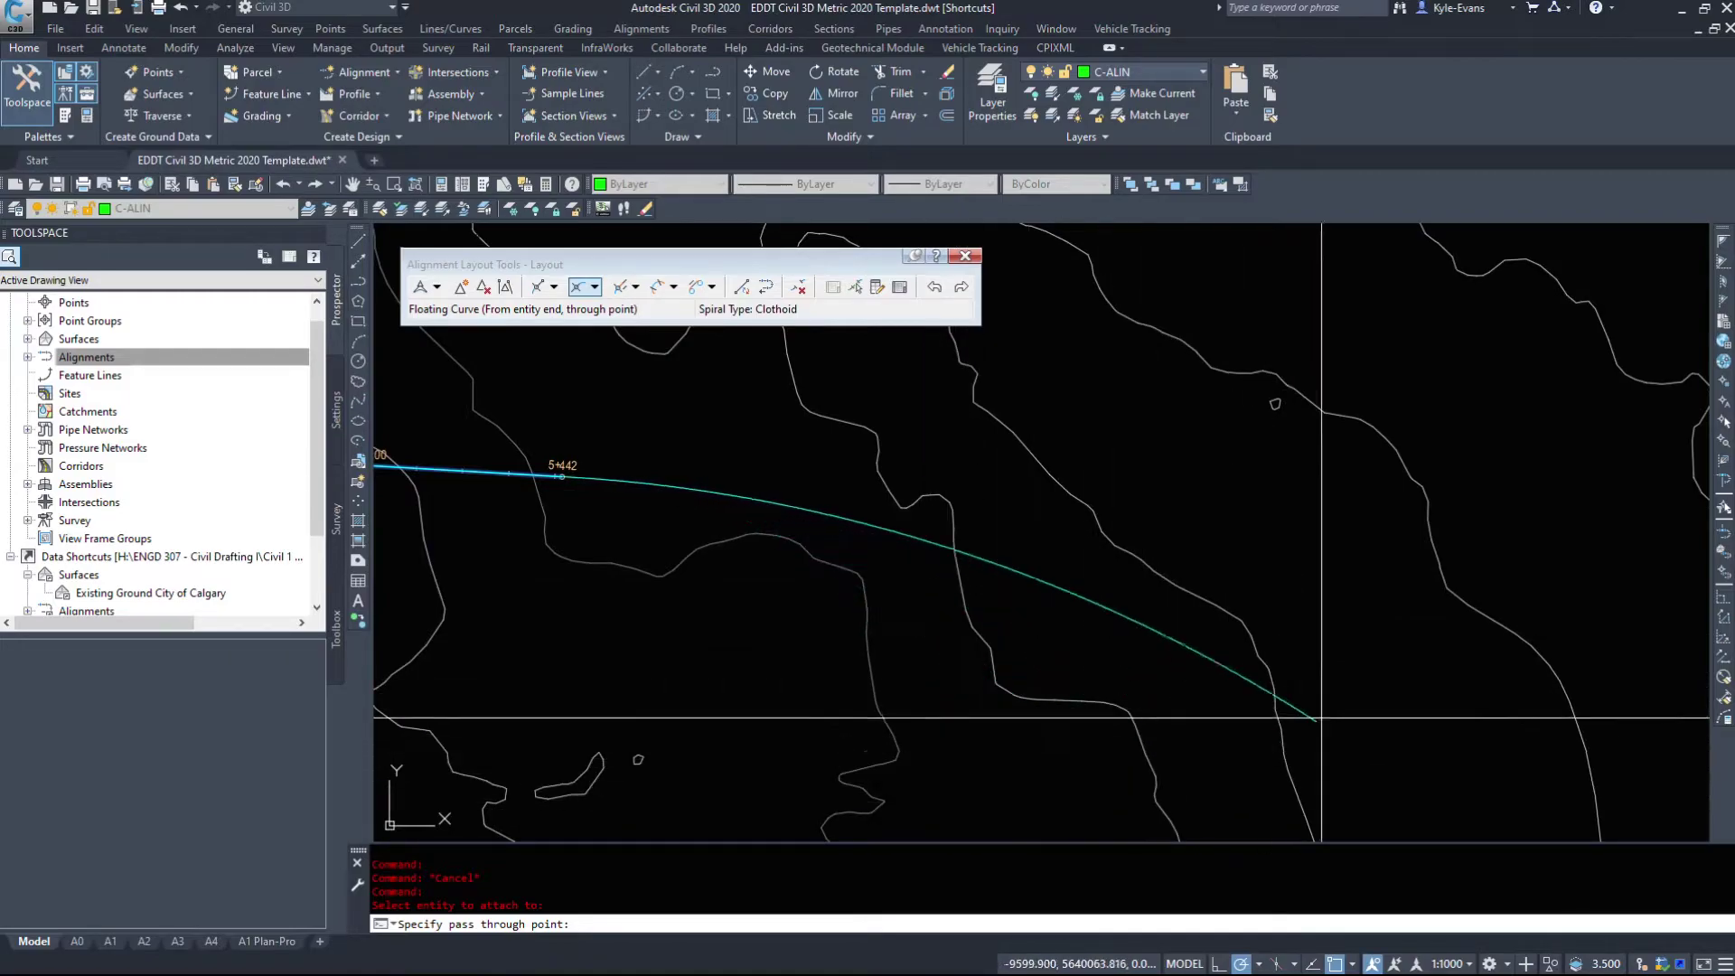
middle_drag(1247, 363, 1172, 580)
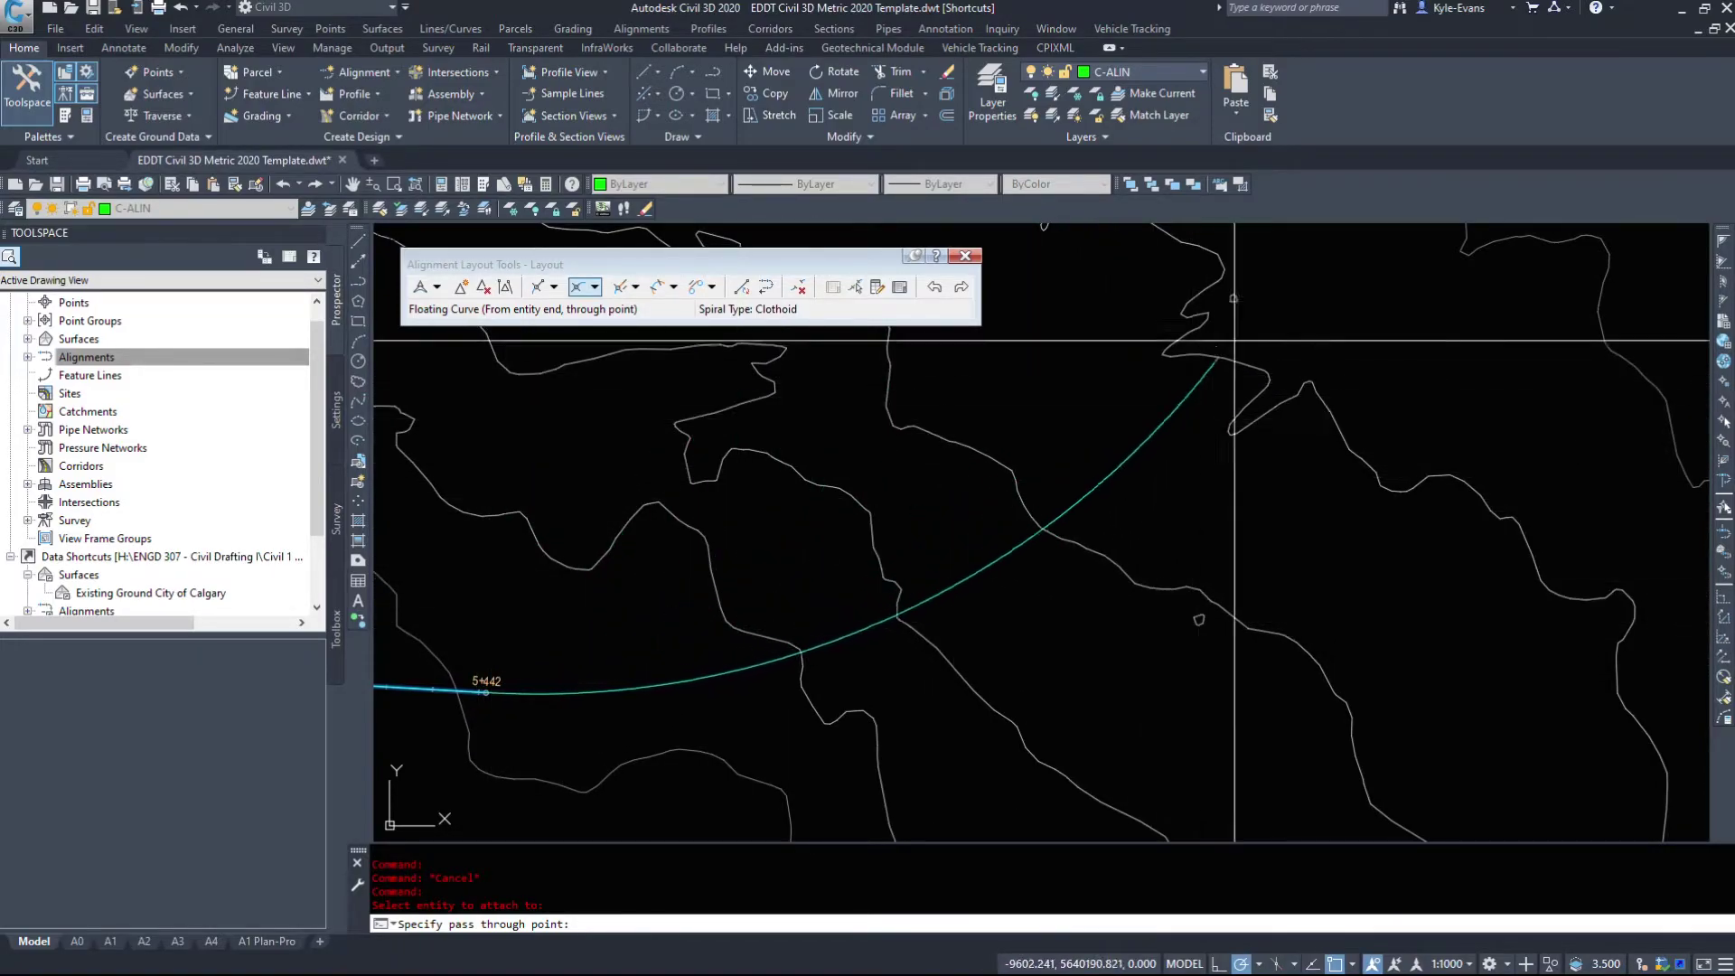
scroll(910, 584, down, 2)
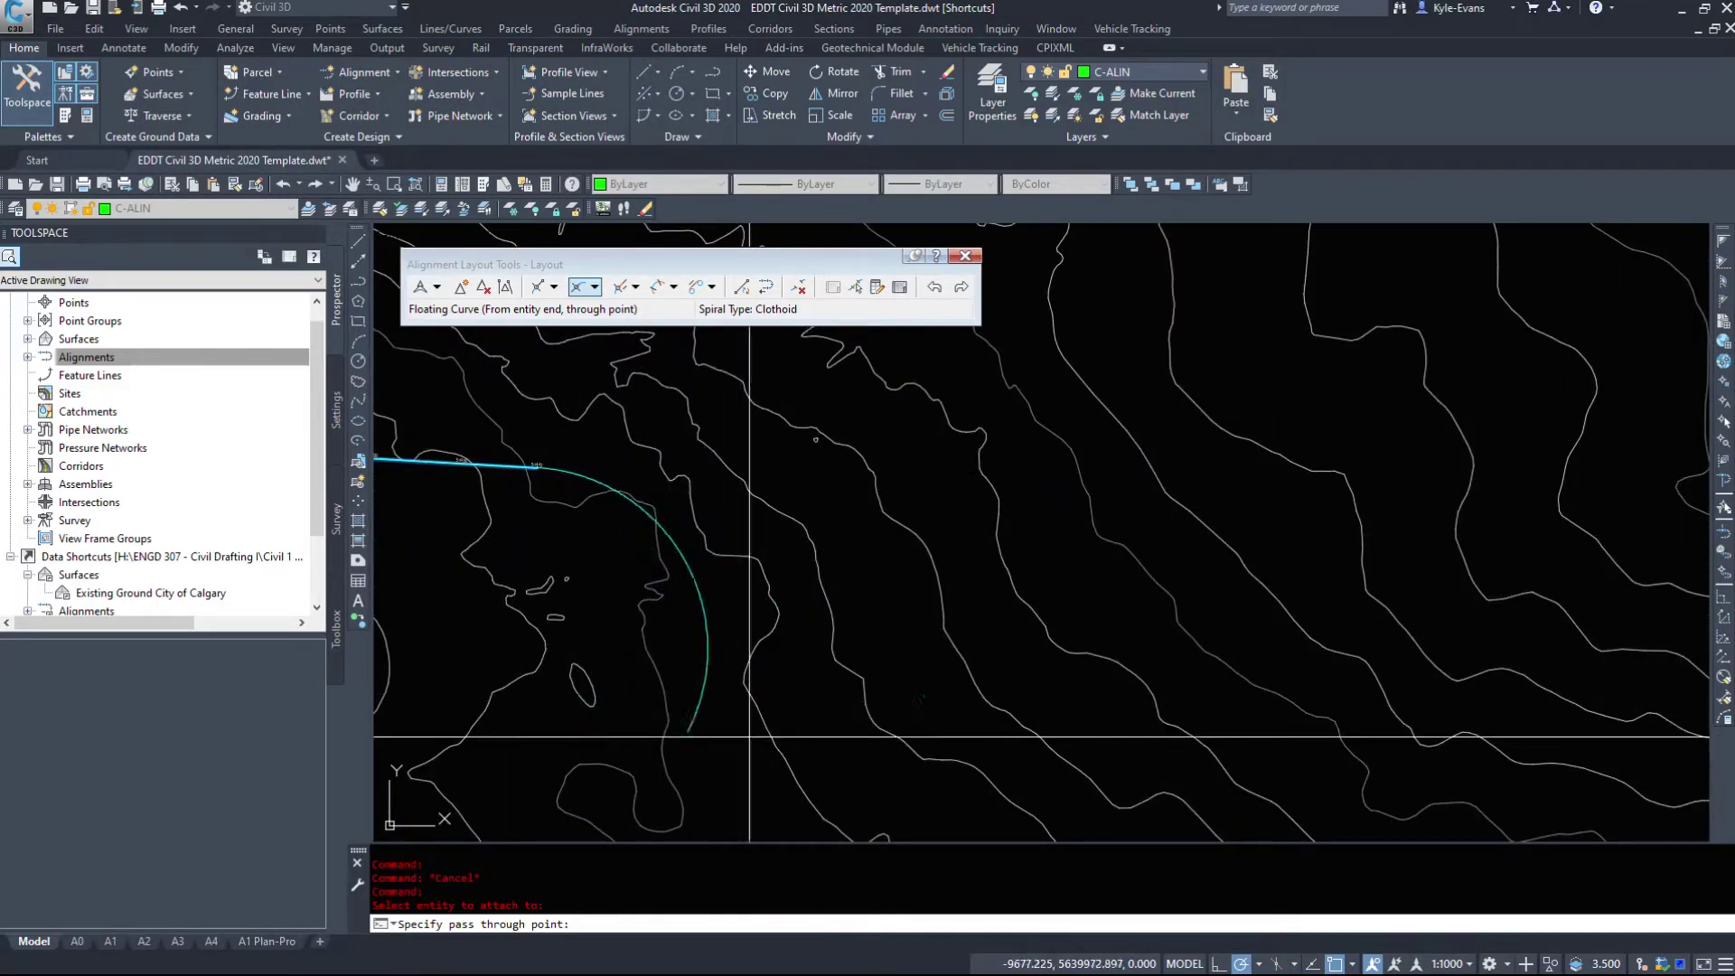
scroll(842, 652, down, 3)
scroll(878, 647, down, 2)
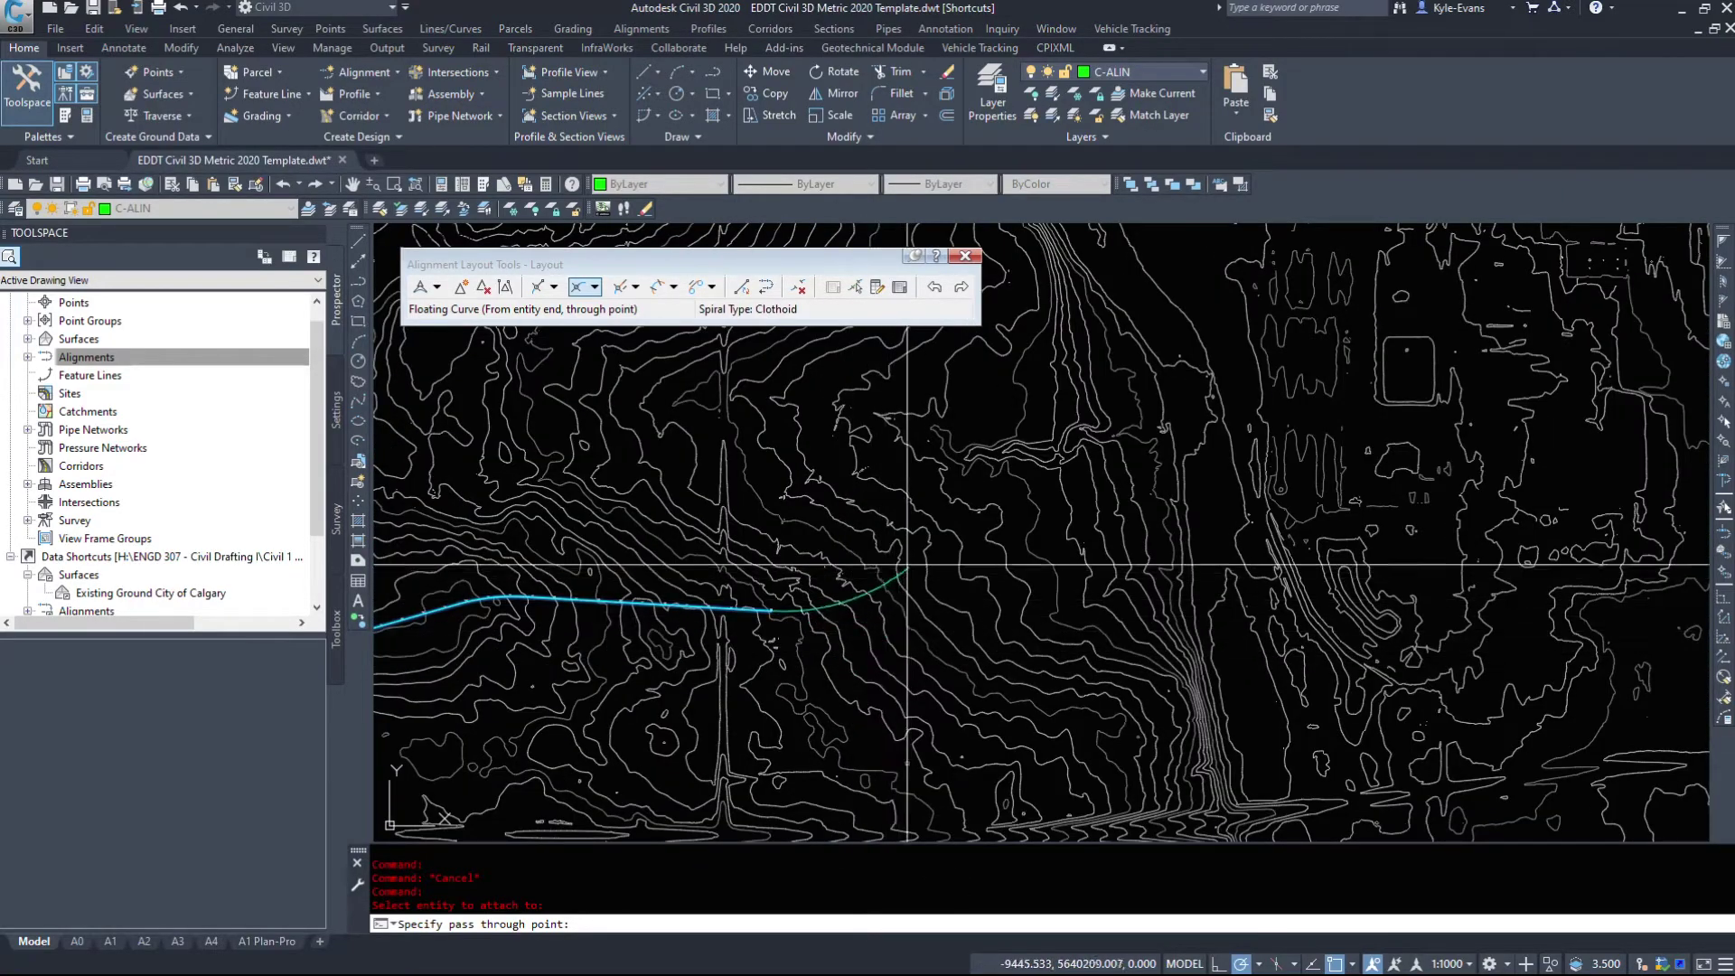
click(914, 484)
scroll(983, 476, up, 5)
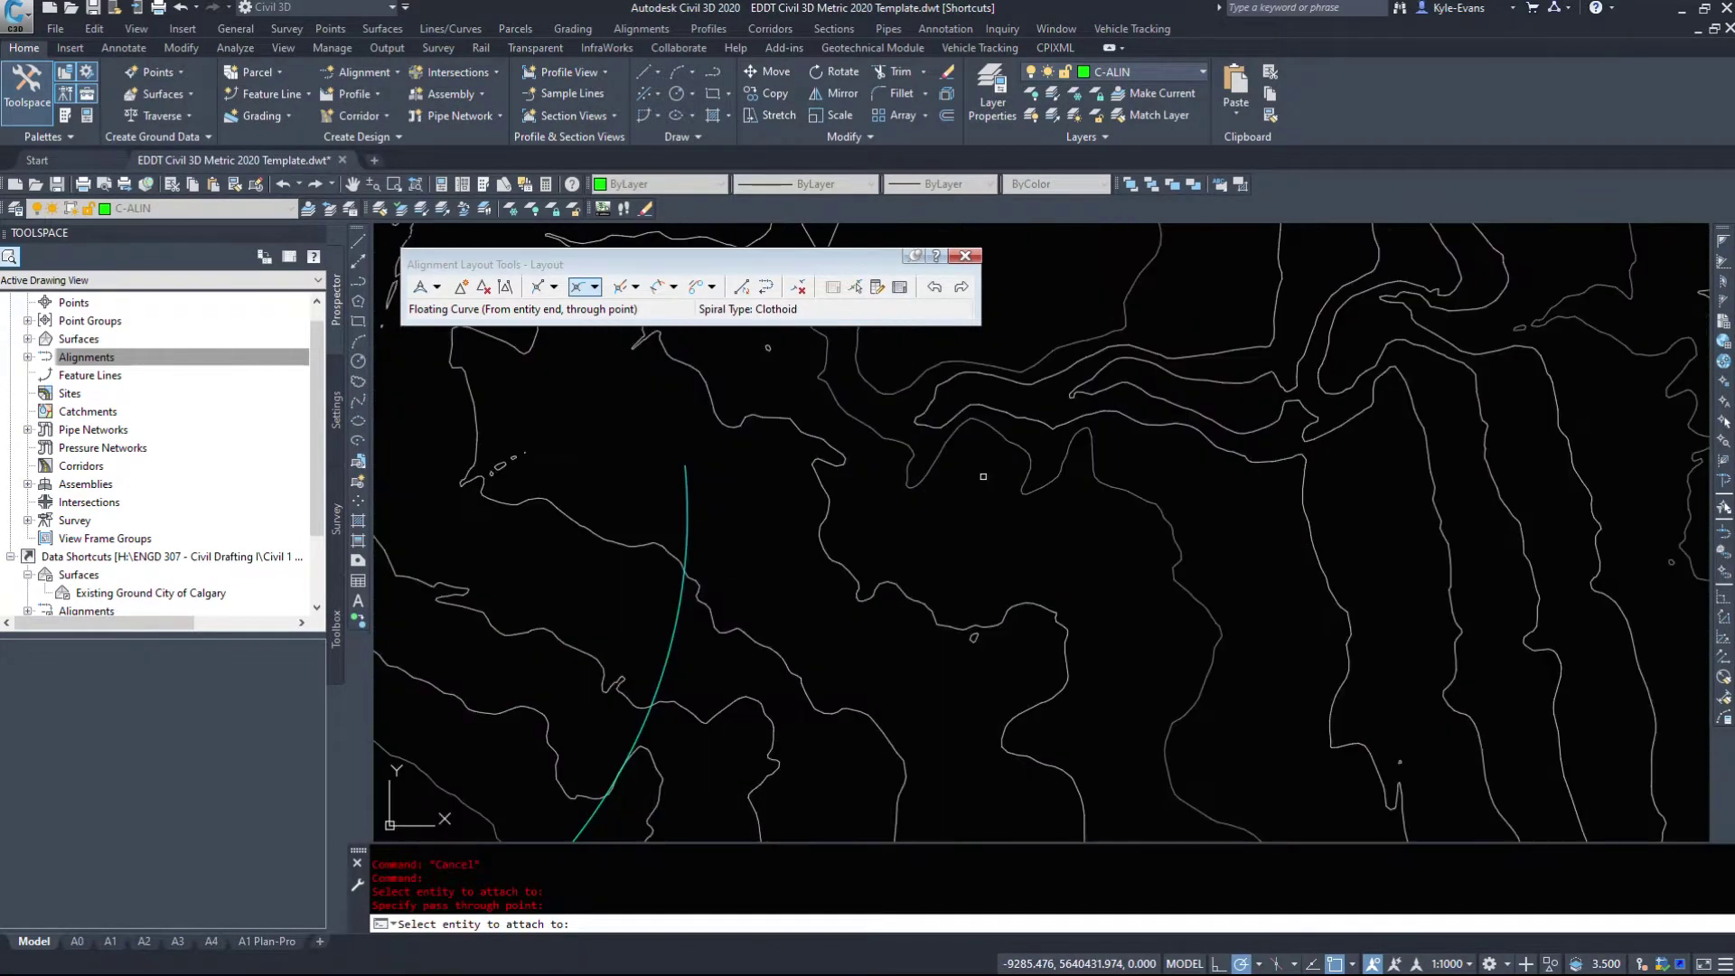
scroll(983, 476, down, 5)
Add a Floating Line (From curve, through point) to the new curve, turning back west to an end point north of the first straight
click(555, 287)
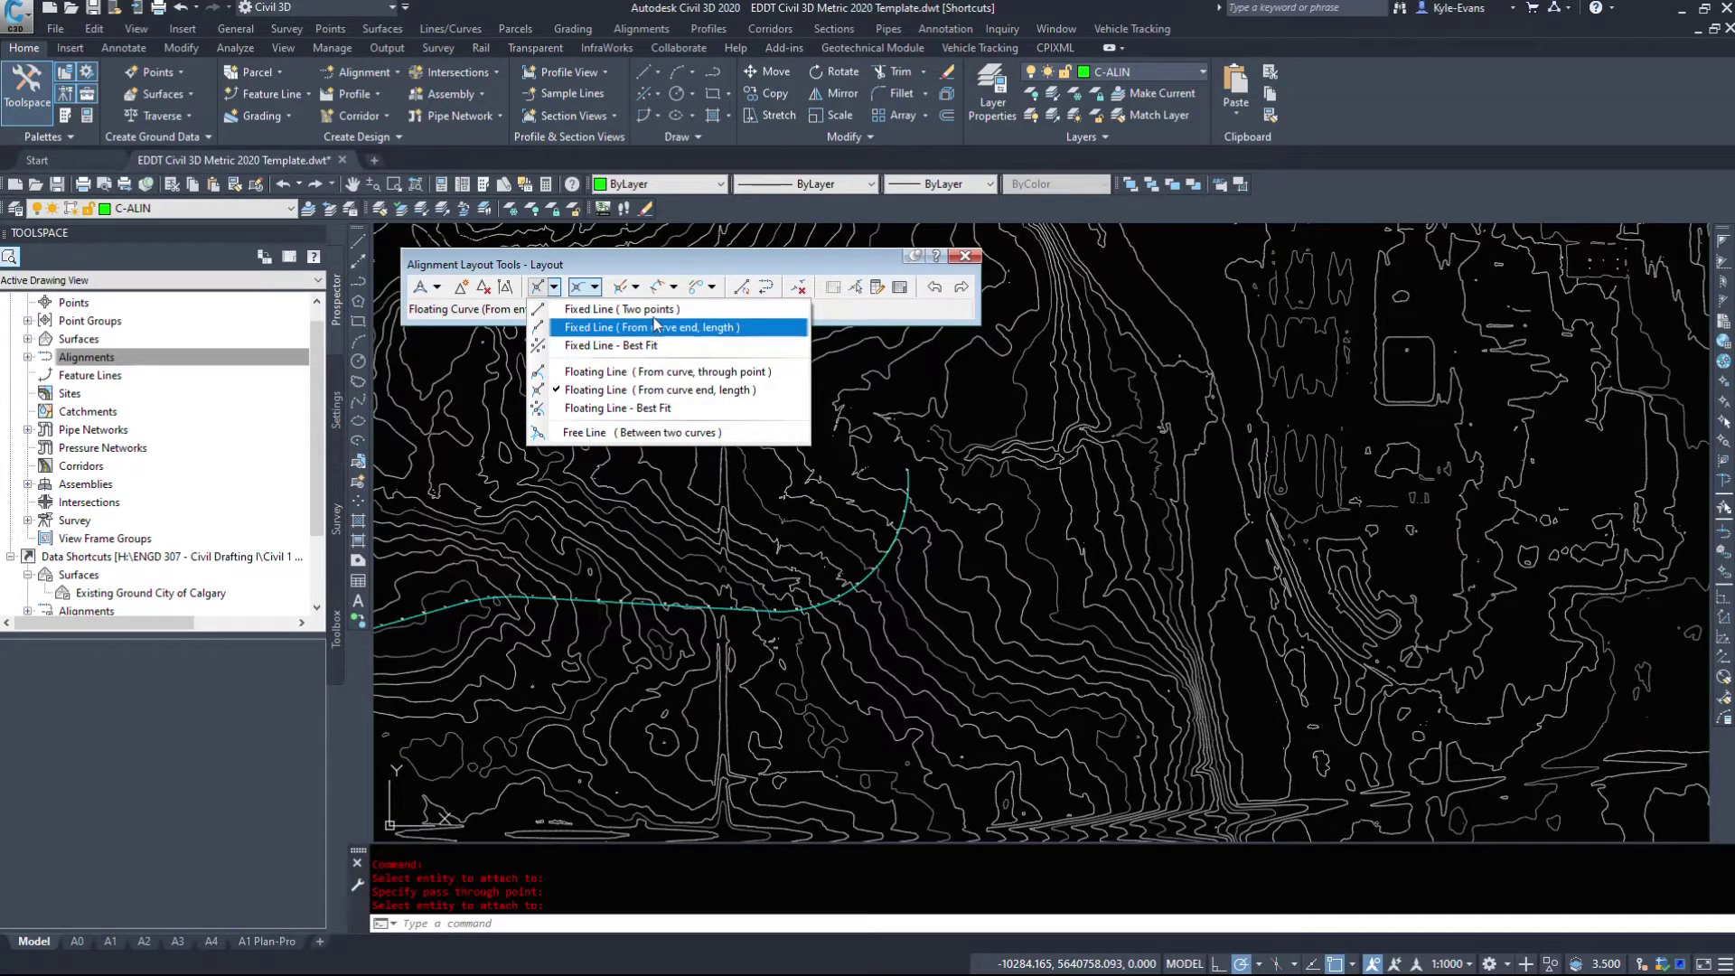
click(746, 370)
scroll(908, 533, up, 5)
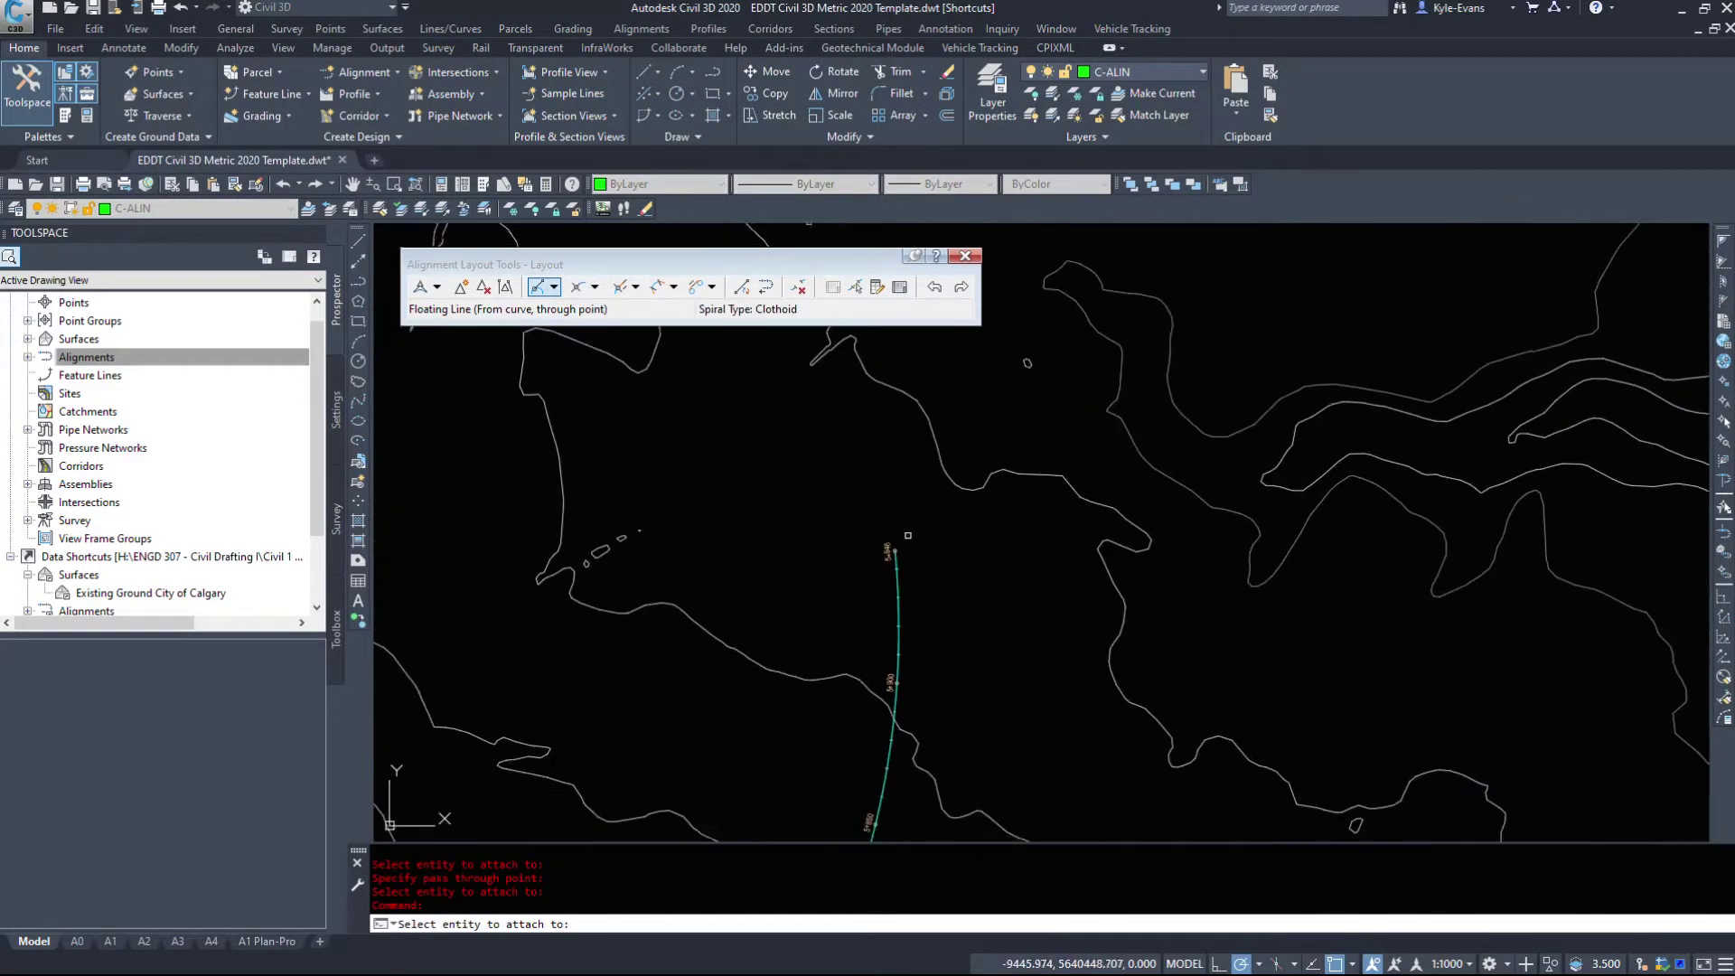
scroll(908, 534, up, 3)
scroll(960, 588, down, 6)
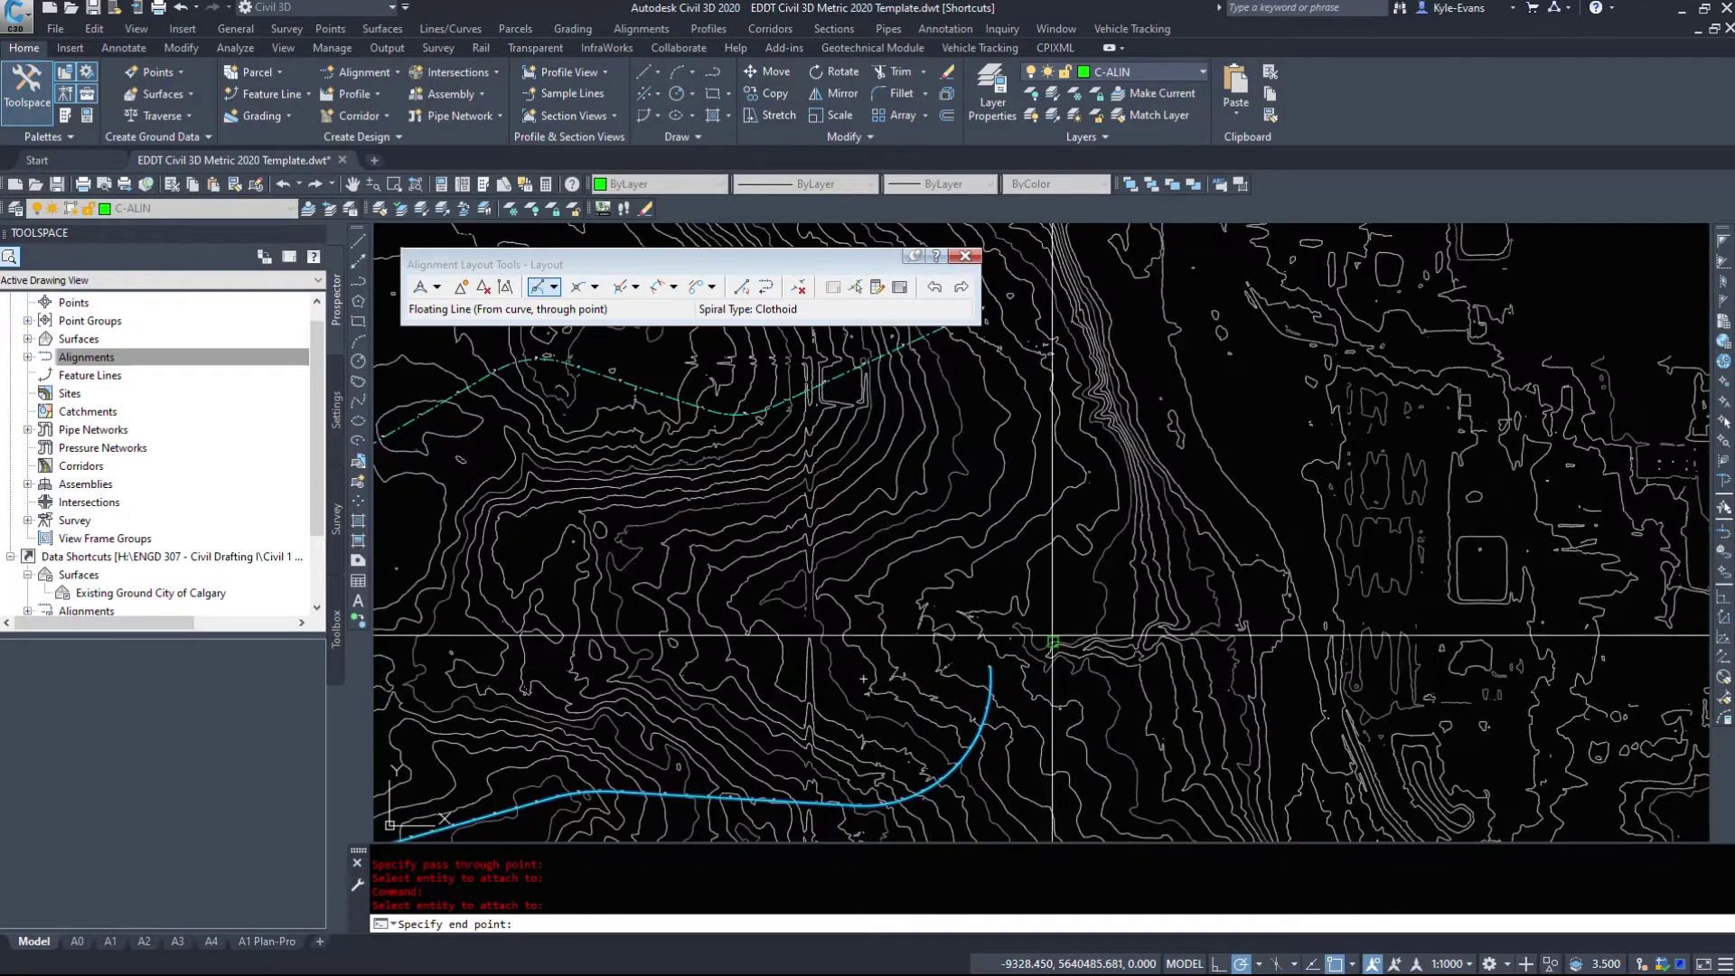
click(975, 723)
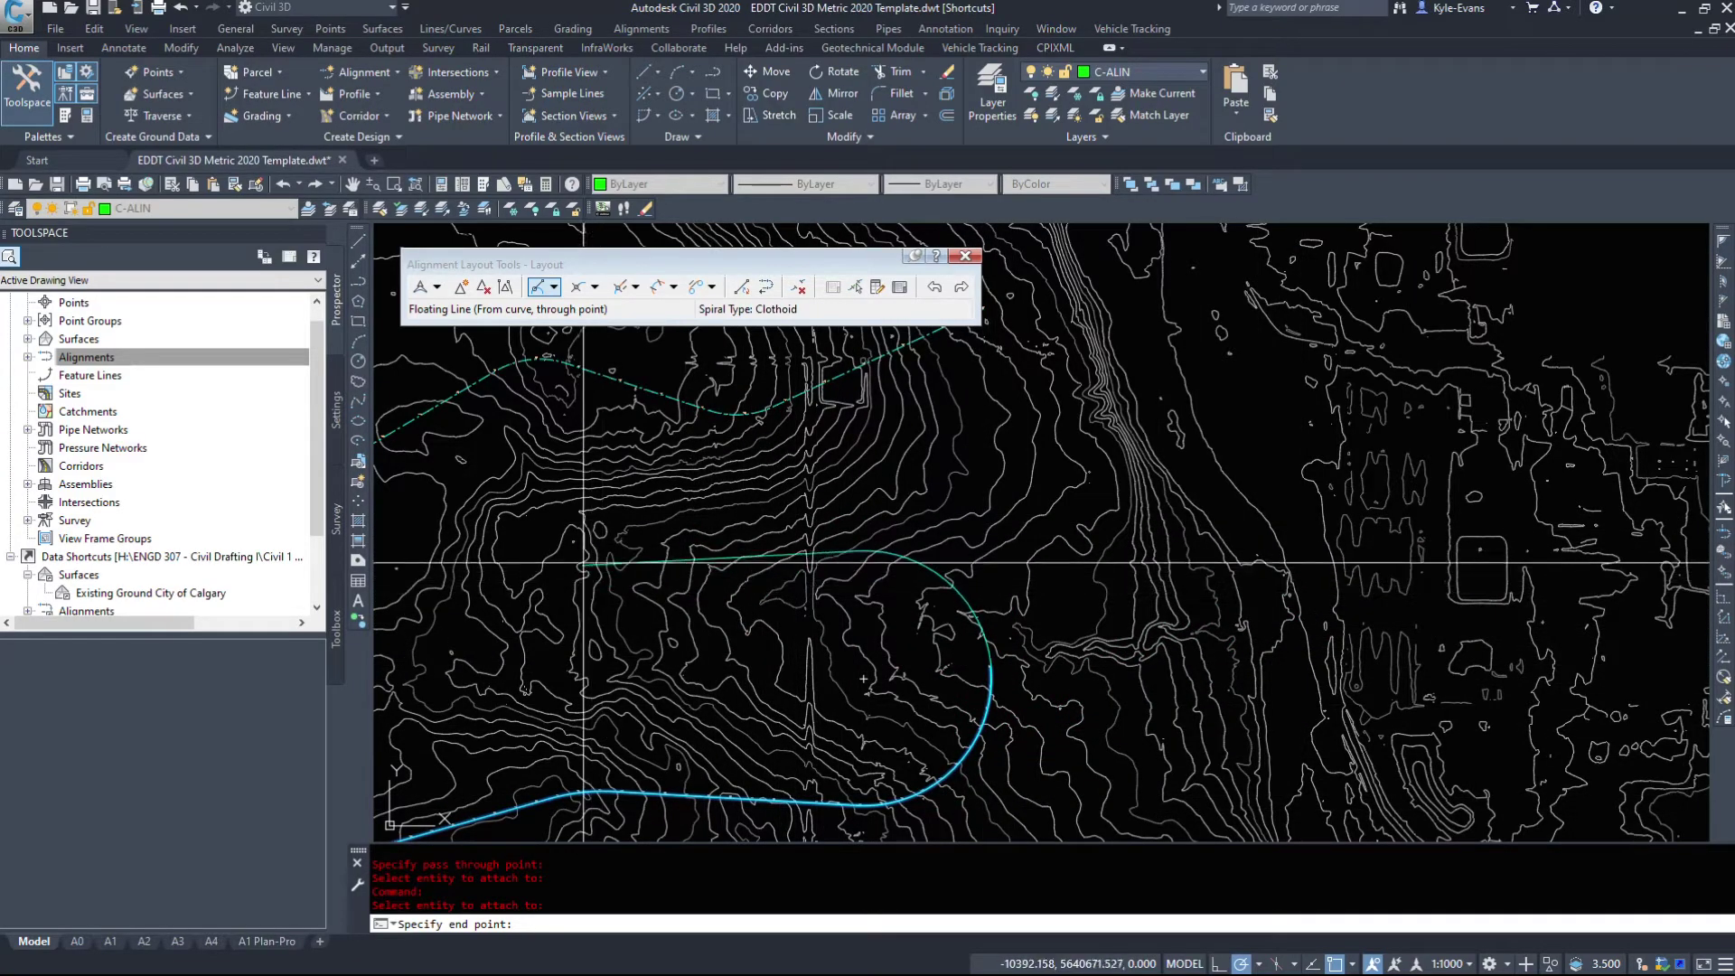
middle_drag(534, 541, 648, 505)
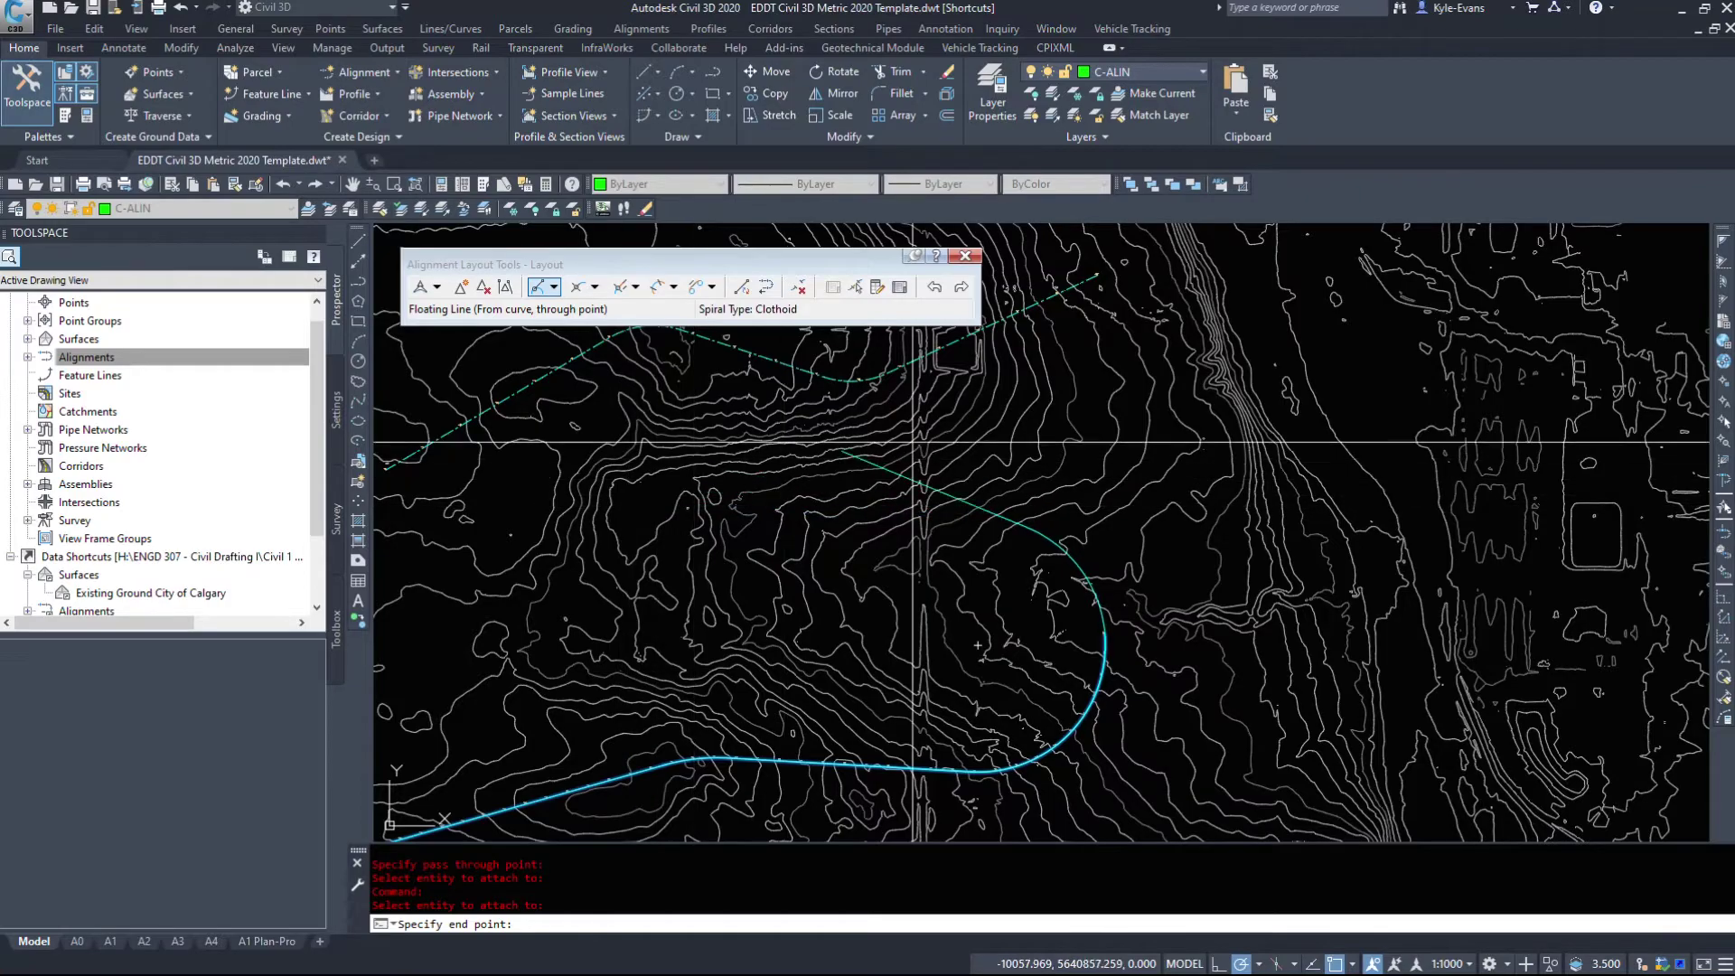
click(656, 498)
key(Return)
Select the finished Layout alignment together with the Curves and Tangents alignments north of it
scroll(1081, 537, up, 5)
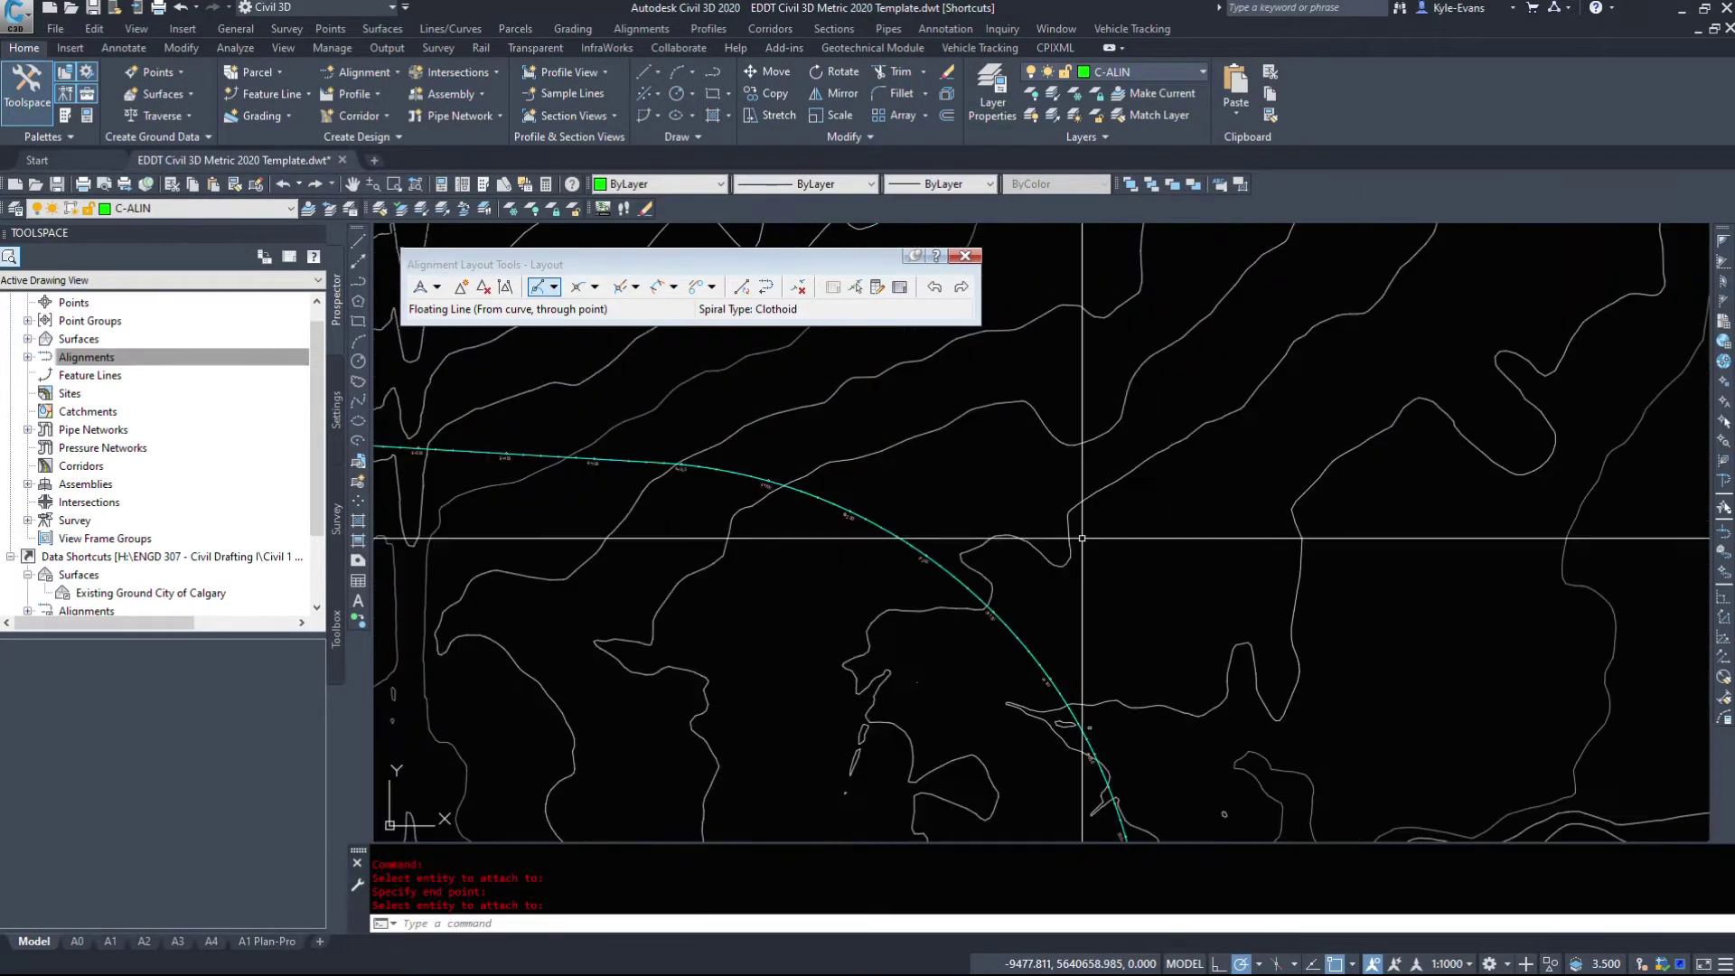
scroll(1014, 573, up, 2)
click(1018, 578)
scroll(1084, 524, down, 6)
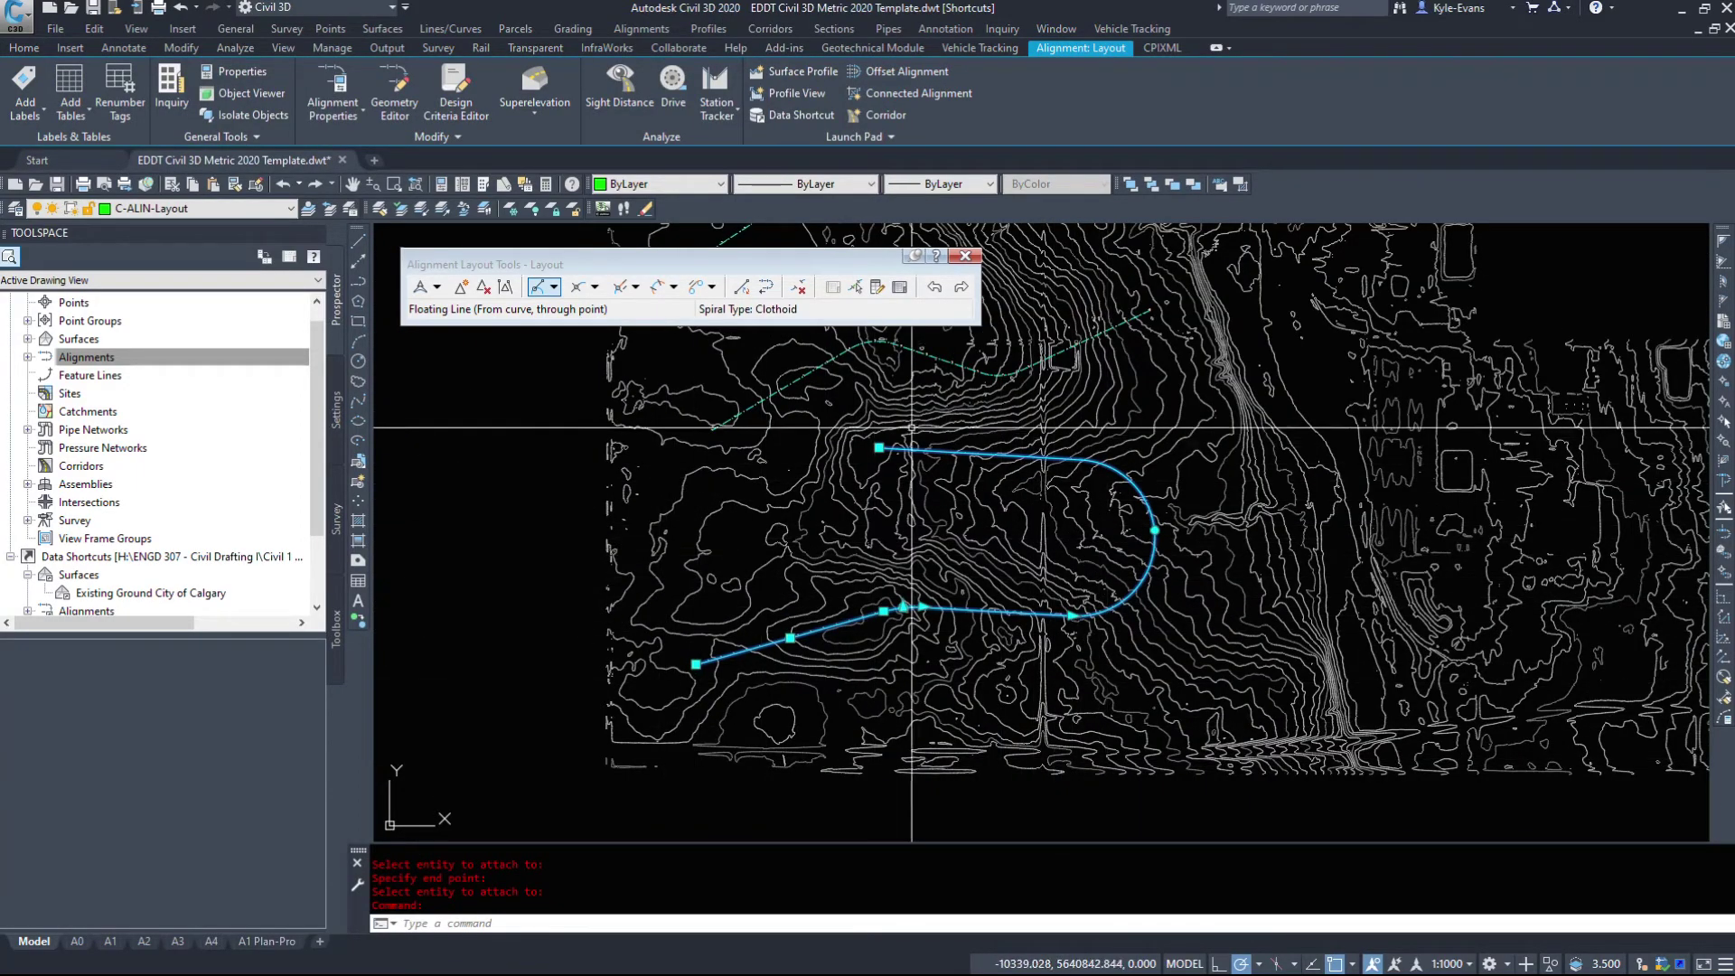
scroll(1020, 381, up, 3)
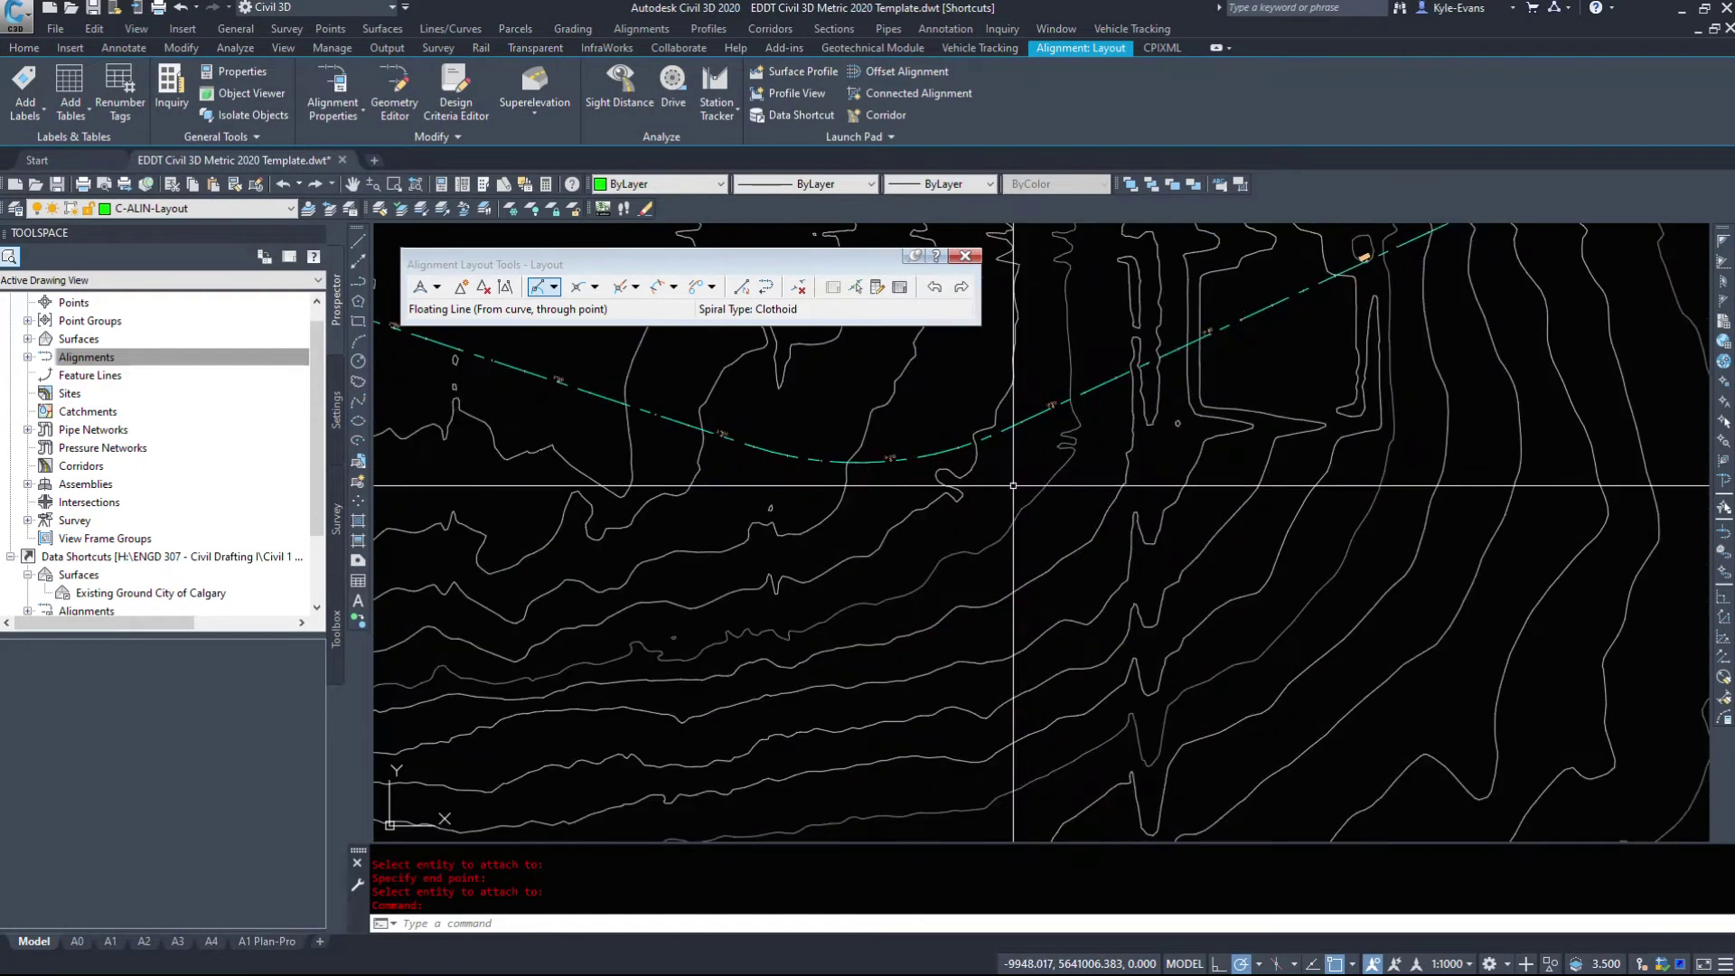
click(1015, 425)
scroll(1016, 425, down, 3)
scroll(1003, 560, up, 5)
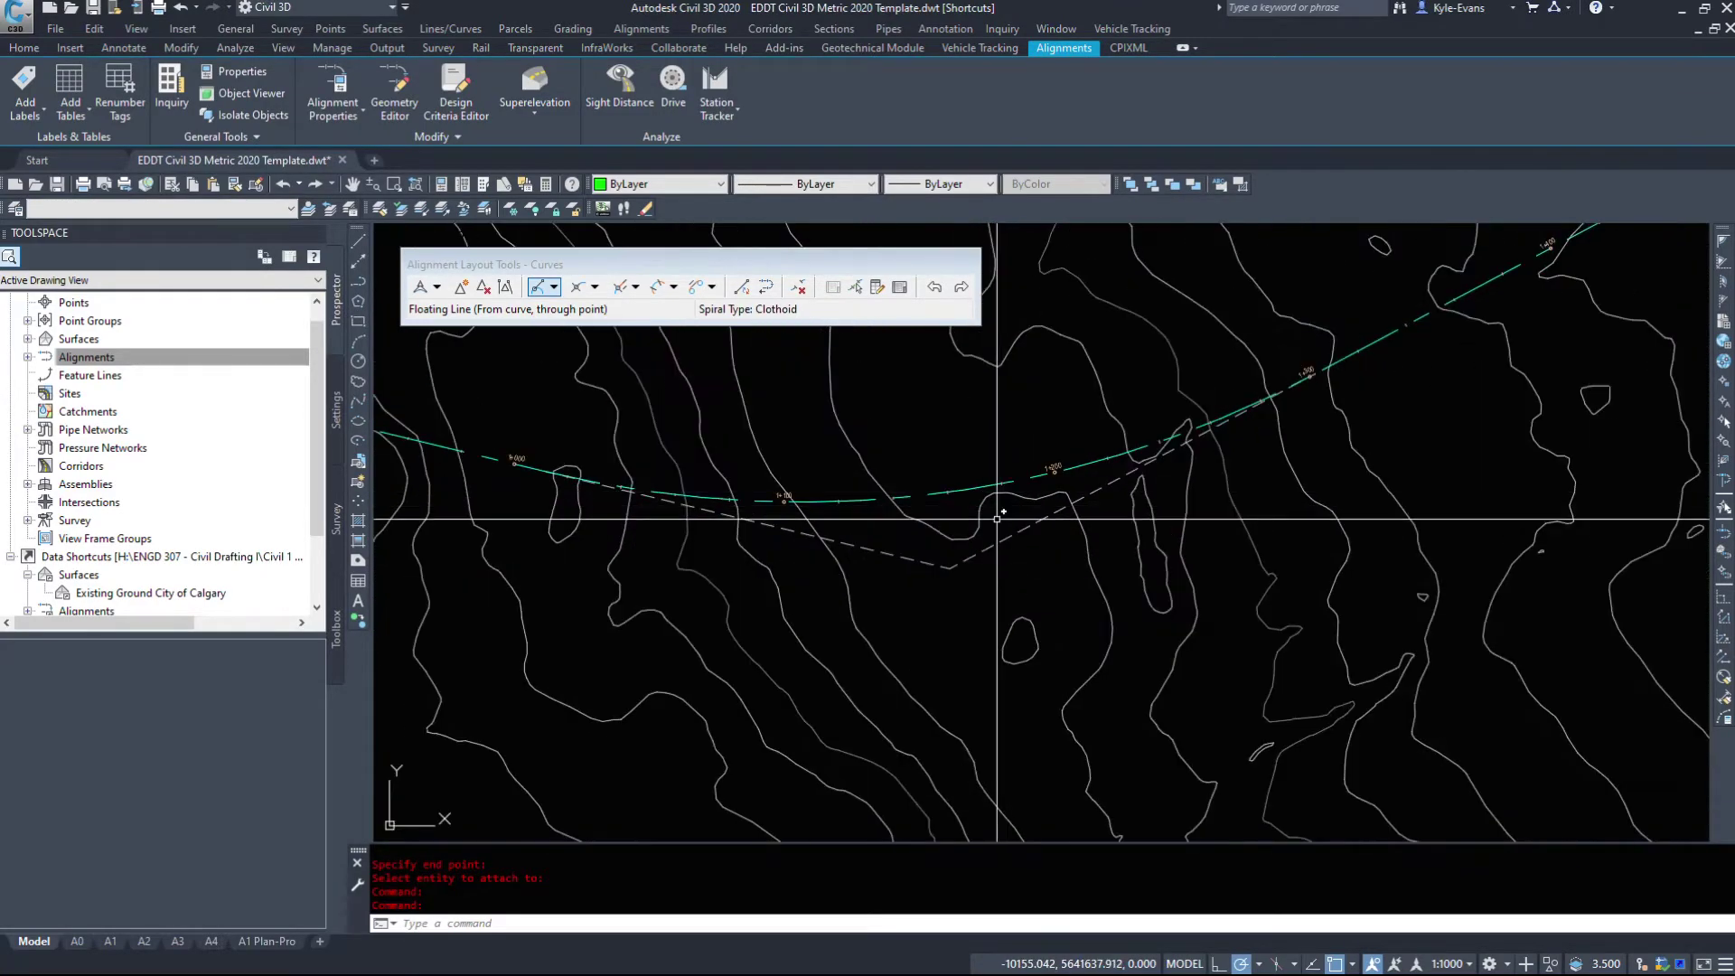
scroll(991, 547, down, 3)
scroll(1021, 616, down, 2)
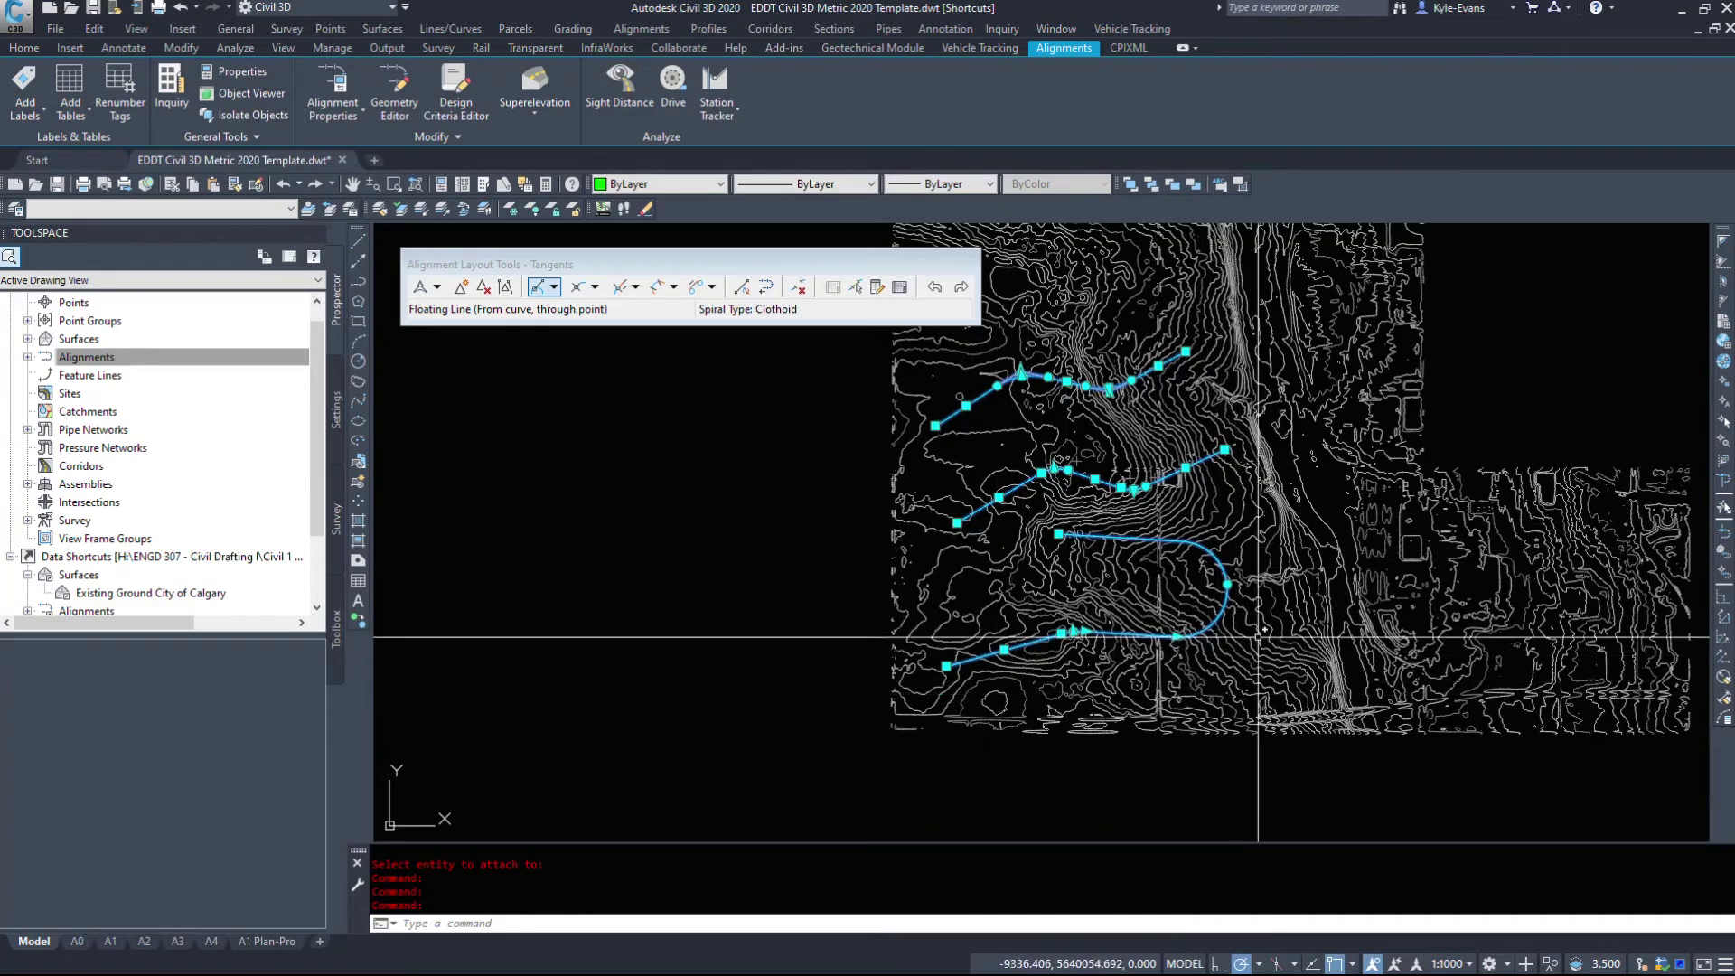
Compare the shapes and grips of the three selected alignments across the existing ground surface
scroll(813, 487, up, 4)
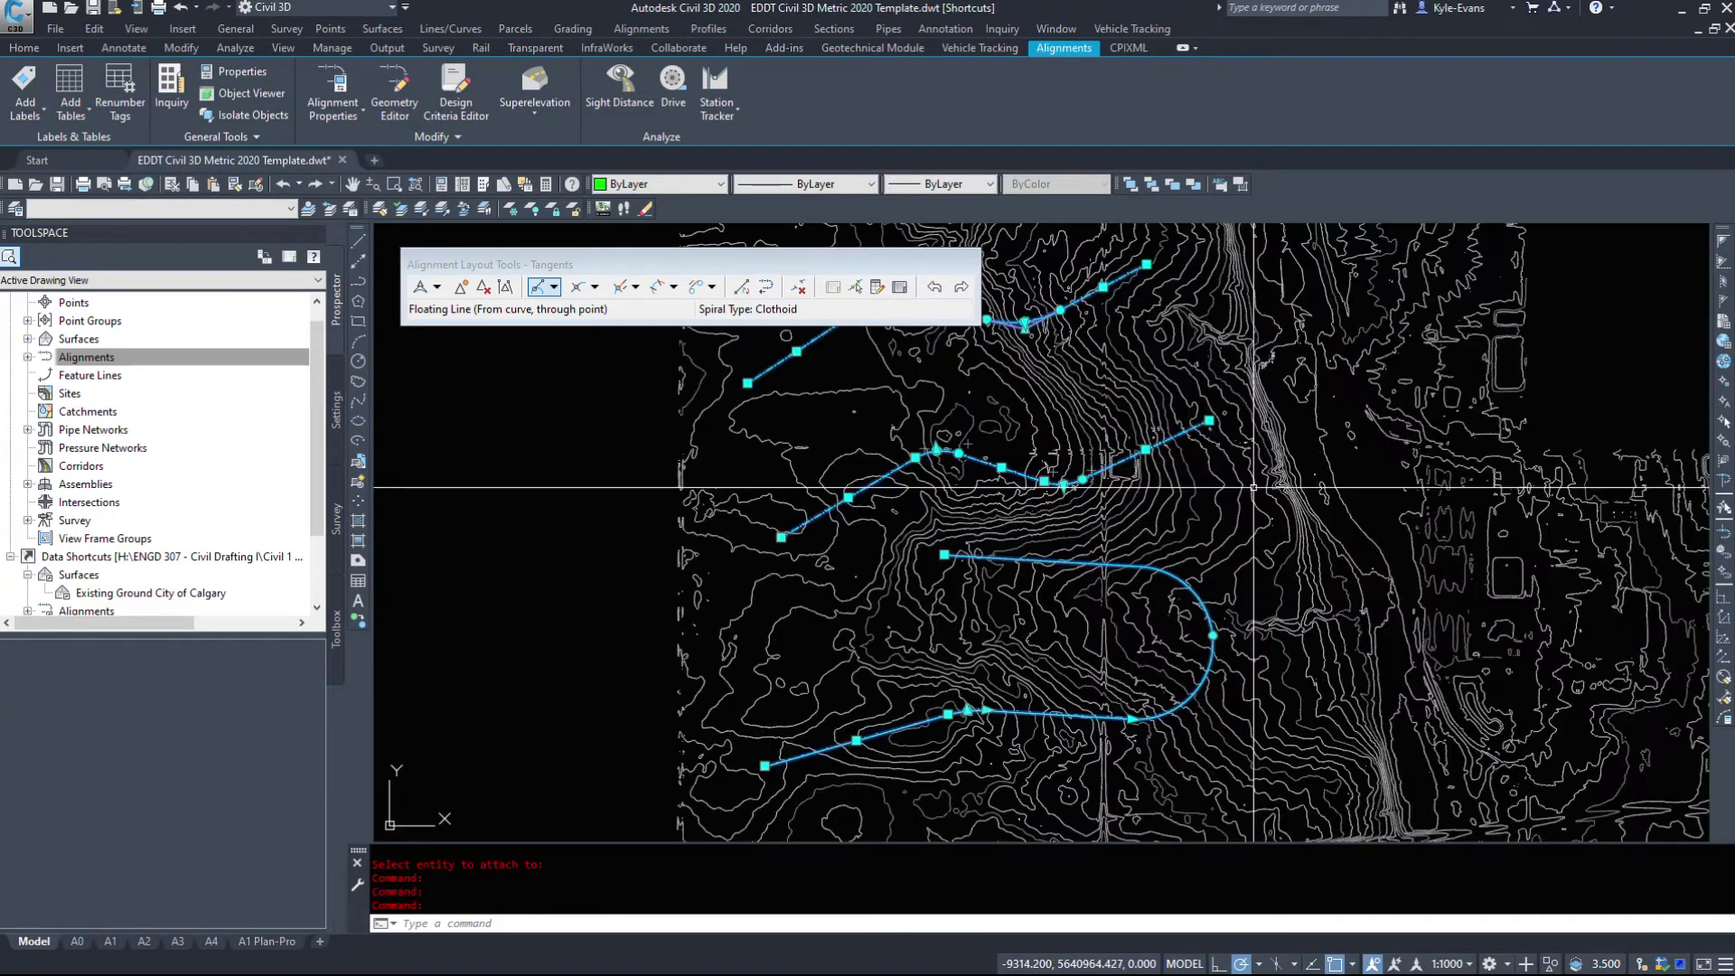
scroll(772, 399, down, 3)
scroll(1065, 524, up, 3)
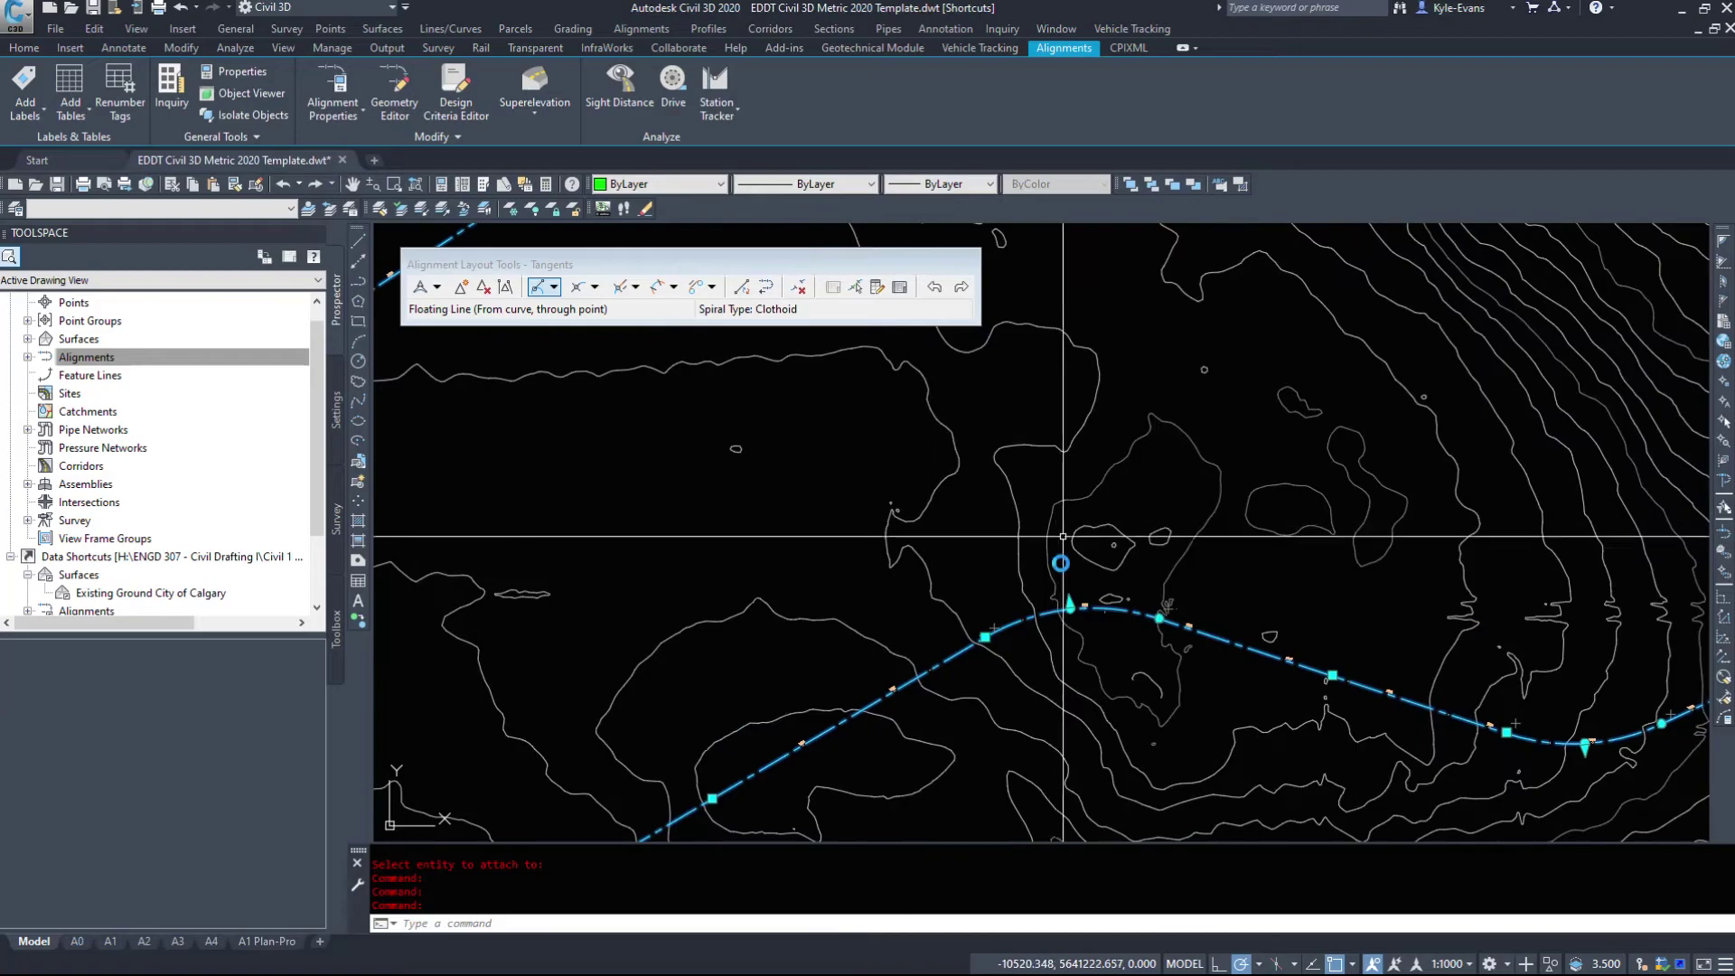
scroll(1030, 459, down, 4)
scroll(1030, 459, up, 2)
scroll(1254, 609, down, 4)
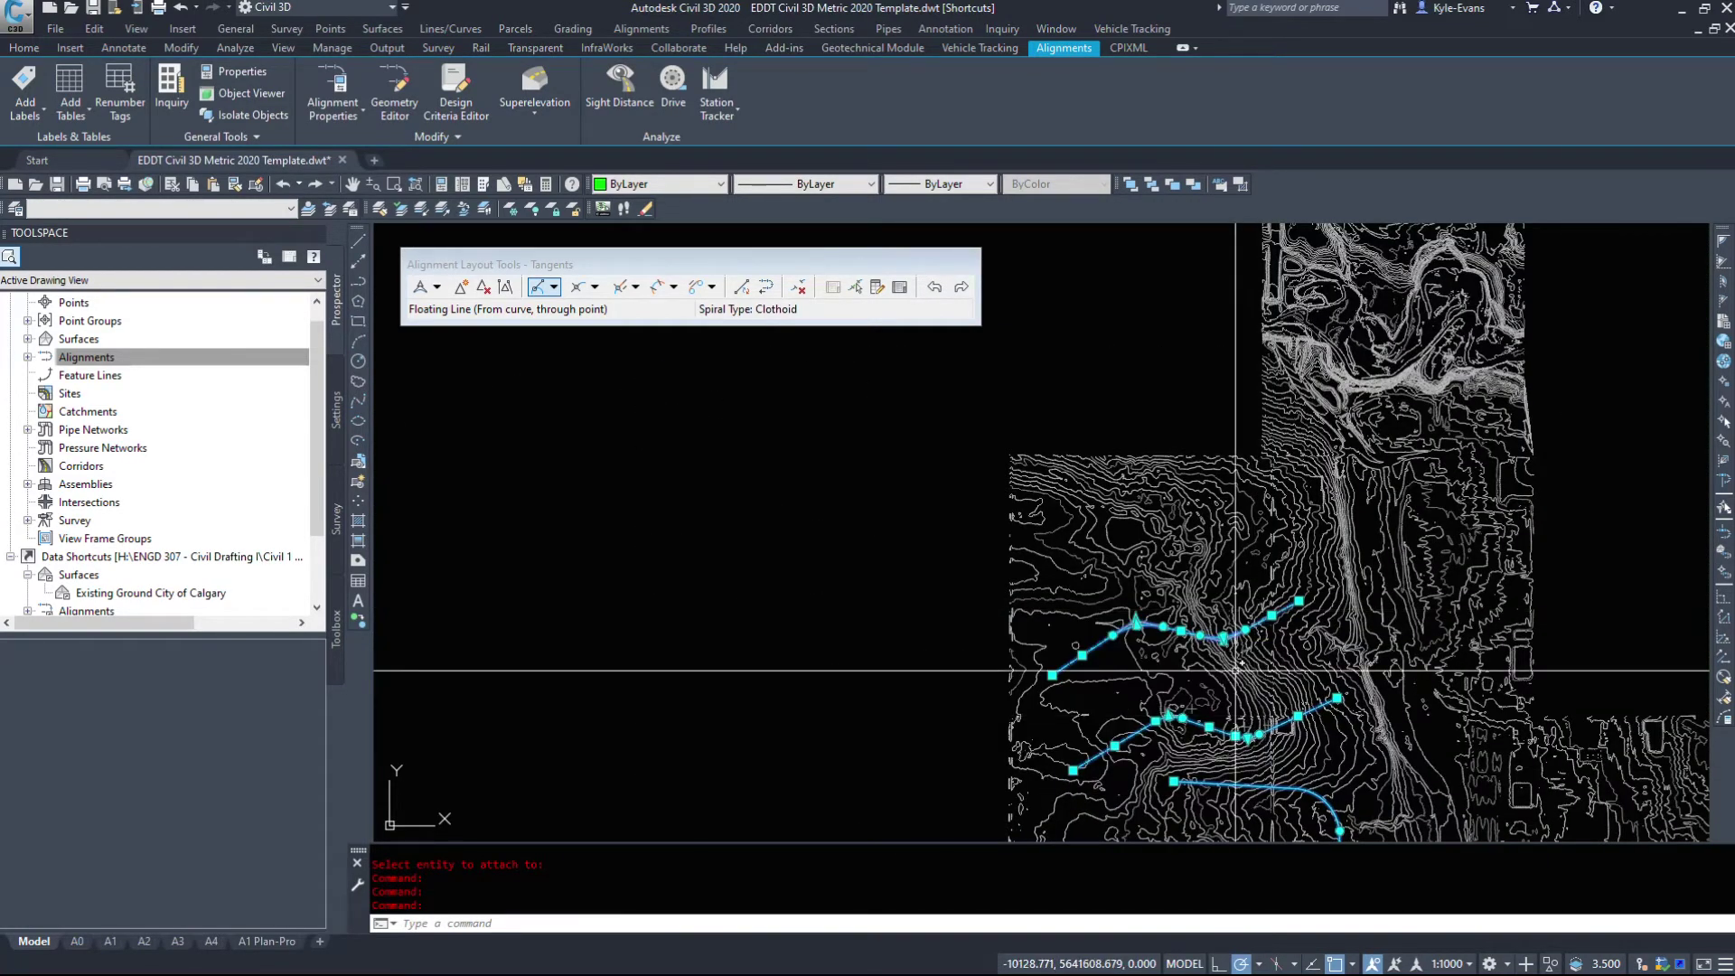
middle_drag(1228, 596, 1030, 428)
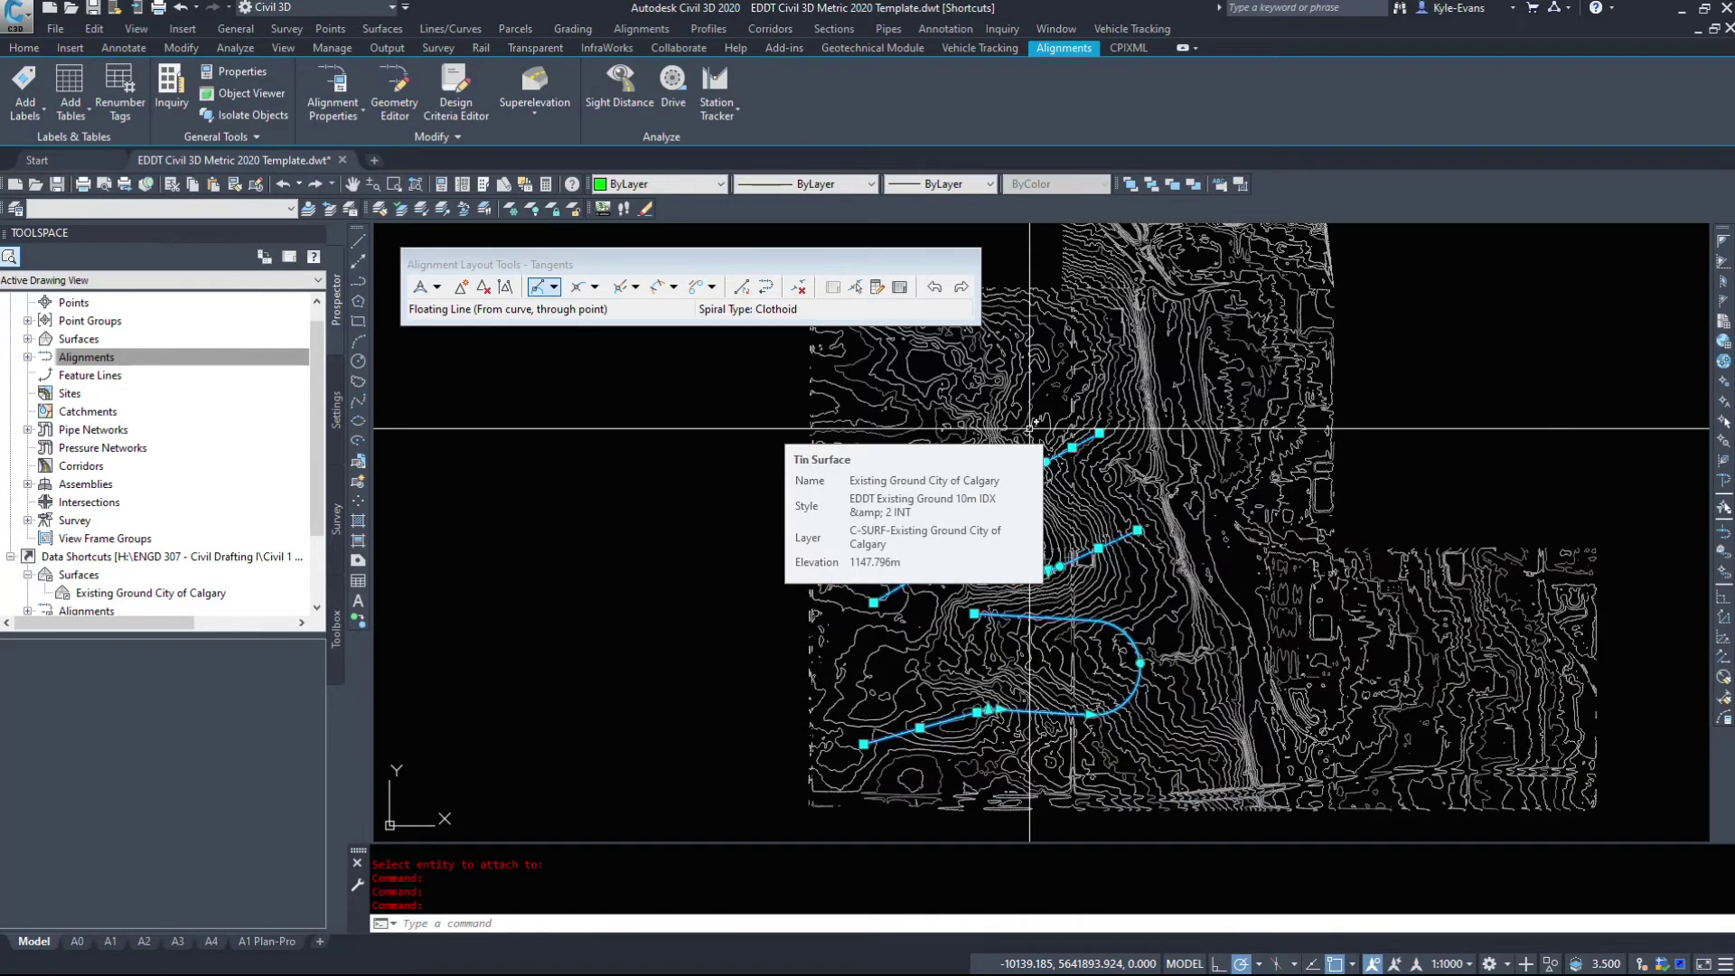
middle_drag(1030, 428, 830, 371)
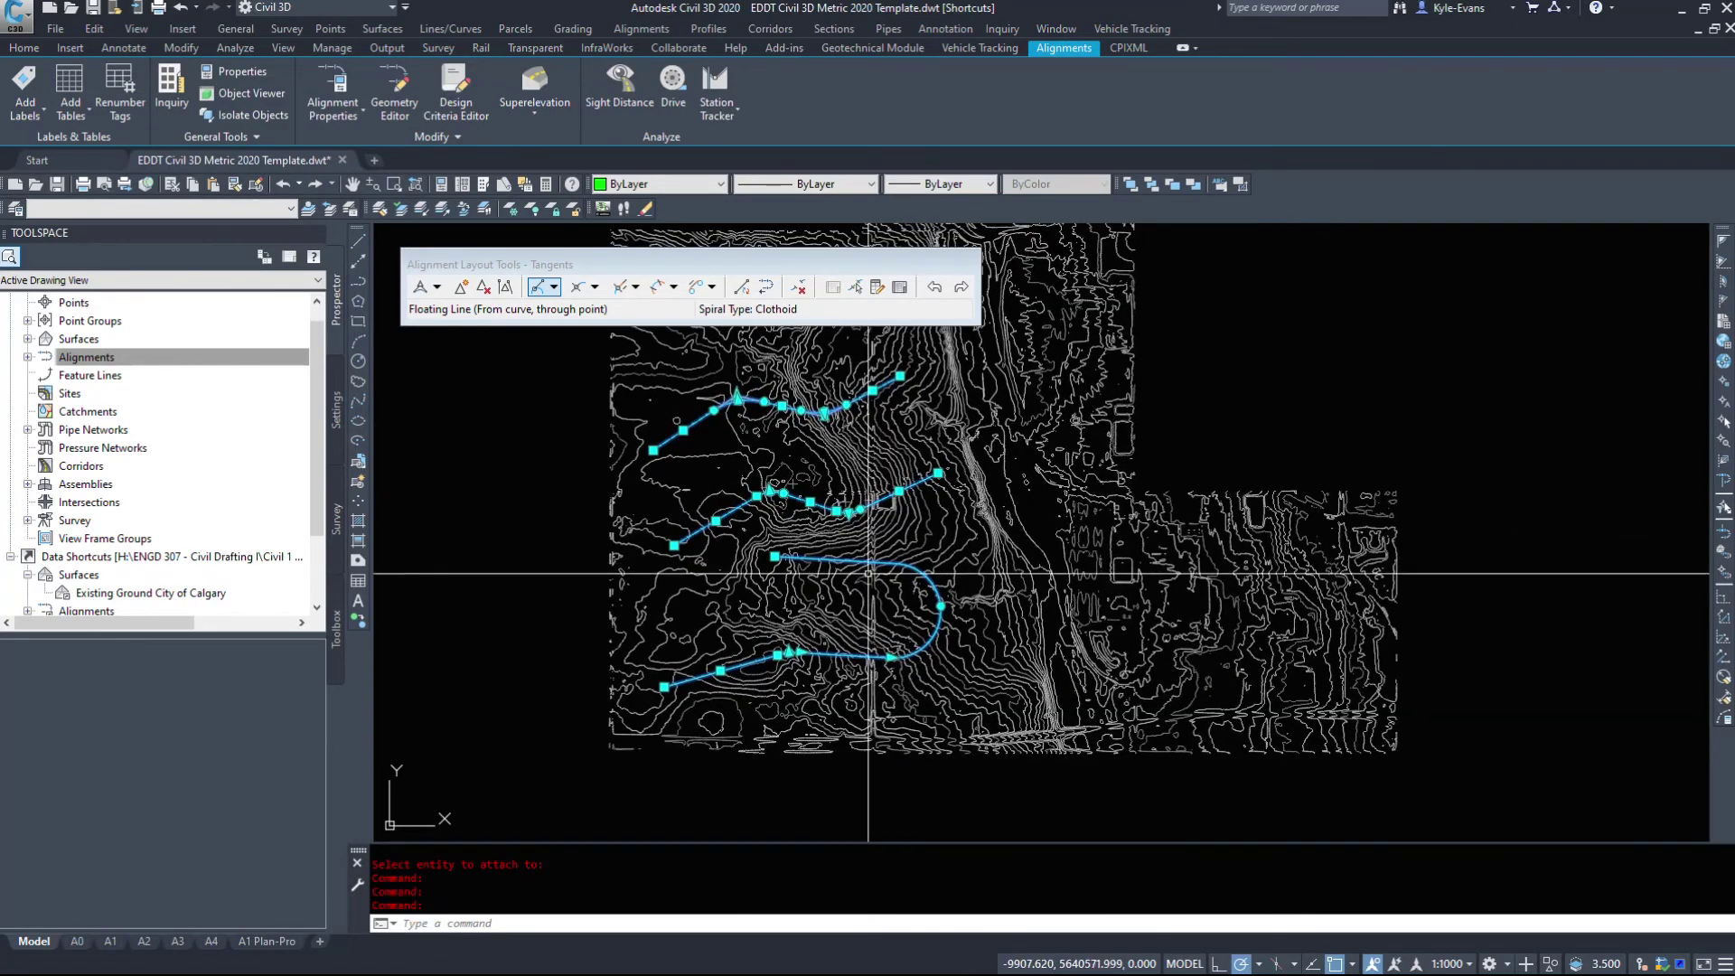
middle_drag(814, 528, 940, 643)
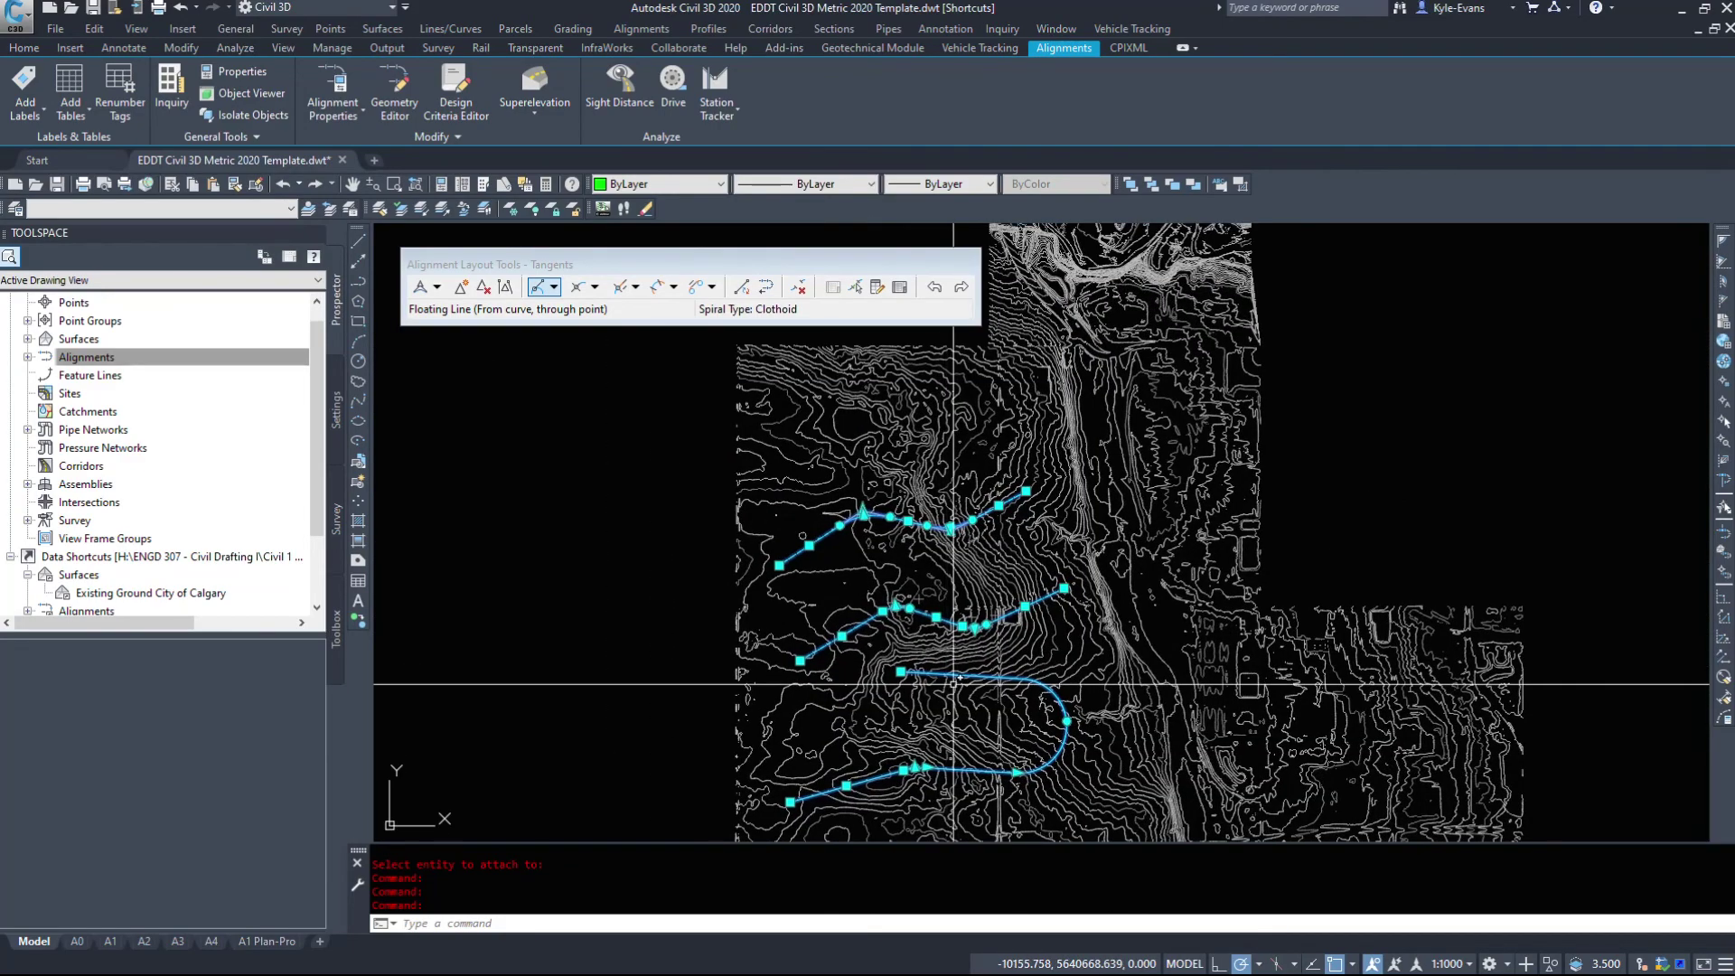